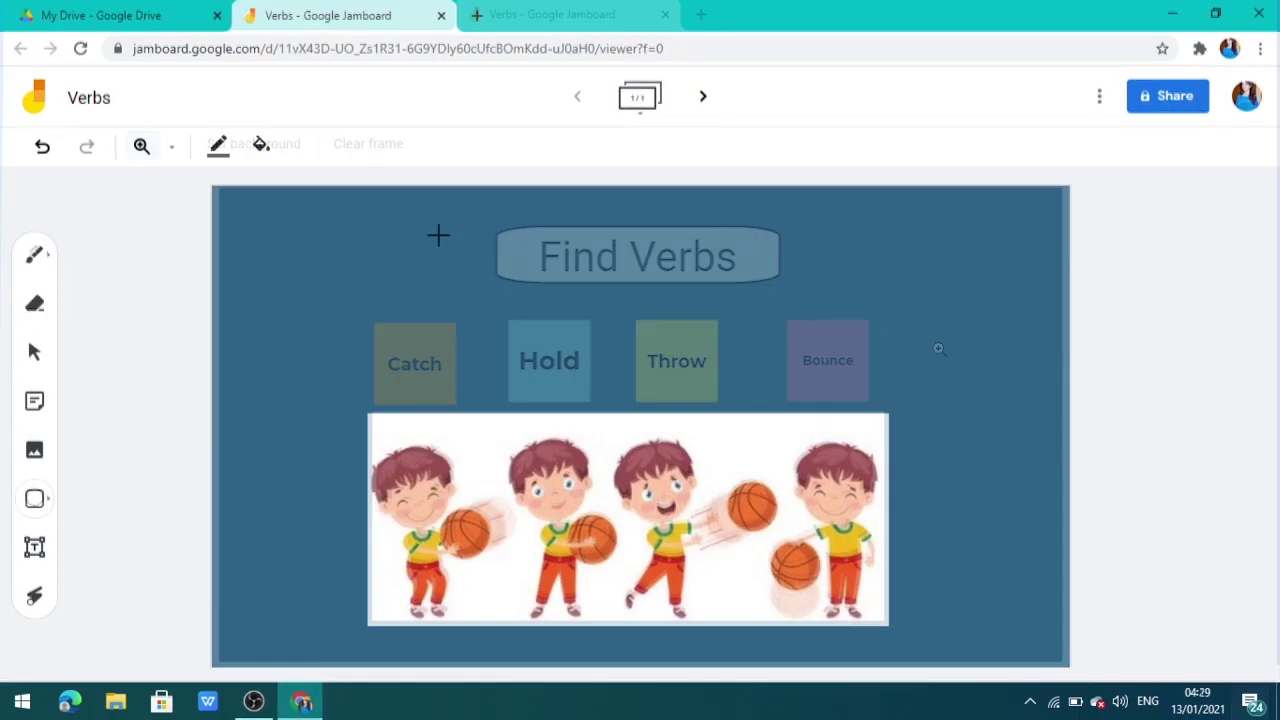
Draw a title box at the top of the board and nudge it slightly right.
drag(440, 237, 726, 291)
drag(514, 266, 559, 262)
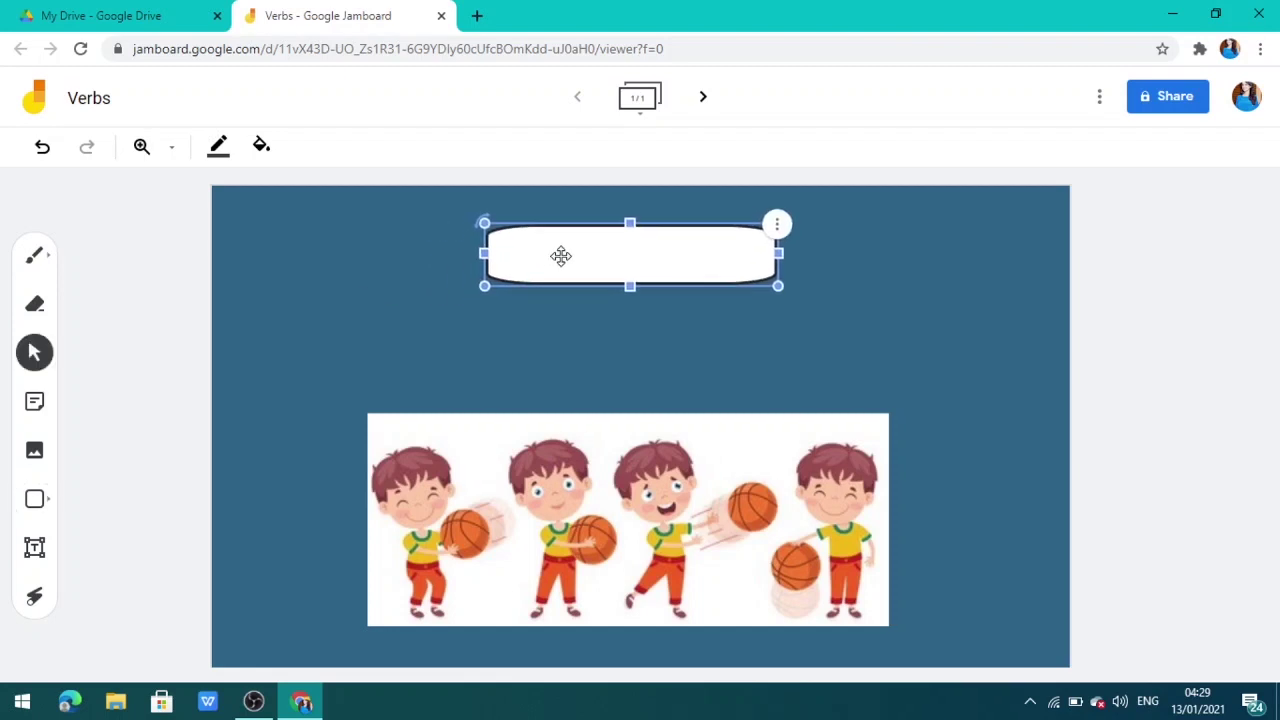
mouse_move(385, 500)
mouse_down()
mouse_move(515, 595)
mouse_move(480, 449)
mouse_move(490, 560)
mouse_move(459, 636)
mouse_up()
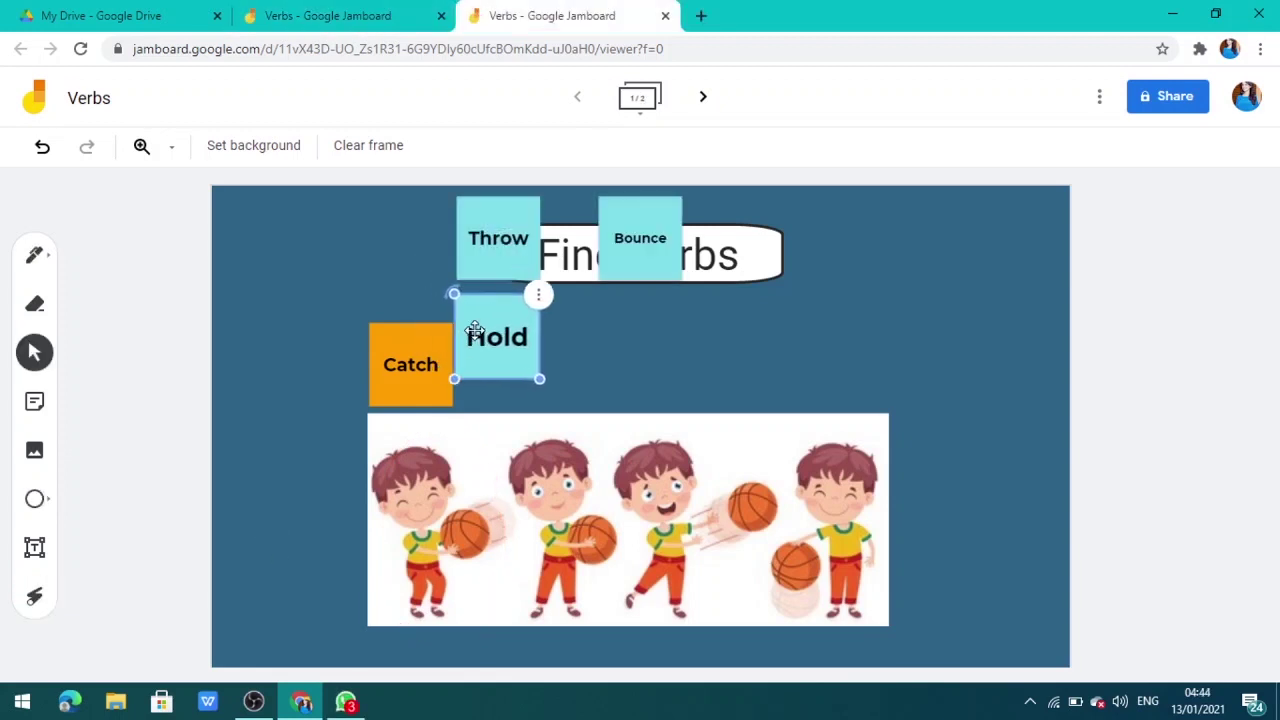
Drag the Hold, Throw and Bounce notes into a row beside Catch.
drag(473, 330, 522, 353)
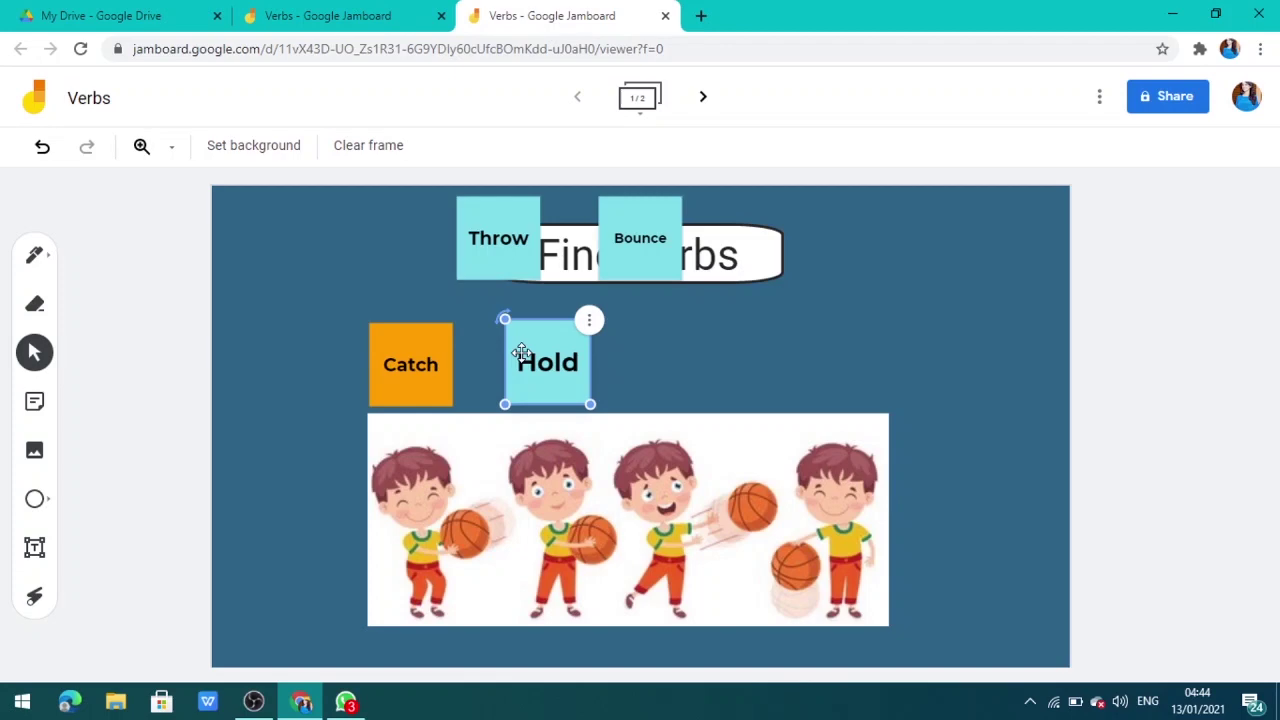
click(503, 232)
drag(503, 232, 682, 355)
drag(655, 228, 846, 352)
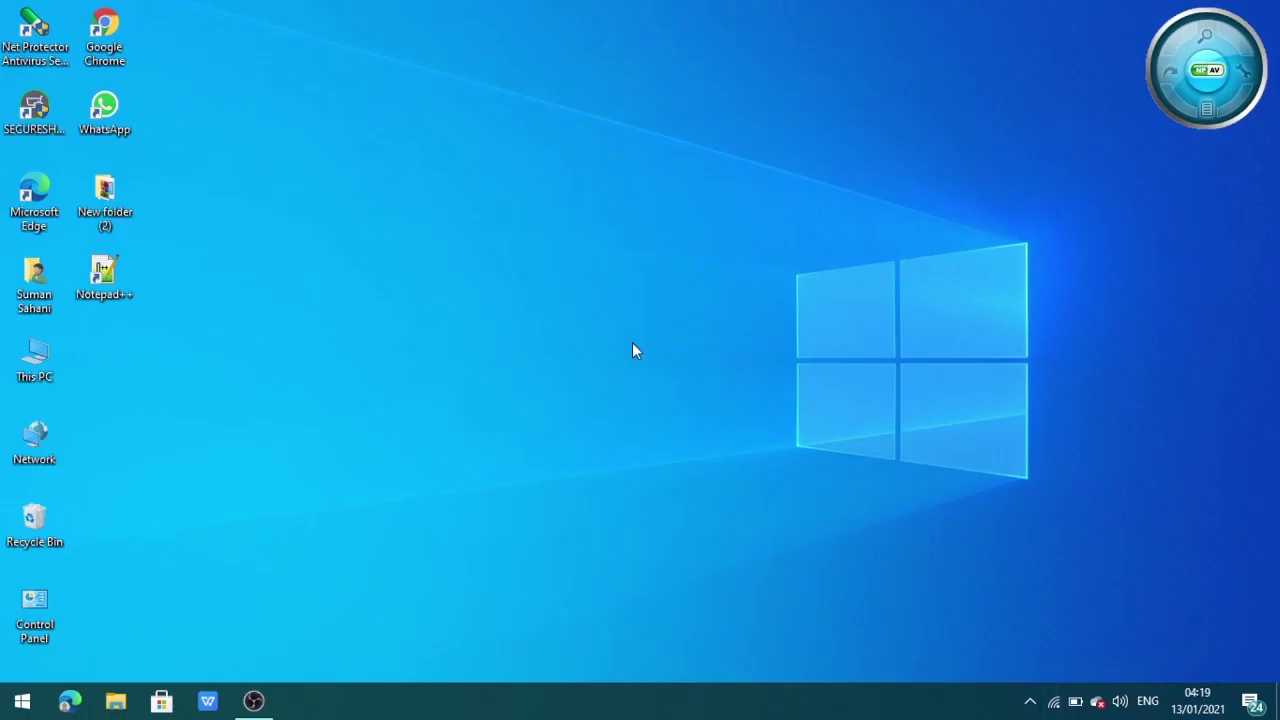
Launch Chrome from the desktop and go to Google Drive via the Google apps grid.
double_click(104, 35)
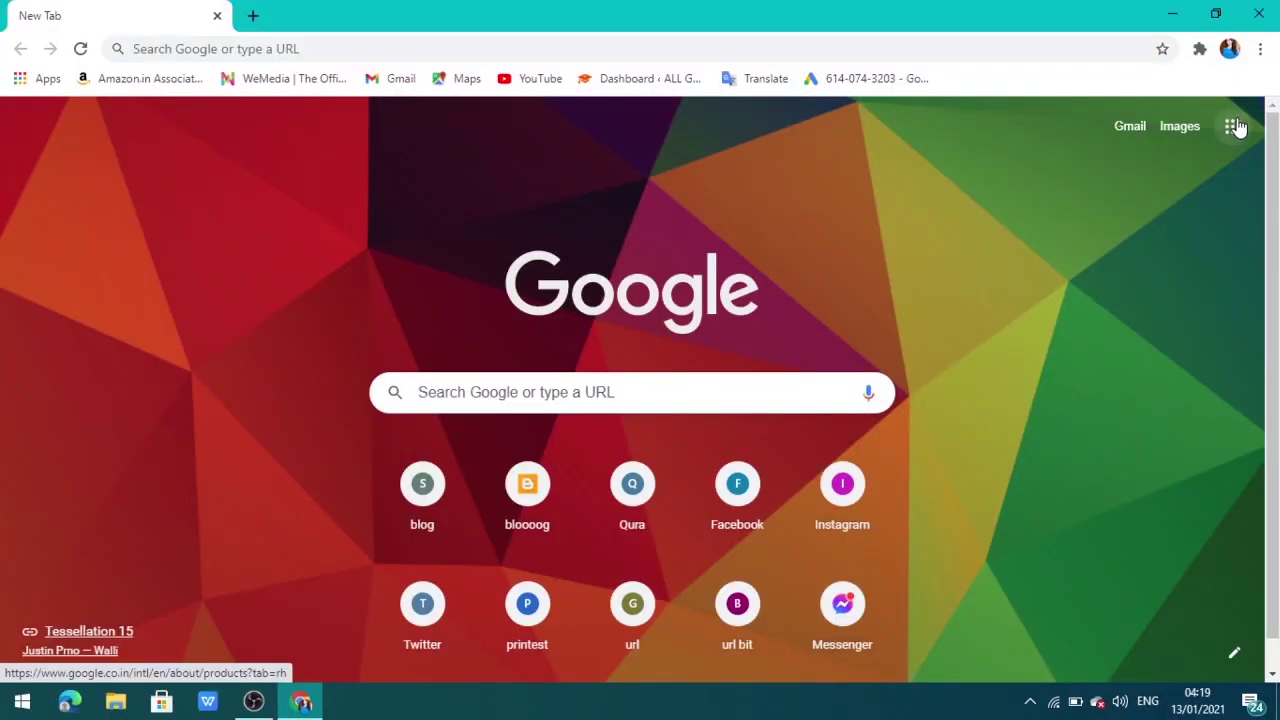
click(1234, 127)
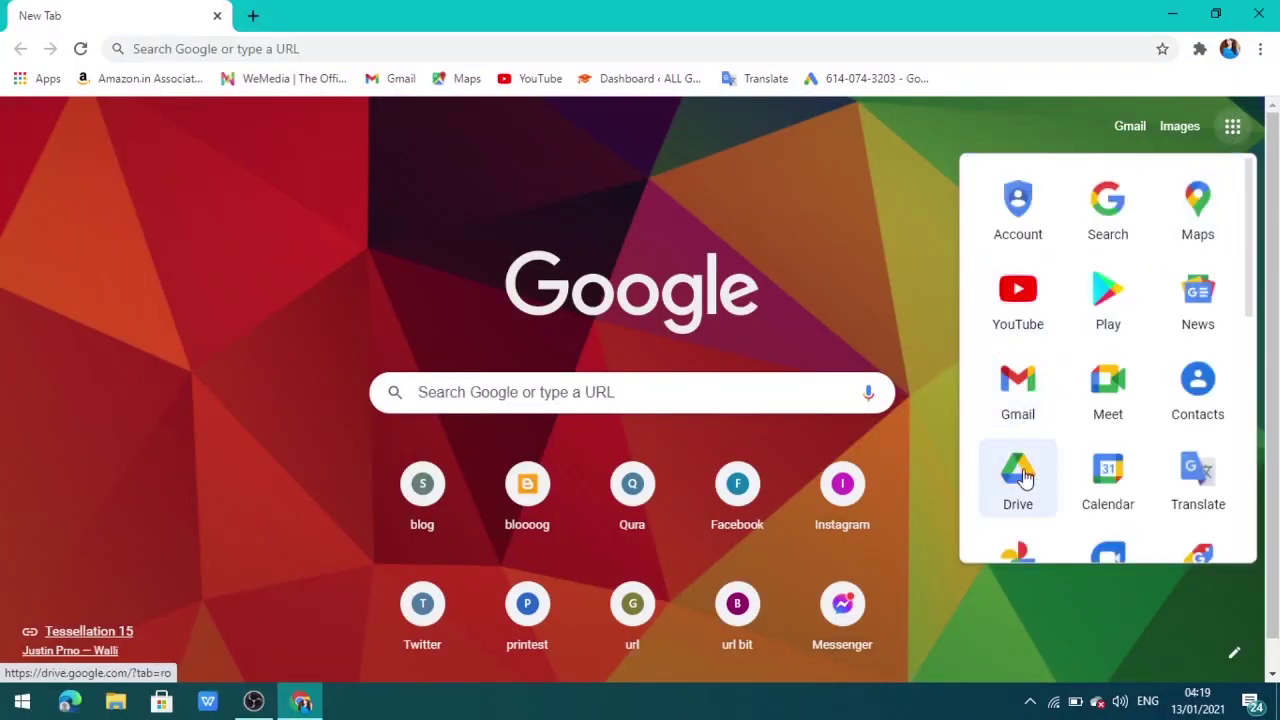
click(1025, 478)
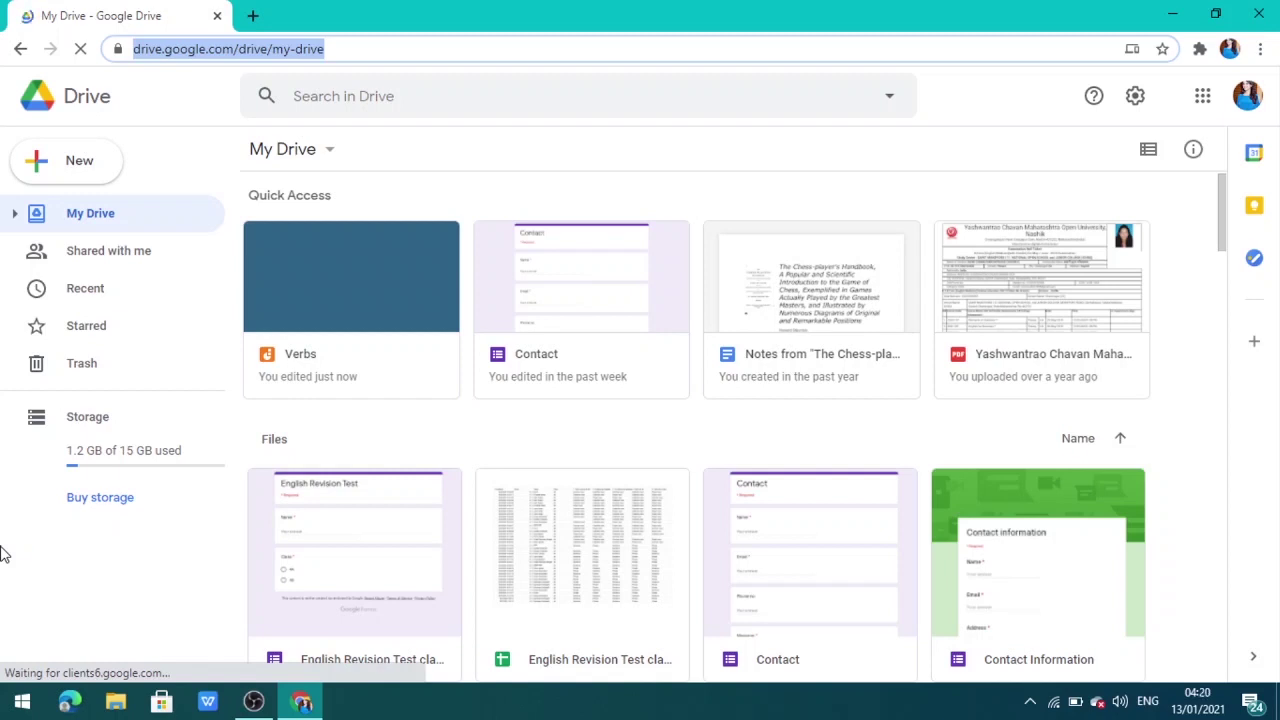
Create a new Google Jamboard file from Drive's New > More menu.
click(53, 163)
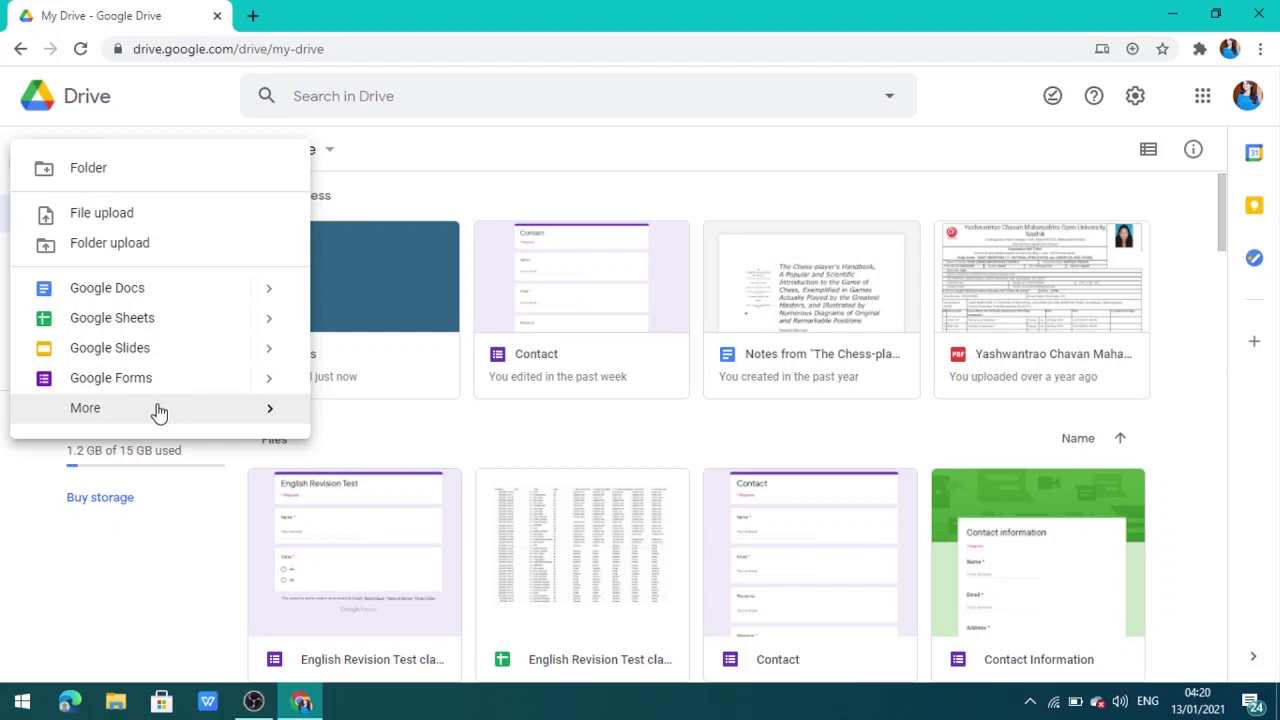
mouse_move(158, 410)
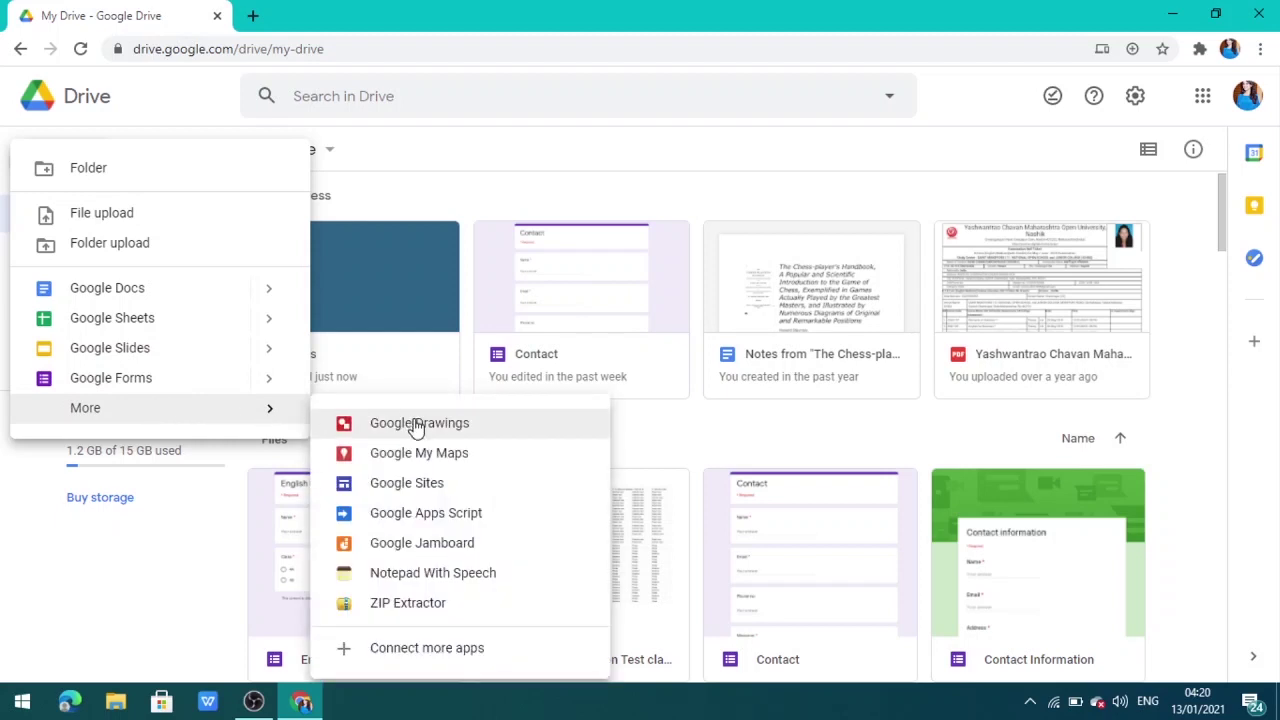
click(405, 549)
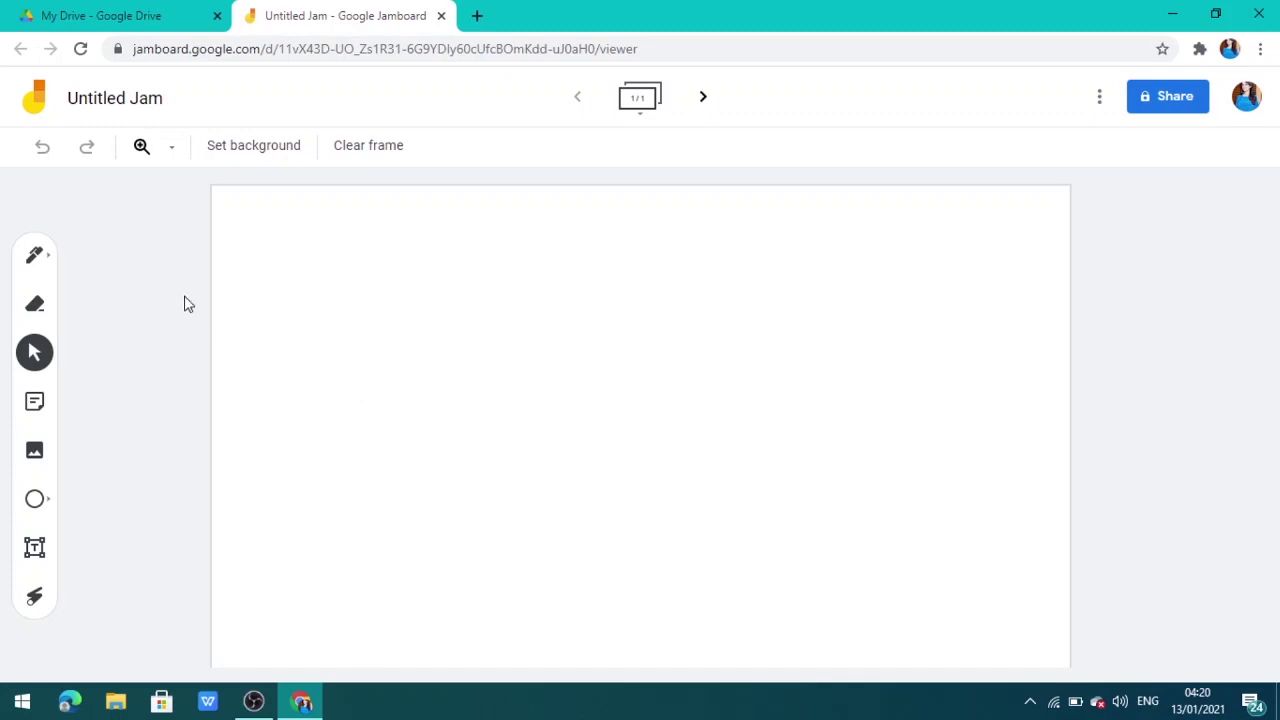
Rename the Untitled Jam to 'Verbs'.
click(134, 106)
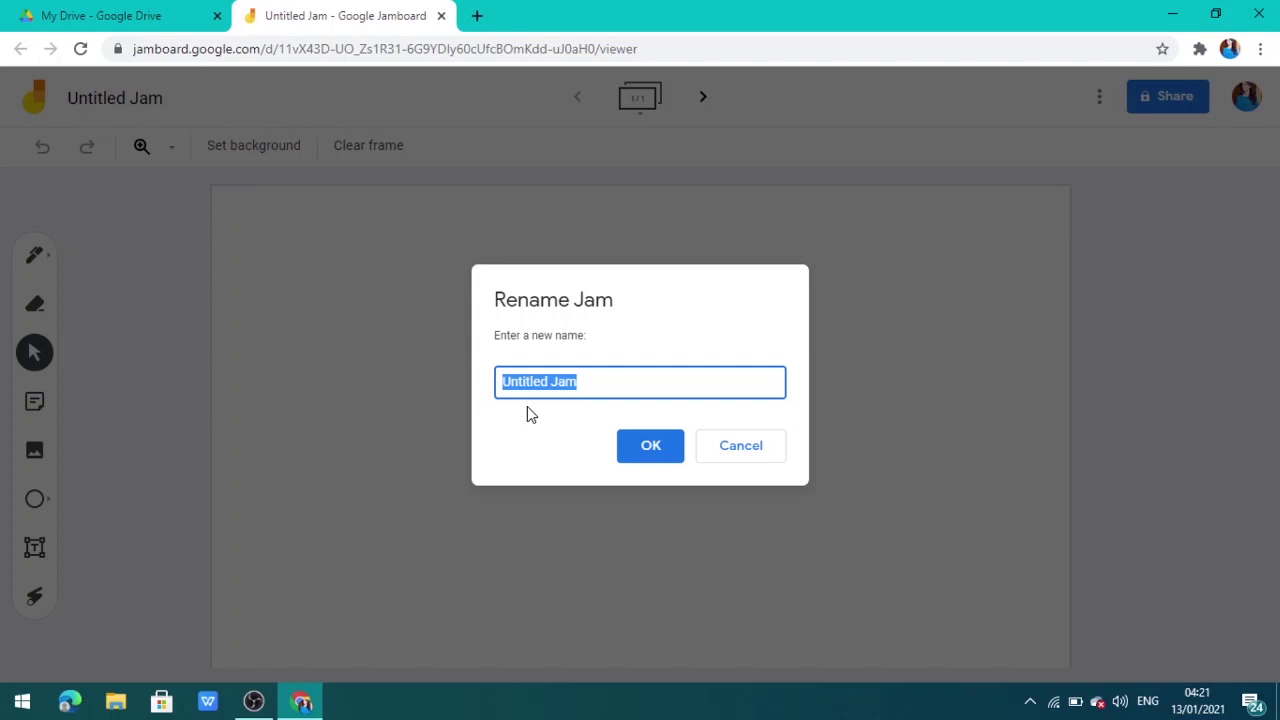
text(Verbs)
click(652, 448)
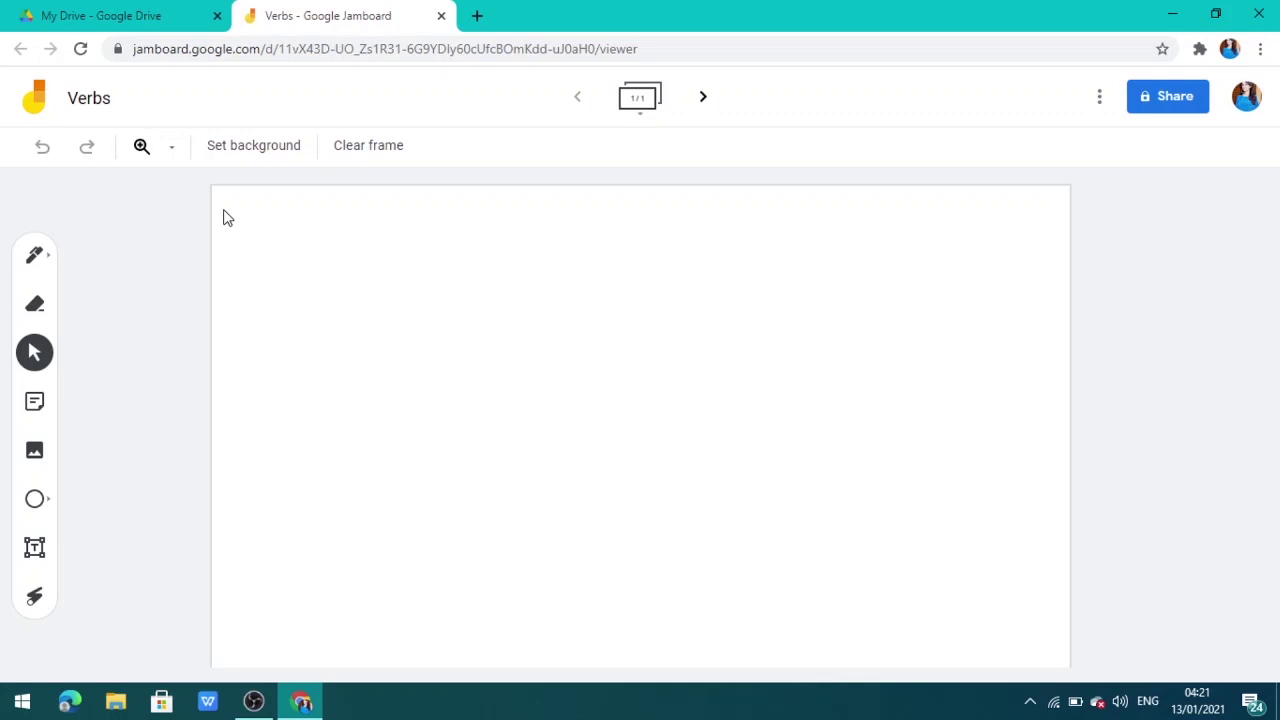
Preview the dotted, lined and grid backgrounds, then set the frame to Blueboard.
click(247, 160)
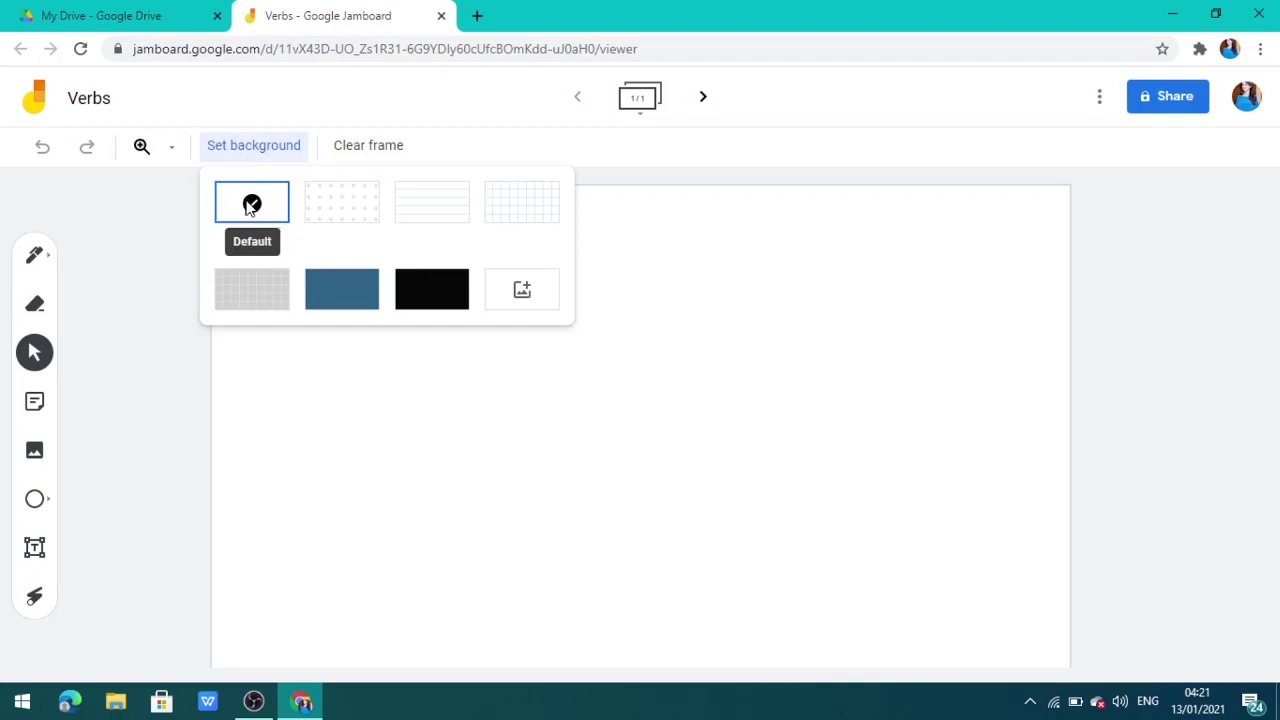
click(318, 211)
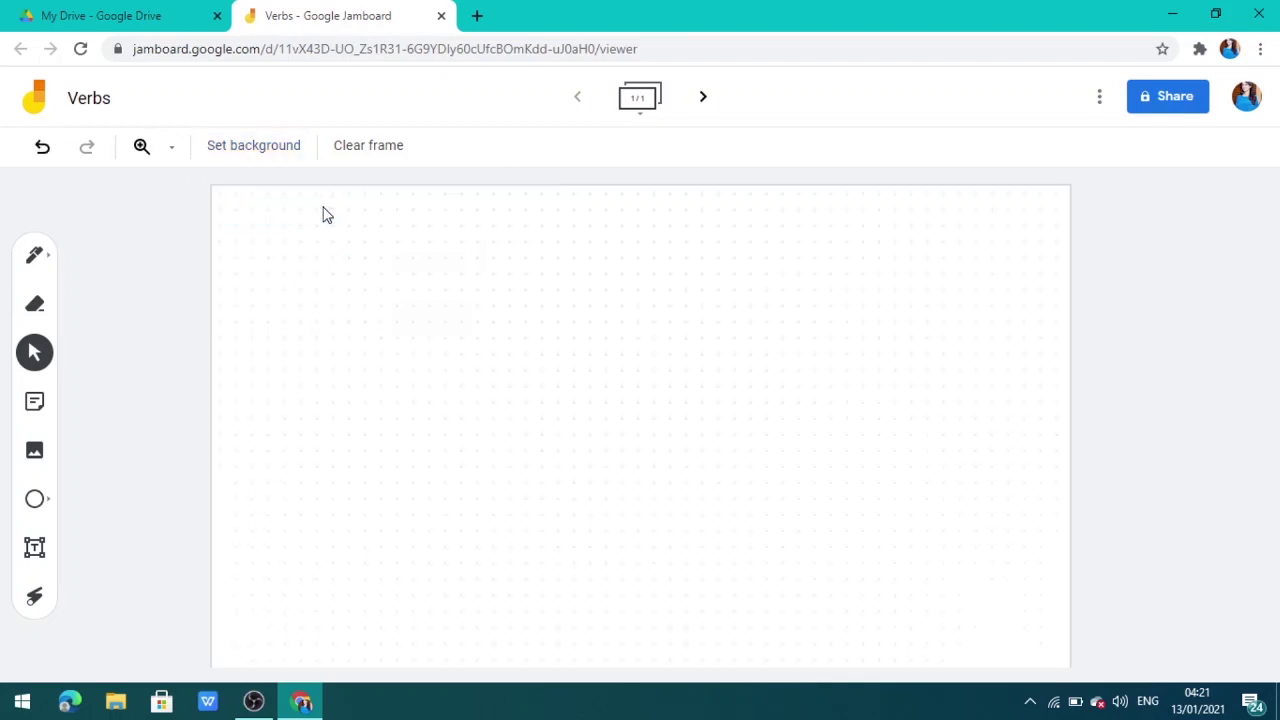
click(263, 156)
click(418, 199)
click(222, 155)
click(508, 210)
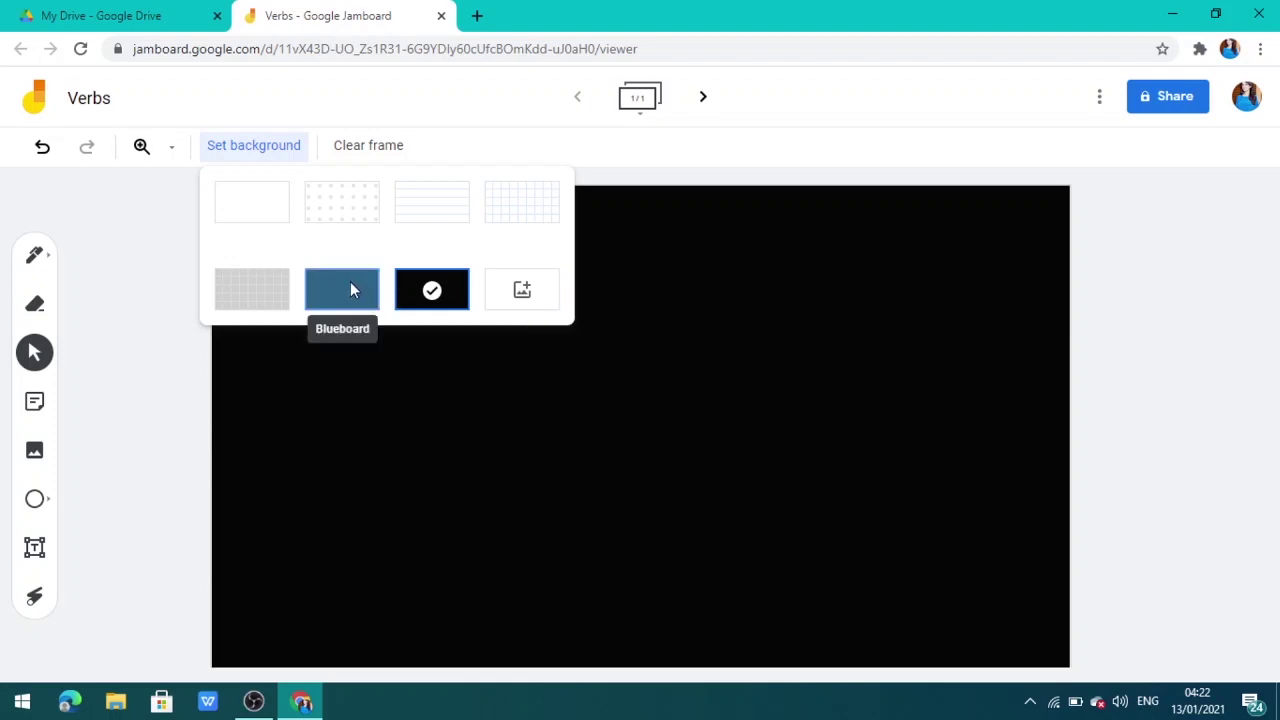
click(350, 285)
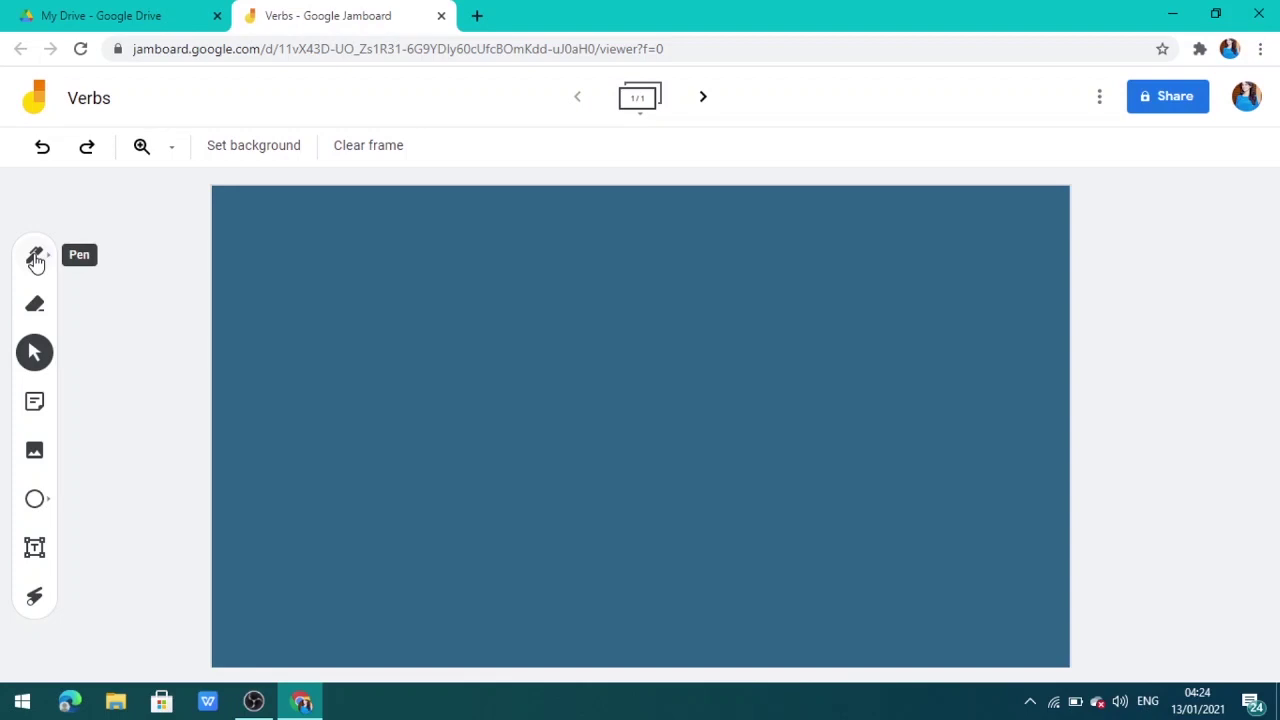
Draw a black pen line, then a red marker line below it.
click(35, 257)
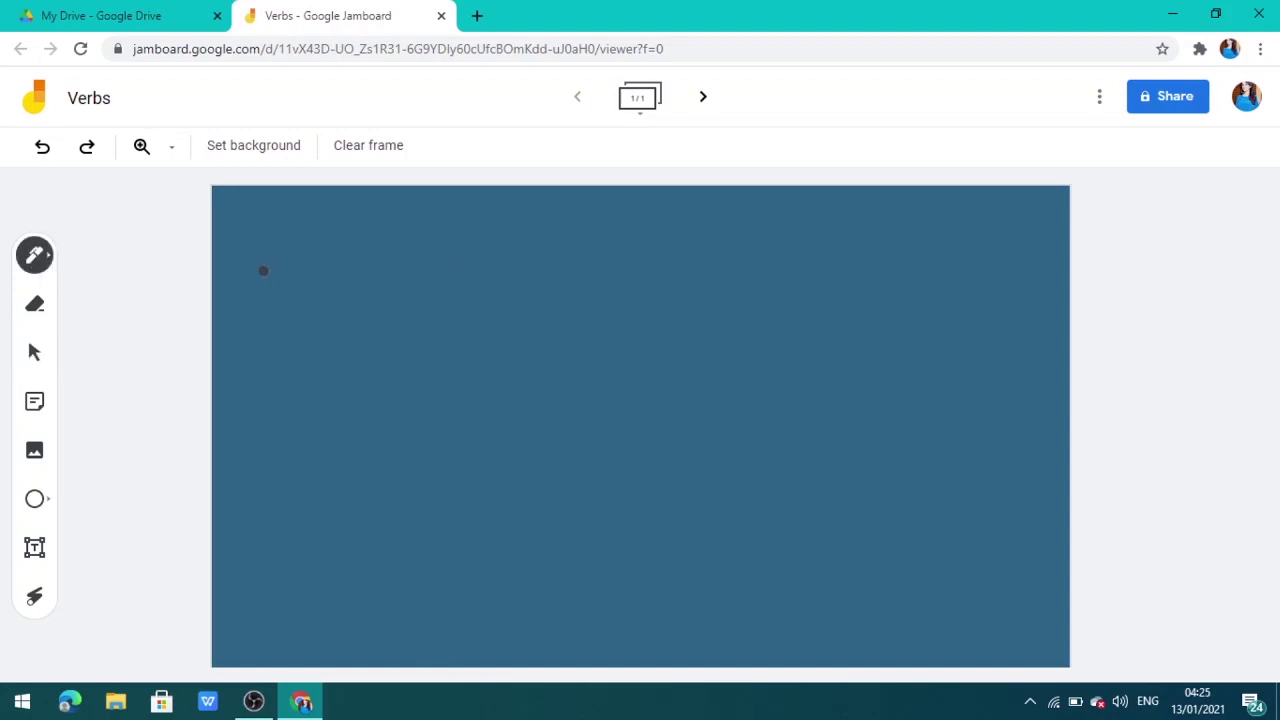
drag(250, 268, 354, 266)
click(30, 258)
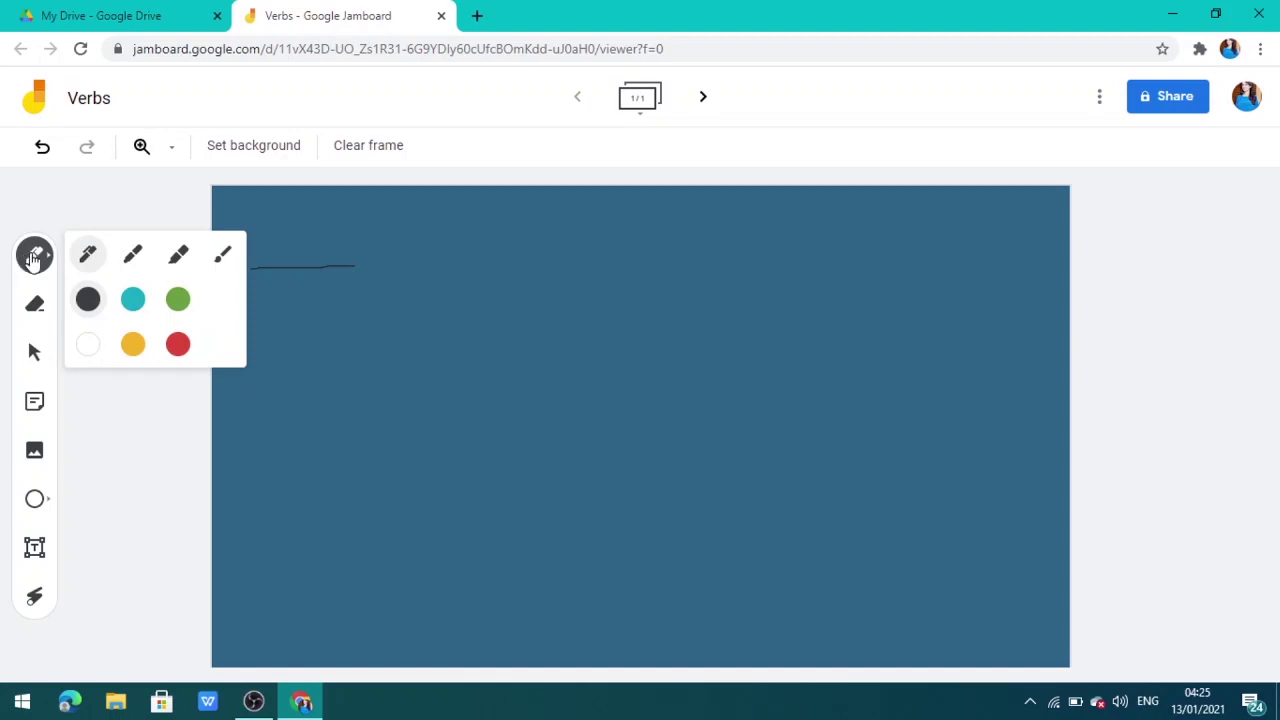
click(179, 346)
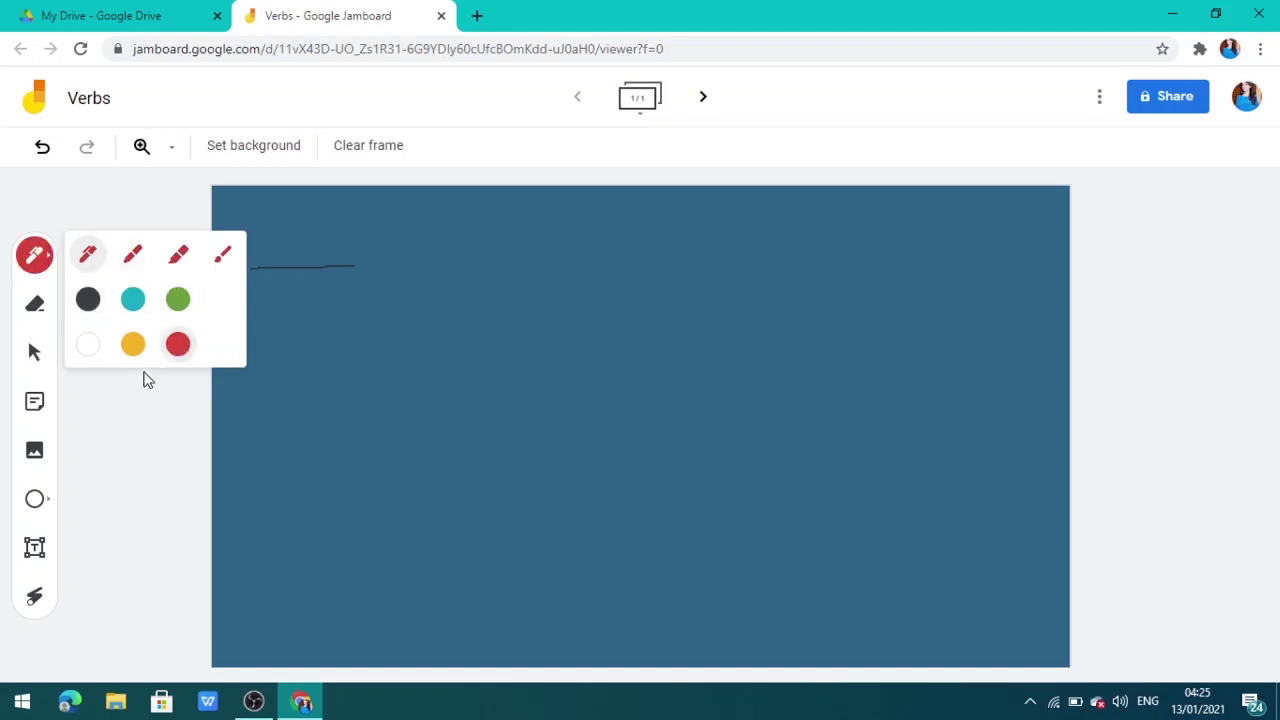
click(135, 262)
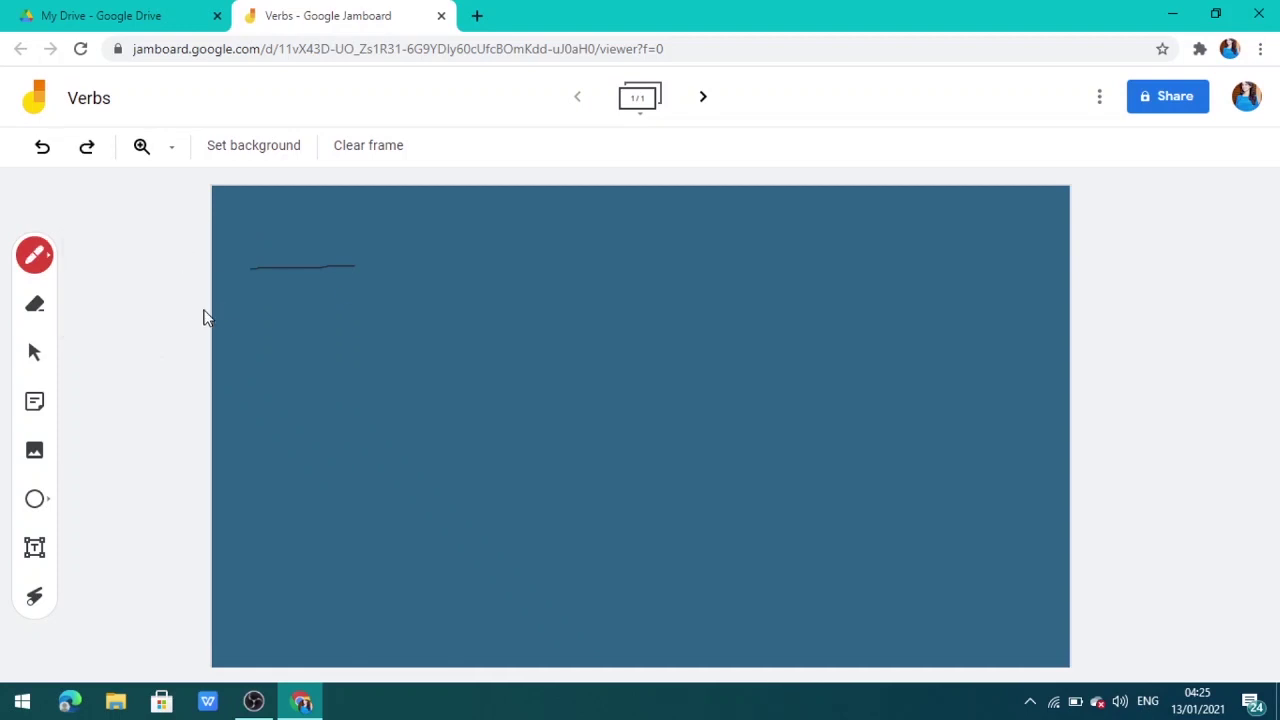
drag(242, 300, 368, 300)
Draw a thick pink highlighter stroke, then a laser pointer trail beneath it.
click(34, 255)
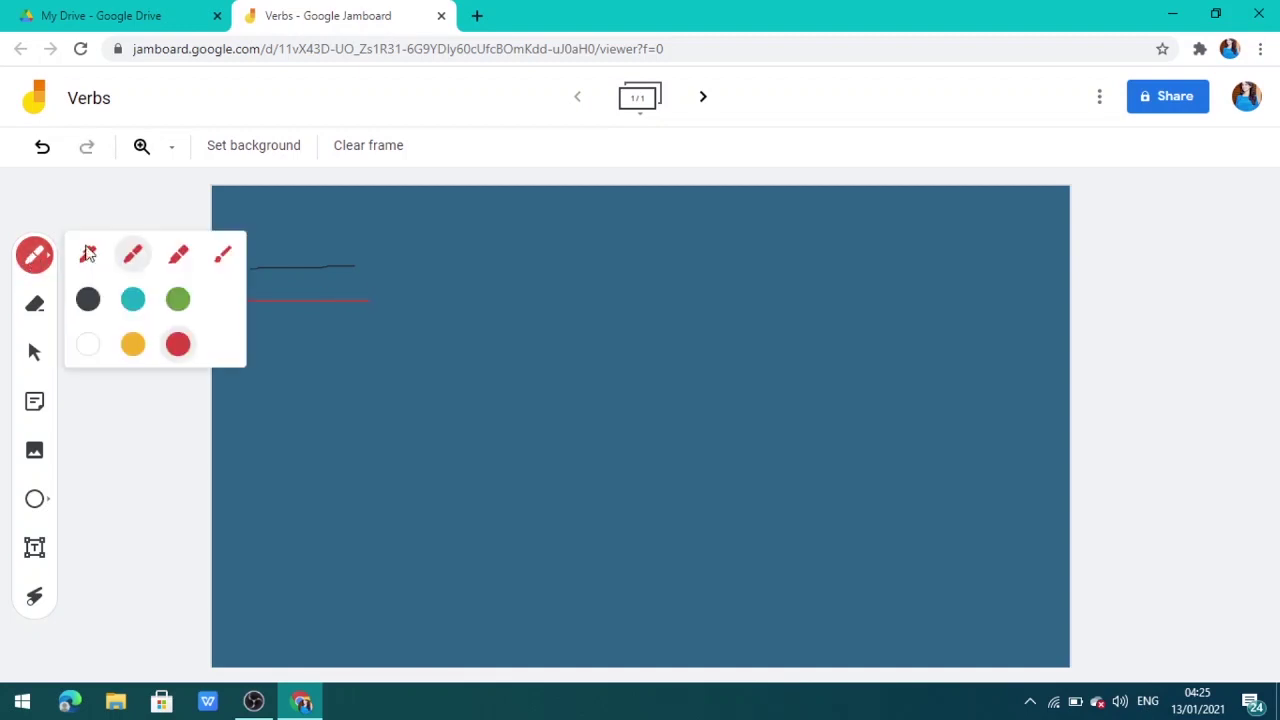
click(176, 255)
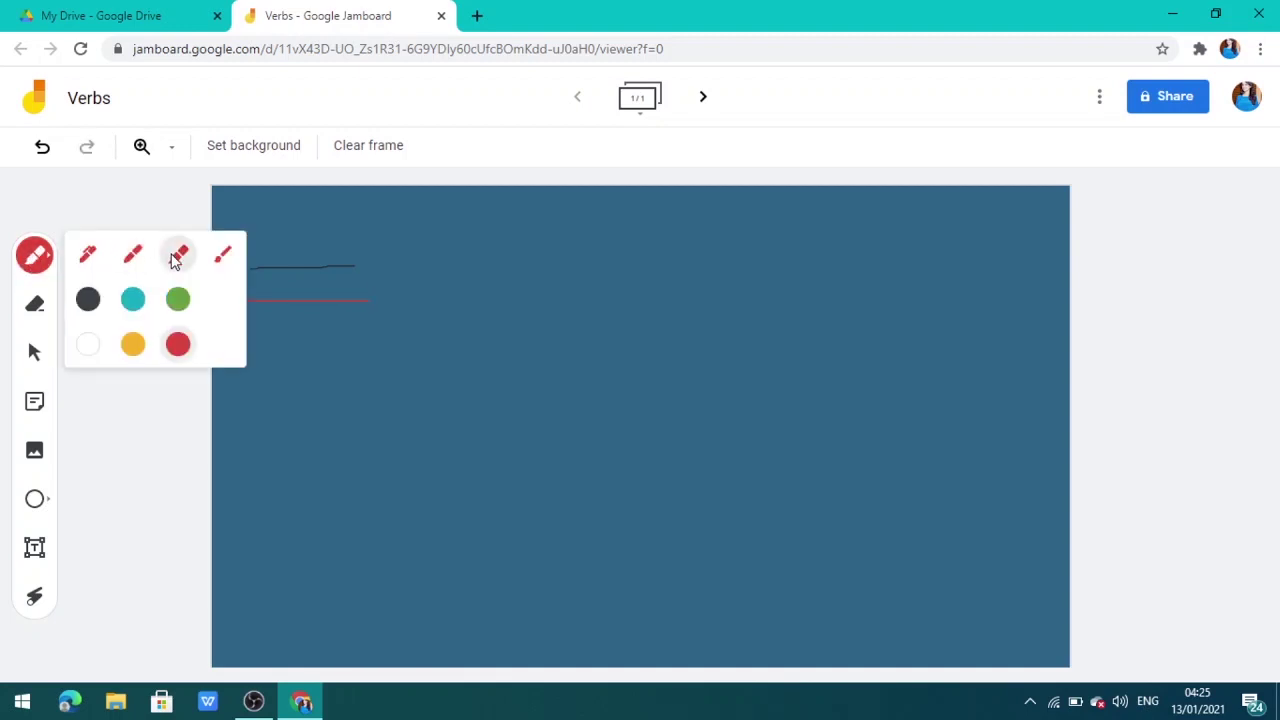
drag(238, 339, 397, 339)
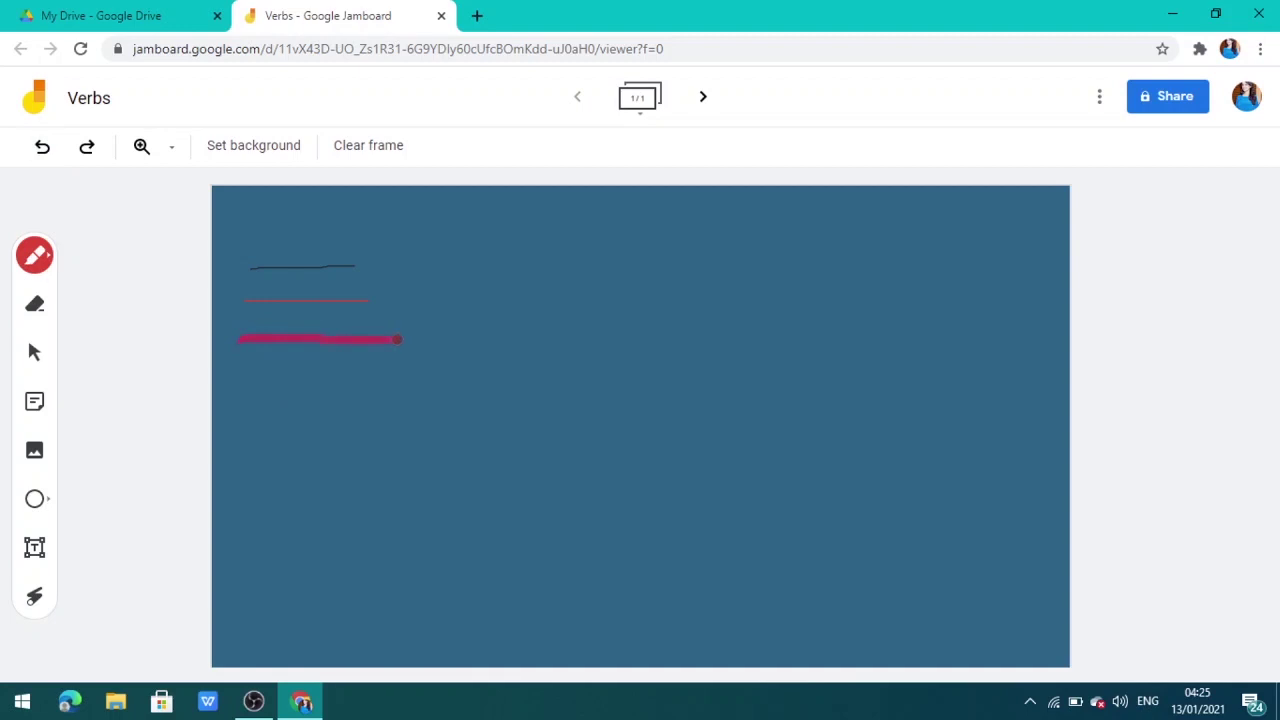
click(34, 255)
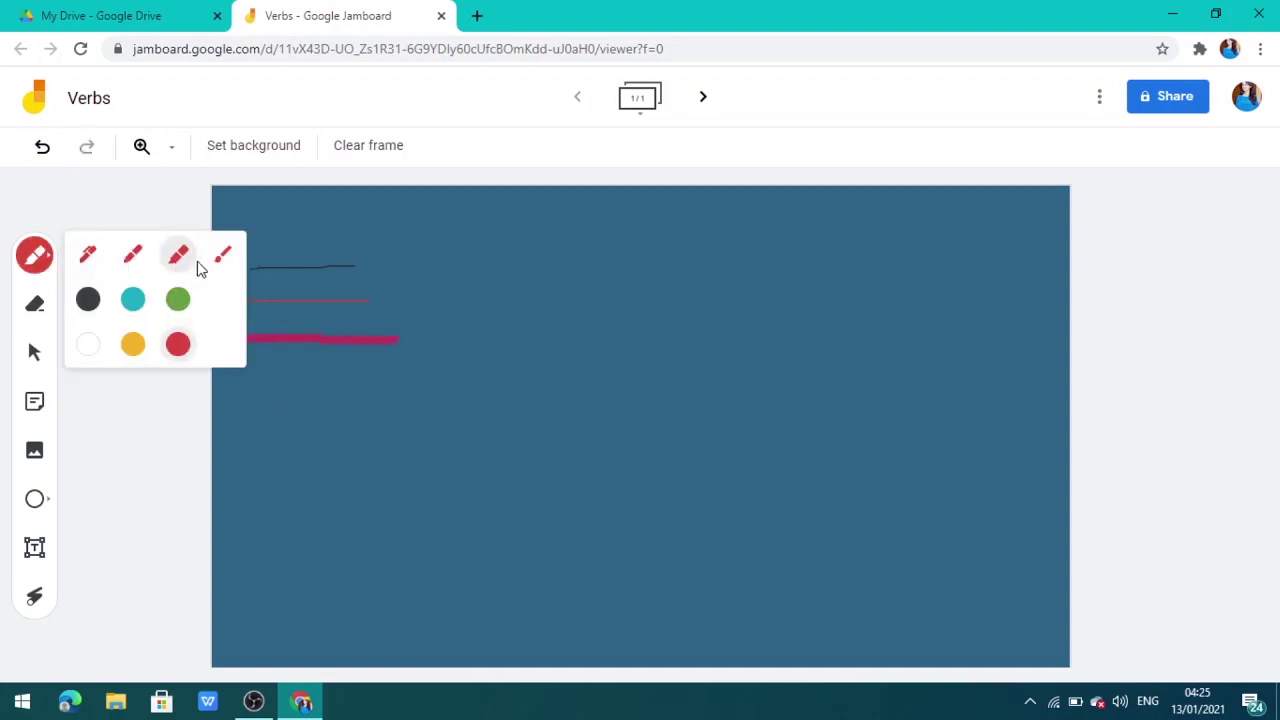
click(225, 258)
drag(238, 381, 376, 374)
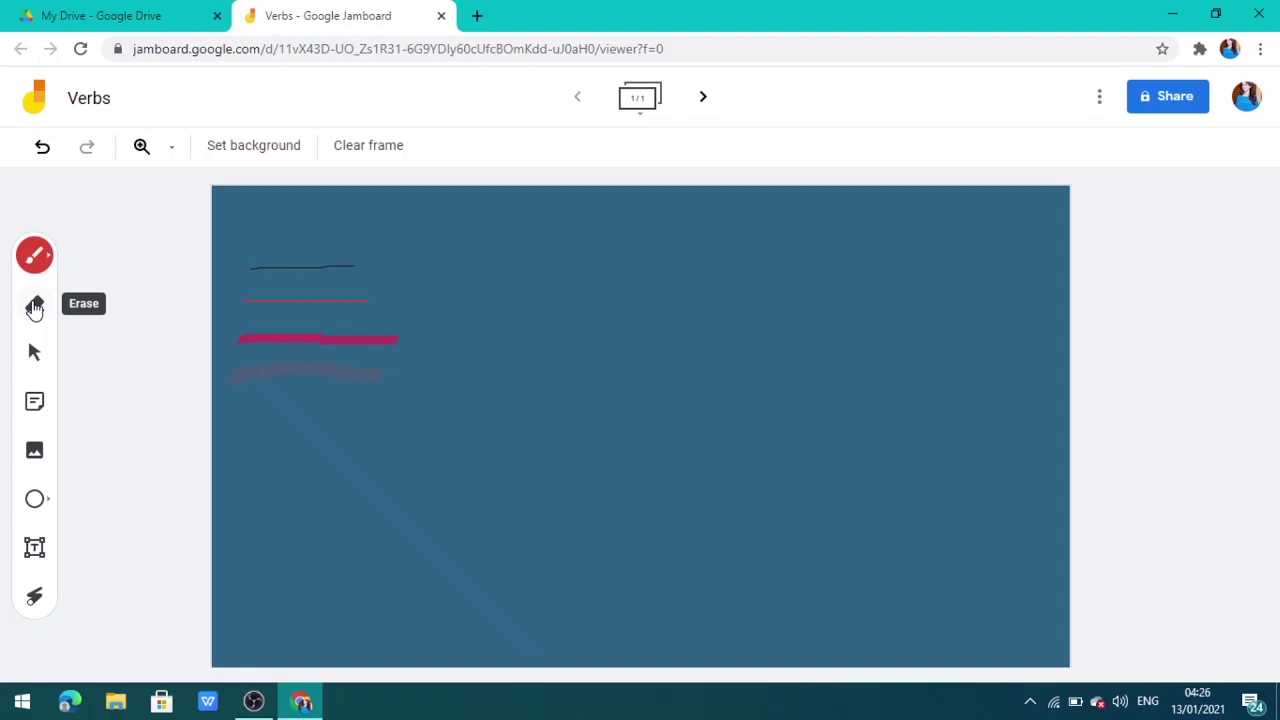
Erase the faint grey stroke under the pink highlighter line.
click(34, 308)
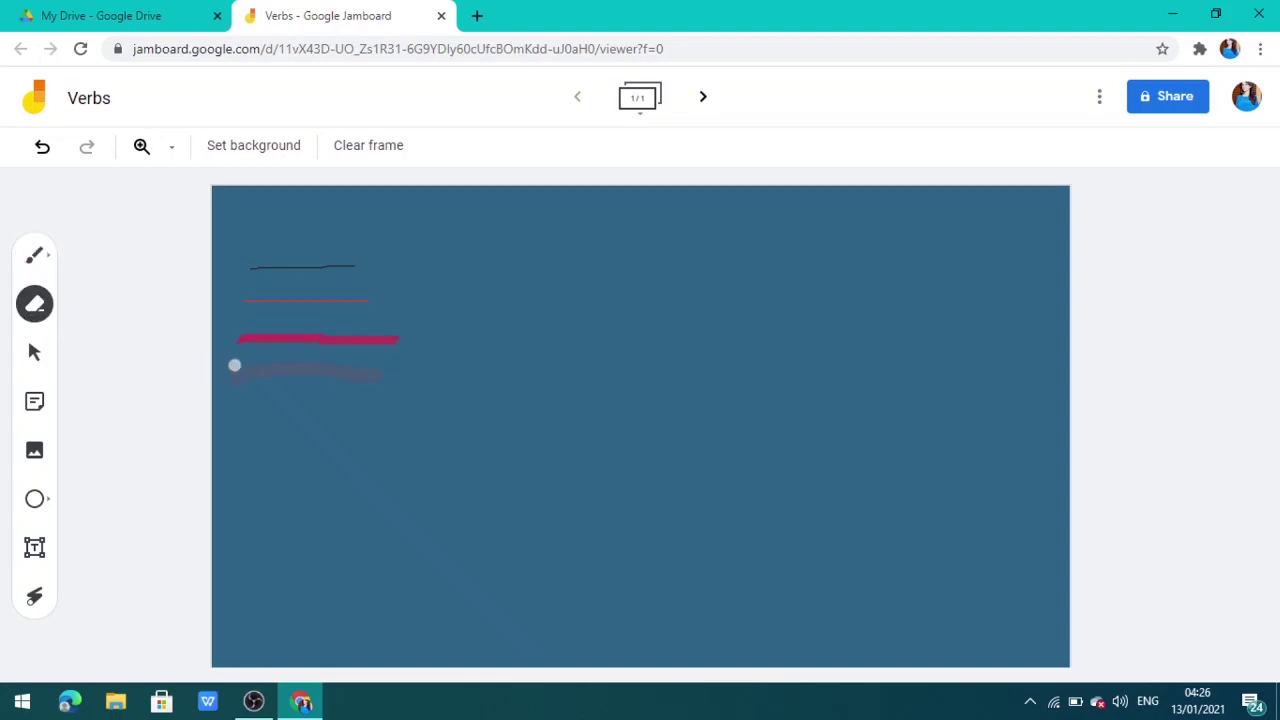
mouse_move(234, 365)
mouse_down()
mouse_move(420, 369)
mouse_move(223, 374)
mouse_move(375, 385)
mouse_up()
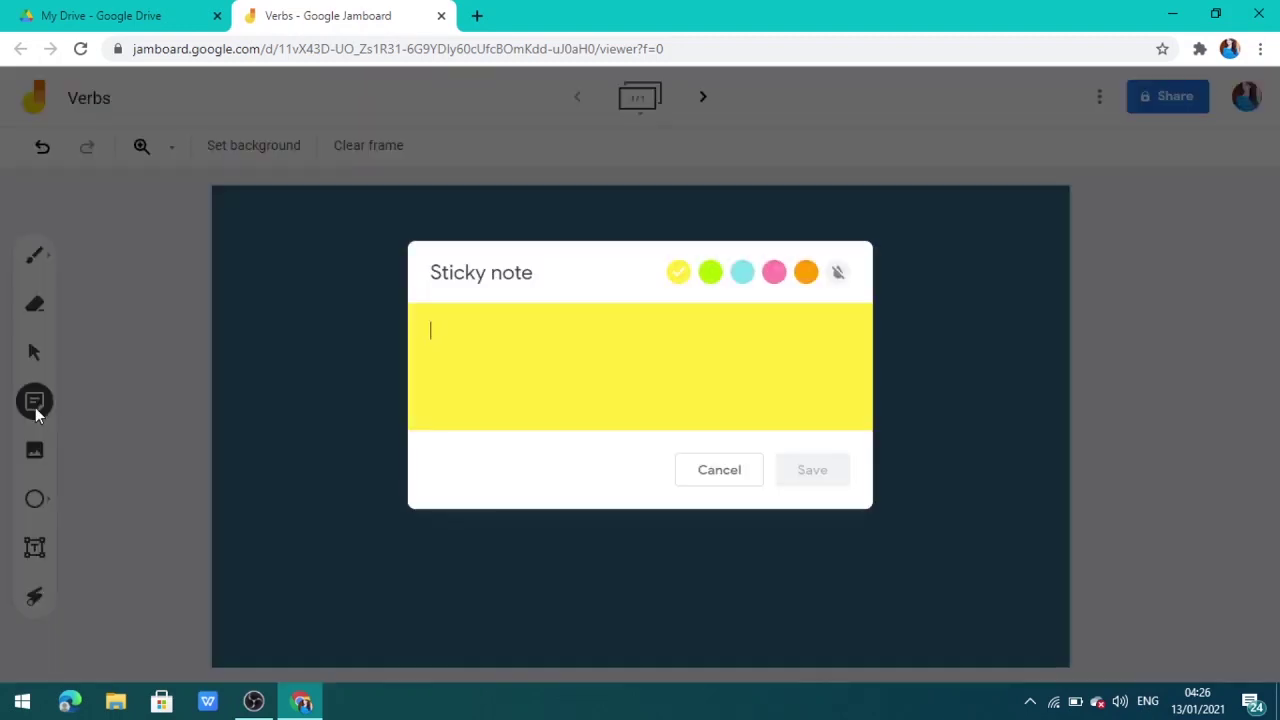
Dismiss the empty sticky note and upload the 'verbs 2 (2)' image from the computer.
click(707, 474)
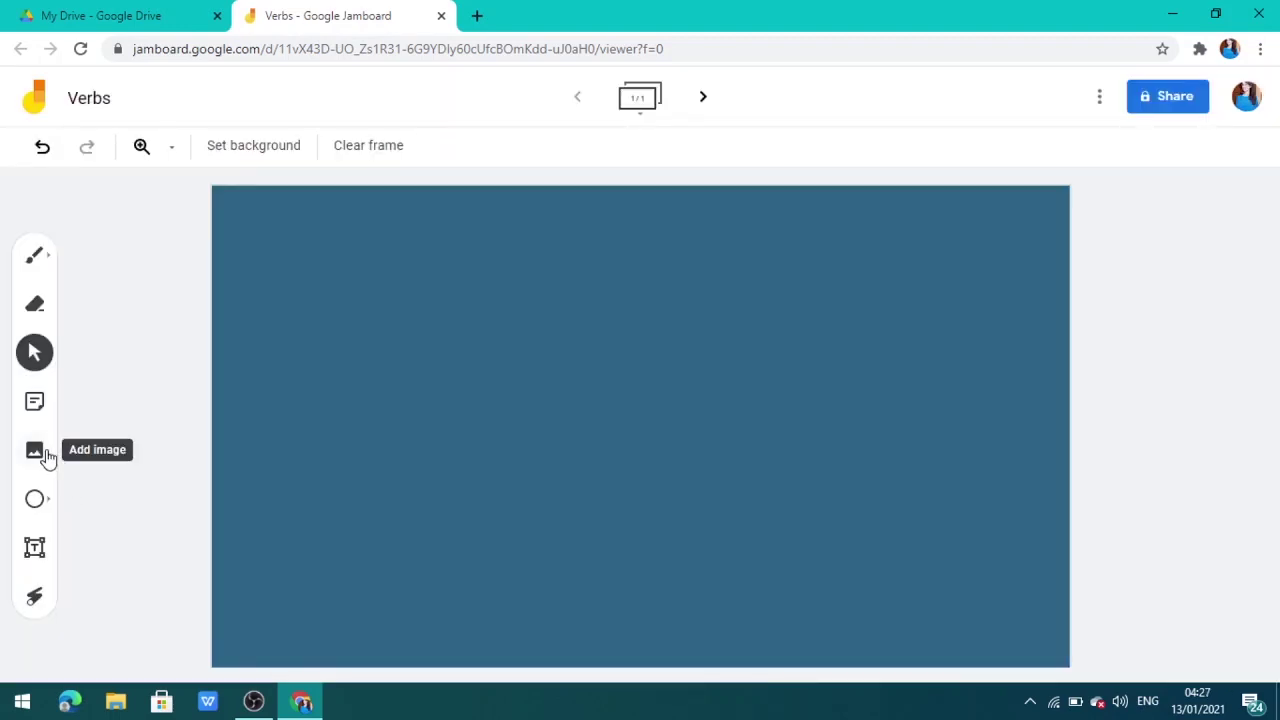
click(44, 456)
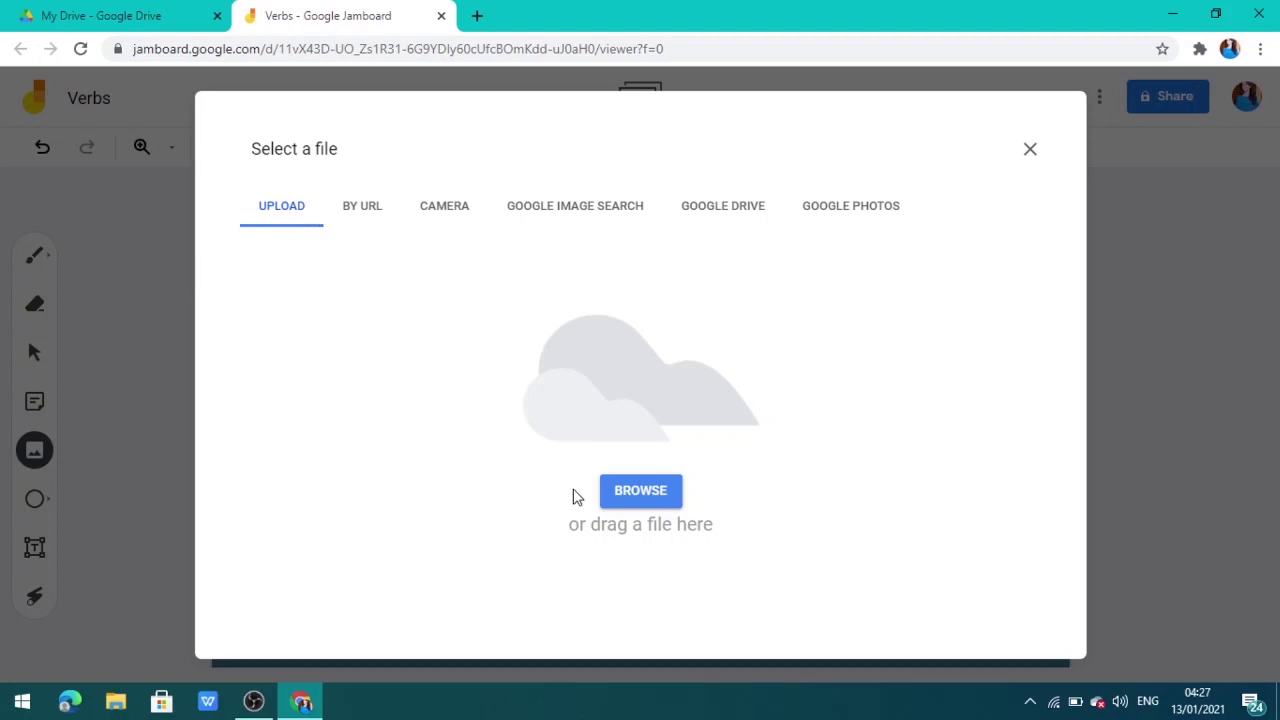
click(615, 495)
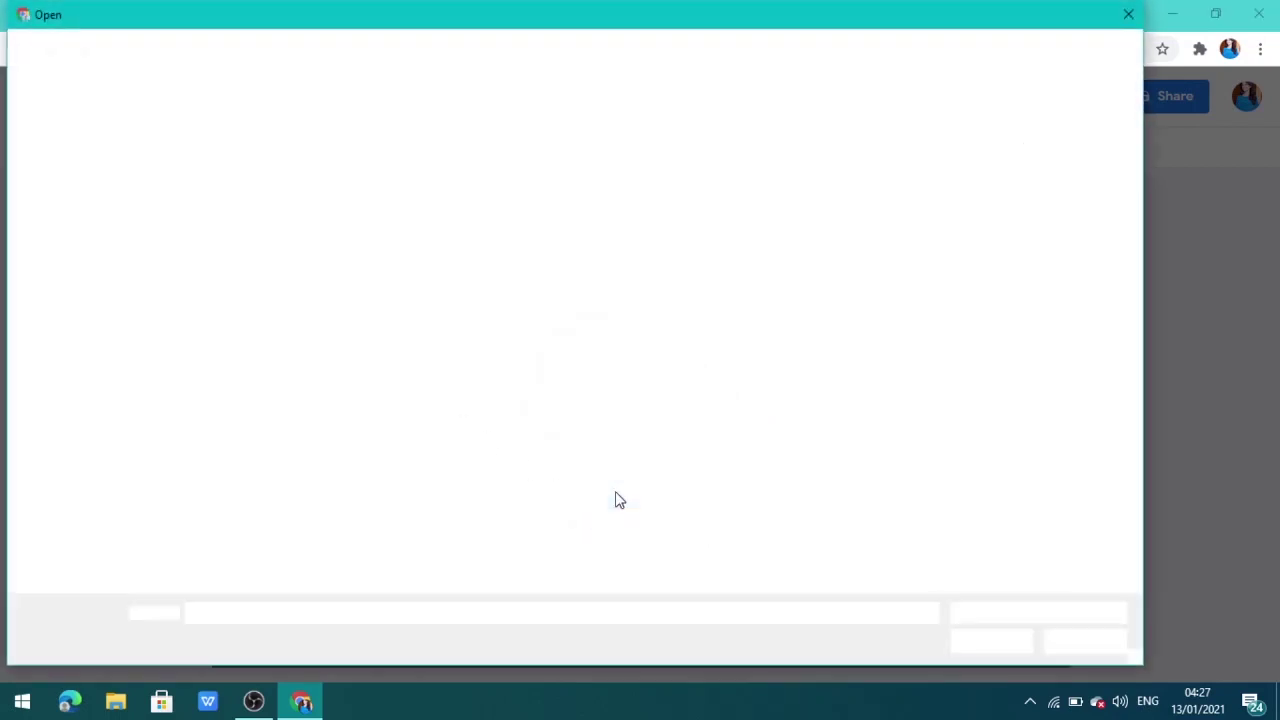
click(640, 171)
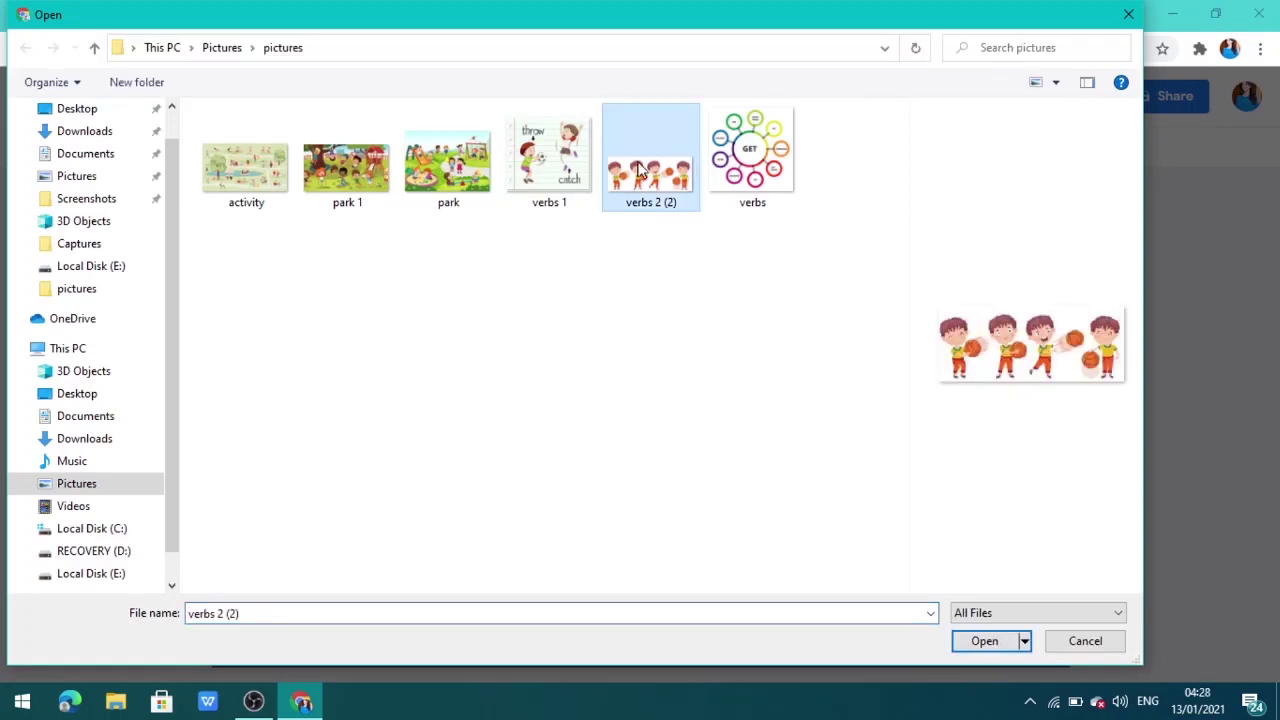
click(980, 641)
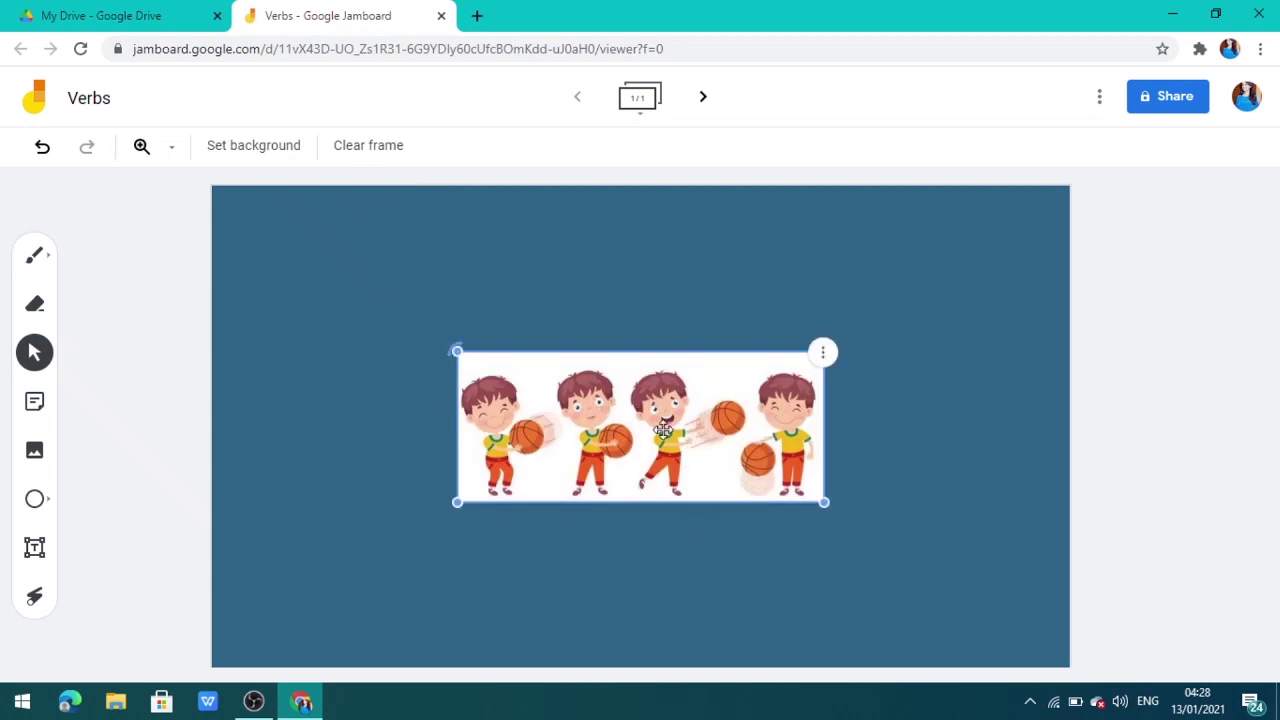
Enlarge the basketball picture from its corner and move it lower and left.
click(38, 350)
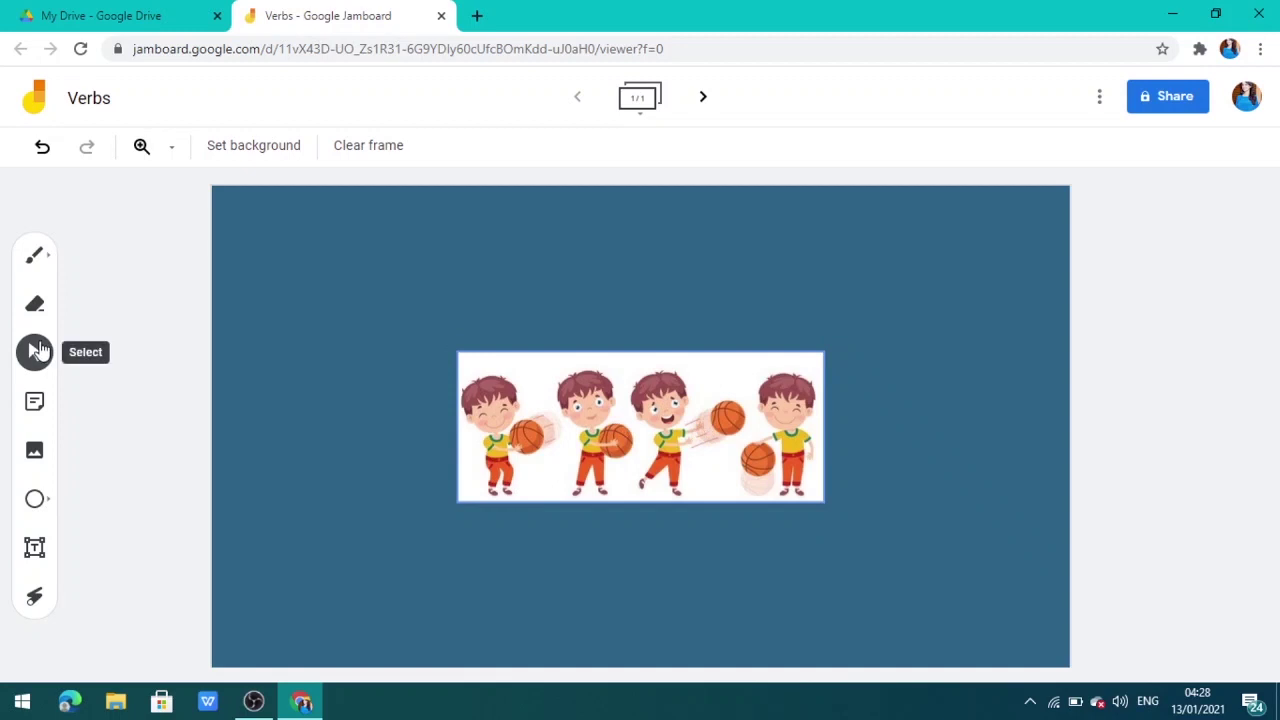
click(469, 358)
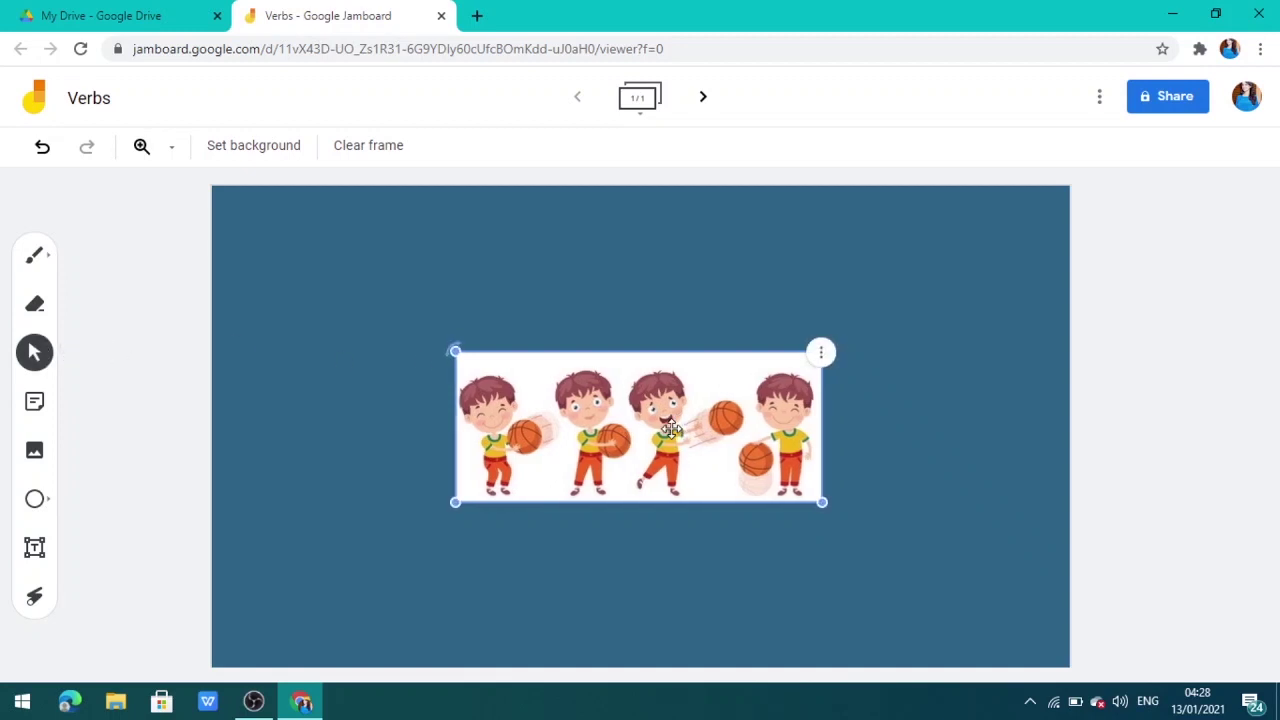
drag(818, 500, 964, 598)
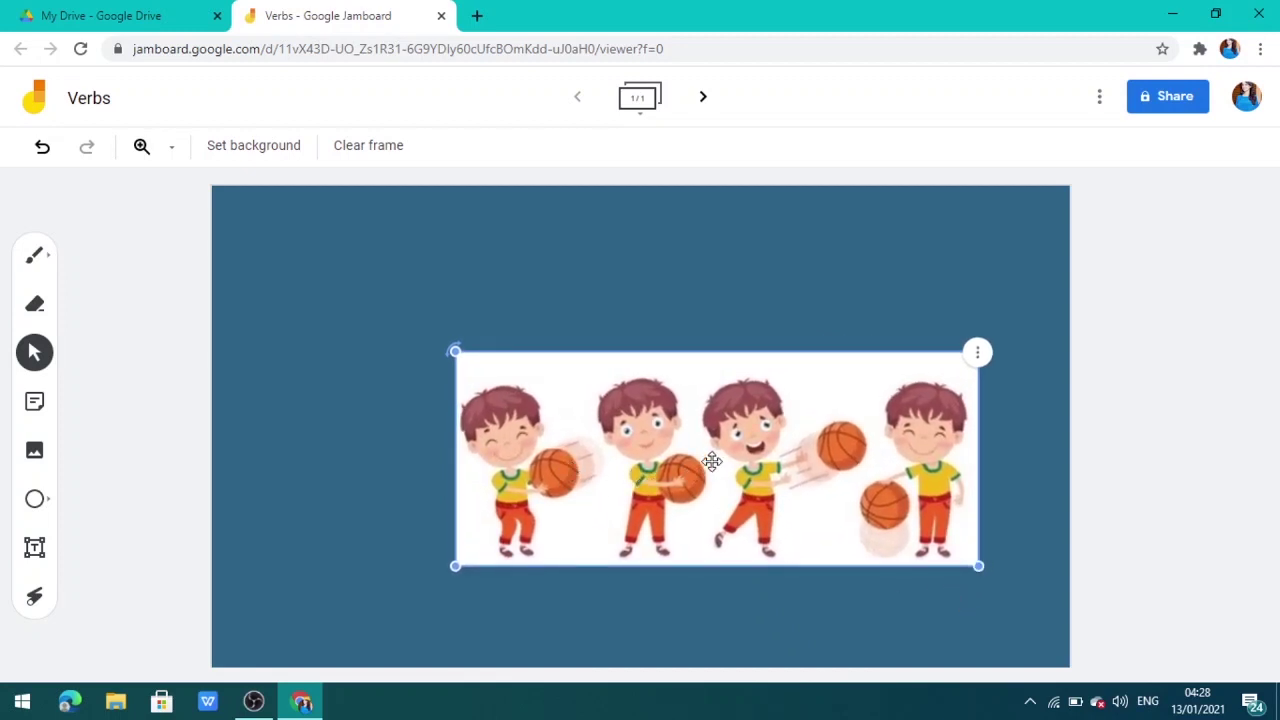
drag(711, 461, 622, 522)
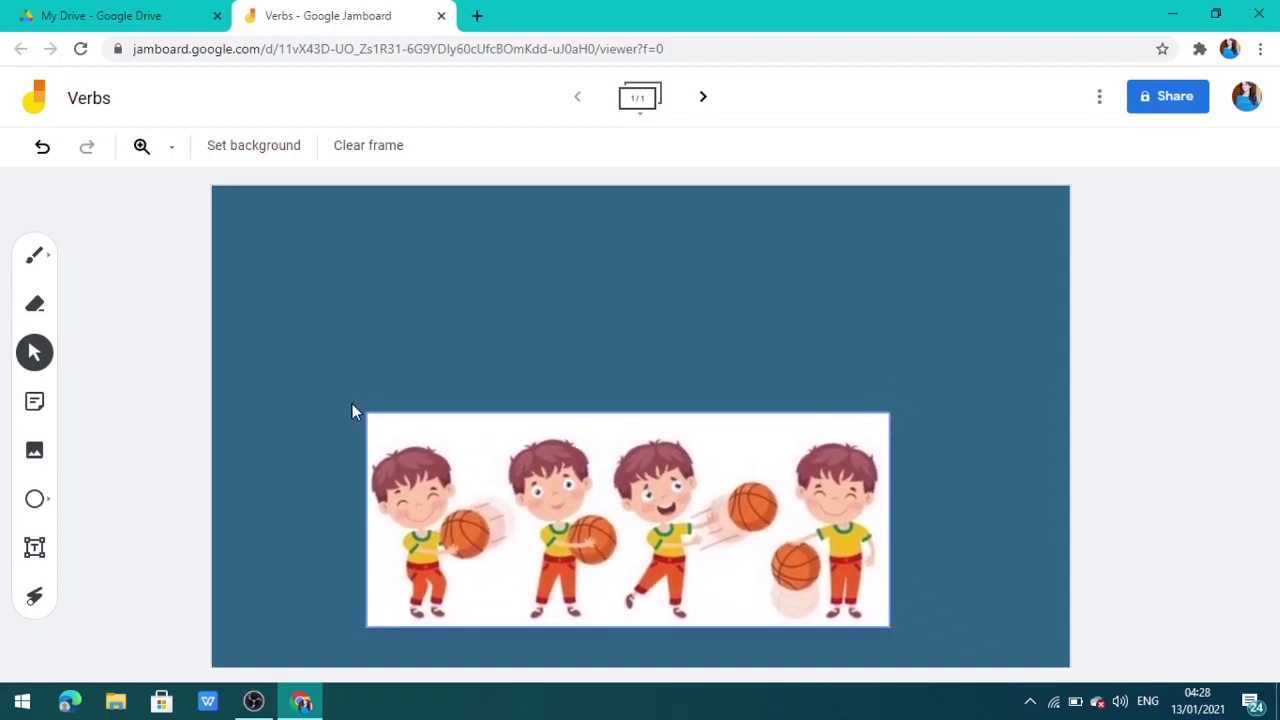
mouse_move(365, 412)
mouse_down()
mouse_move(397, 374)
mouse_move(391, 451)
mouse_move(408, 412)
mouse_move(366, 412)
mouse_up()
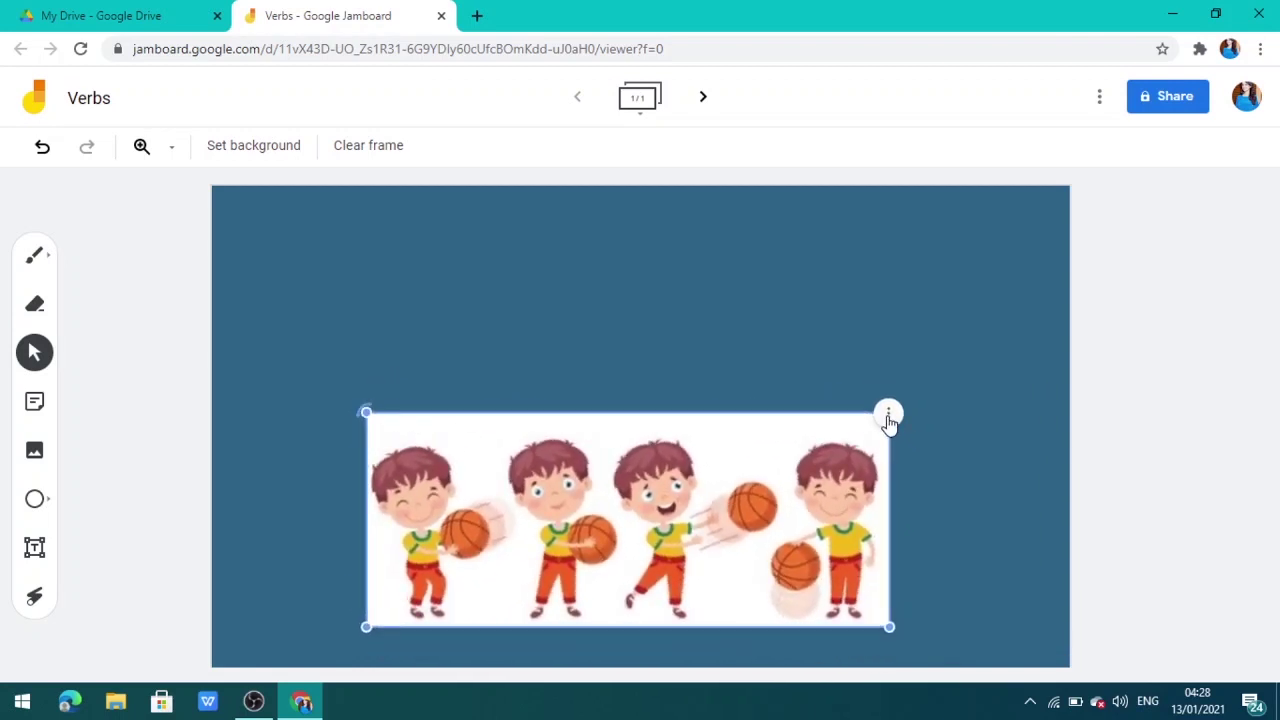
click(889, 416)
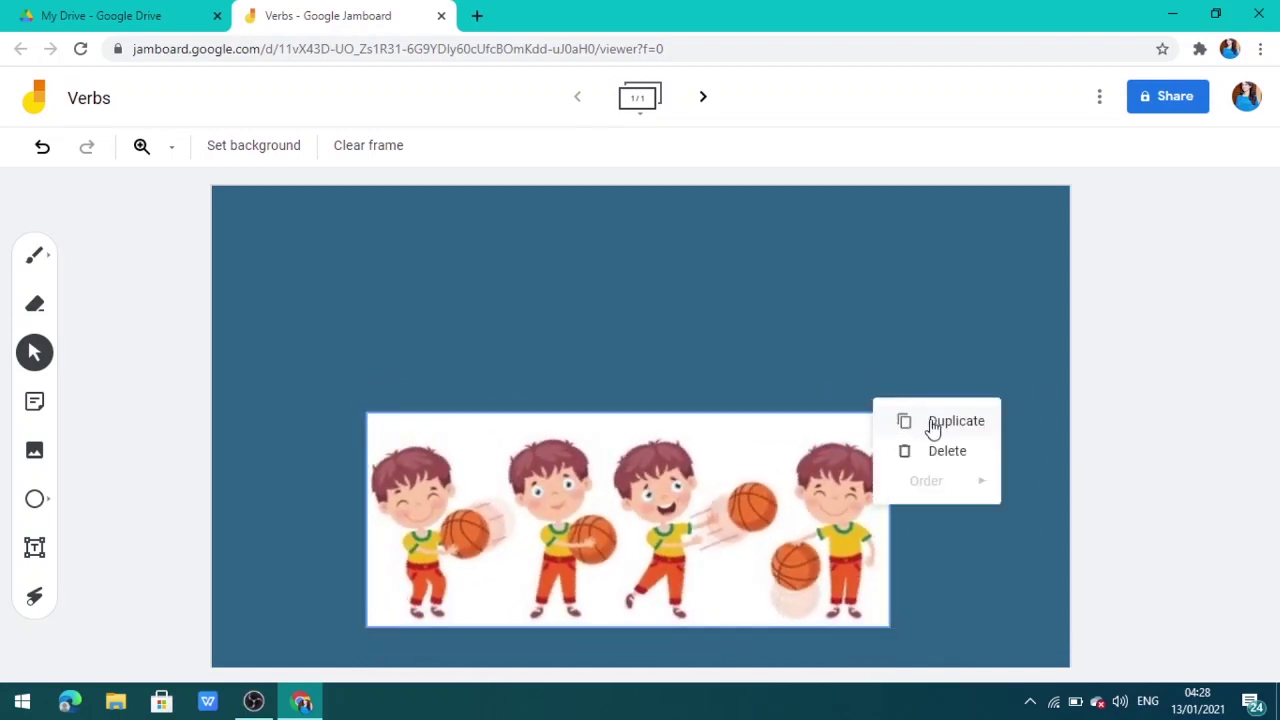
click(934, 428)
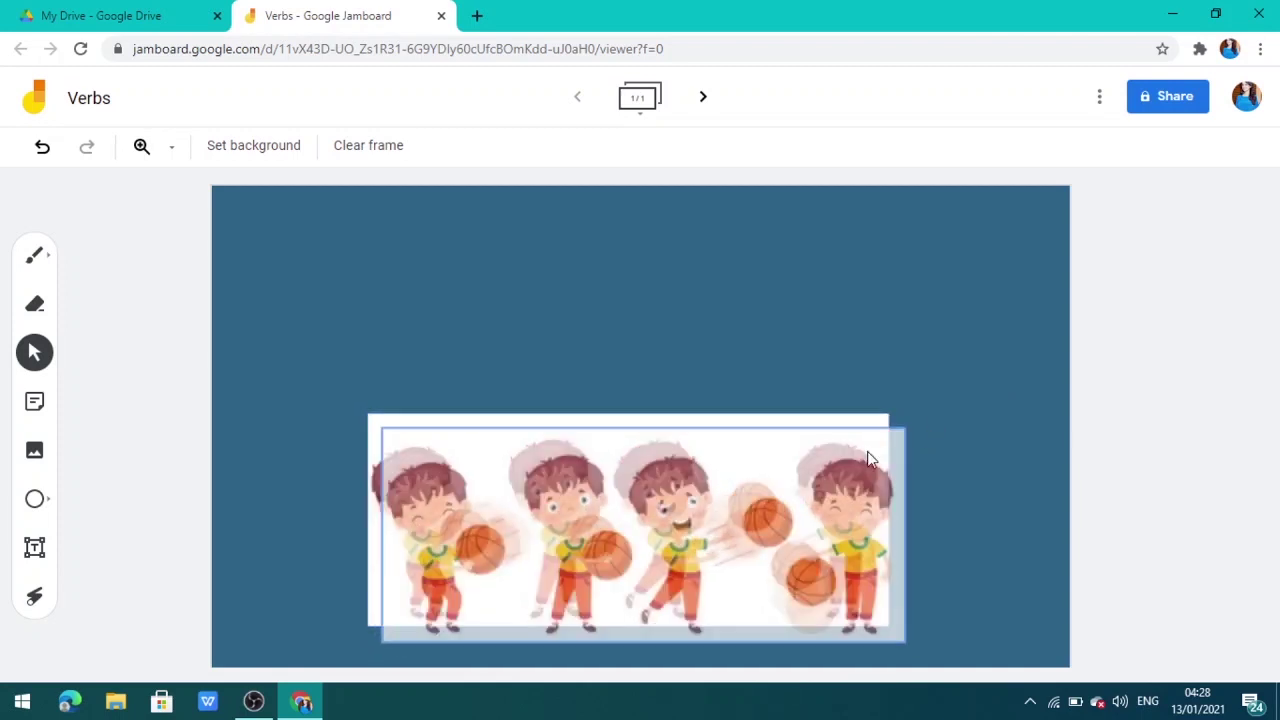
drag(666, 504, 821, 314)
click(1060, 234)
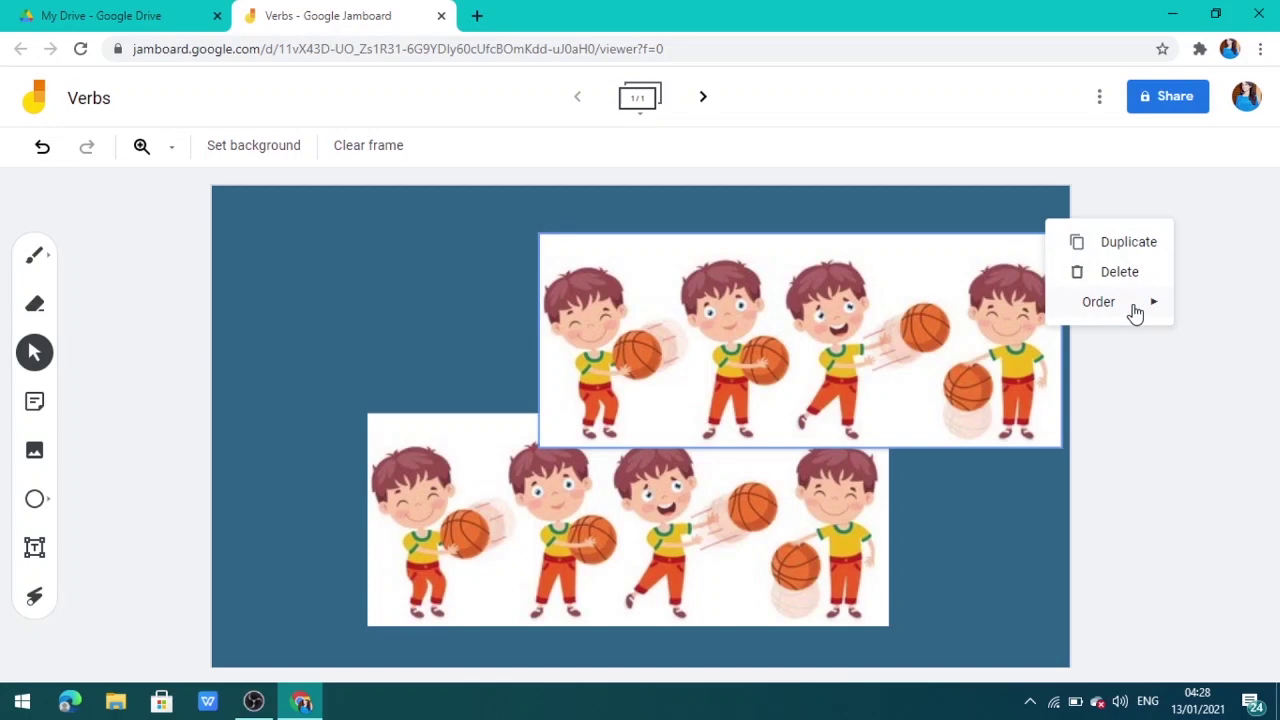
mouse_move(1141, 312)
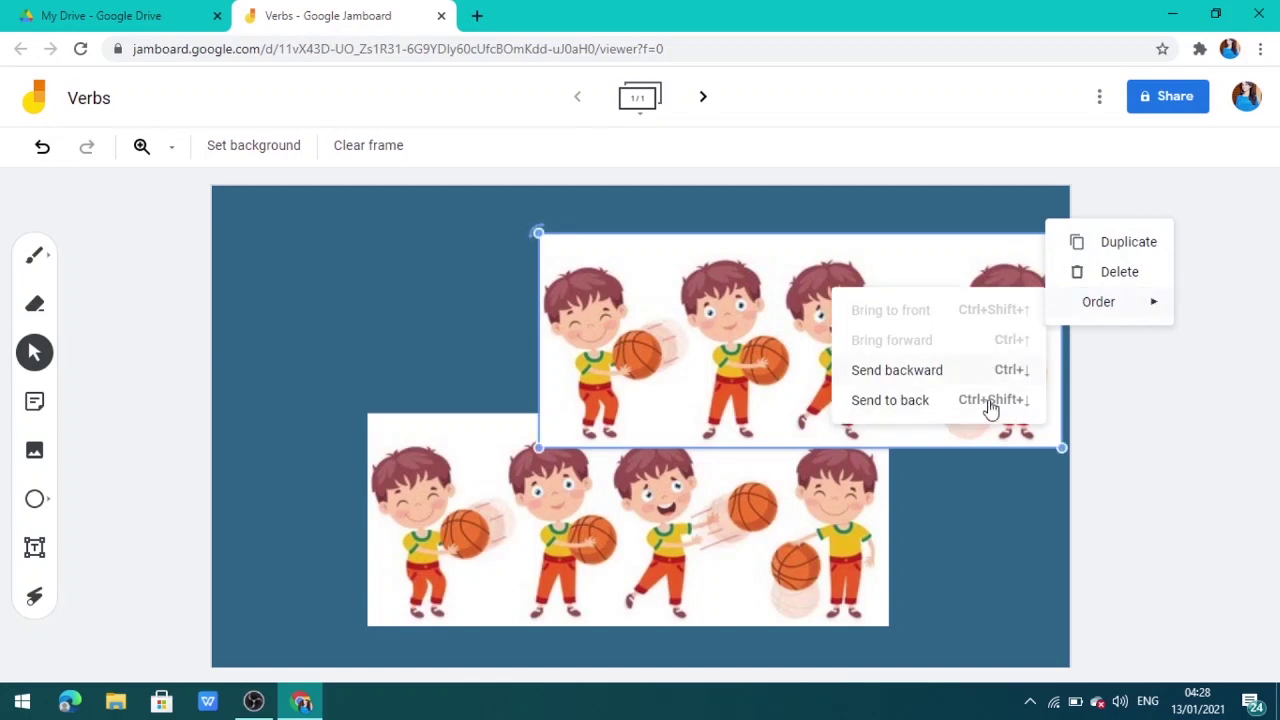
click(881, 372)
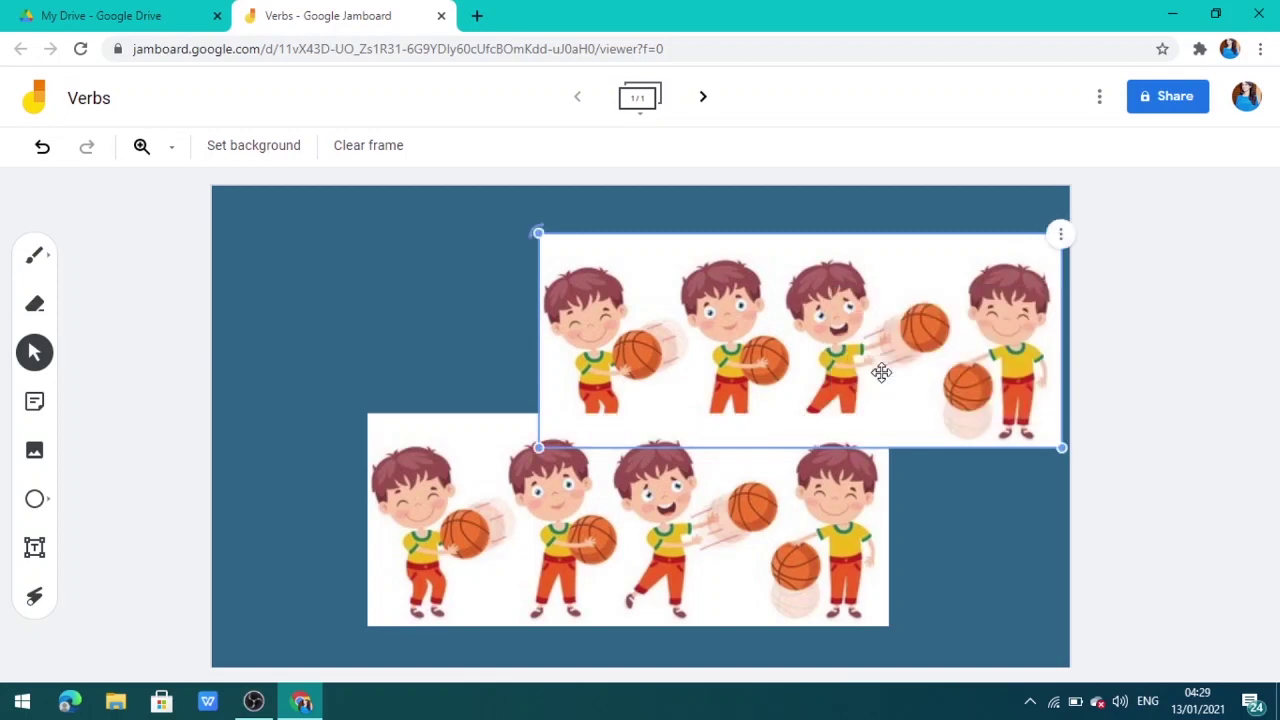
drag(881, 372, 777, 386)
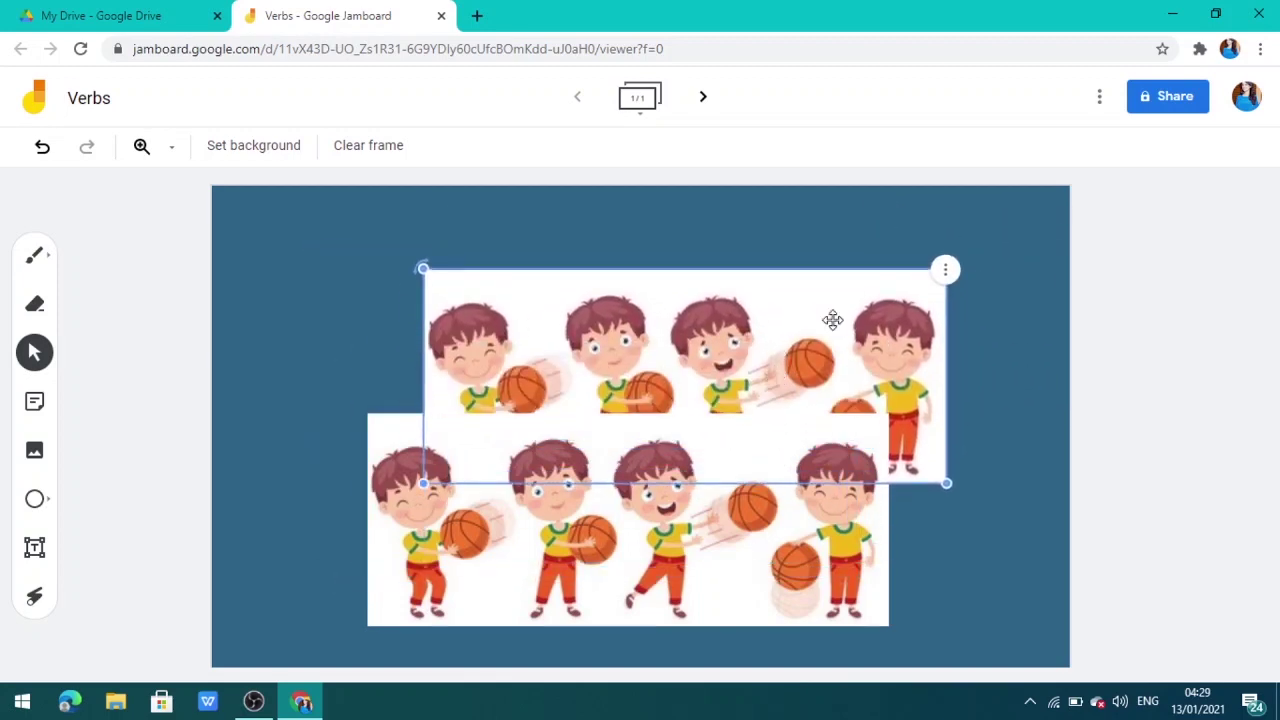
click(946, 277)
mouse_move(998, 342)
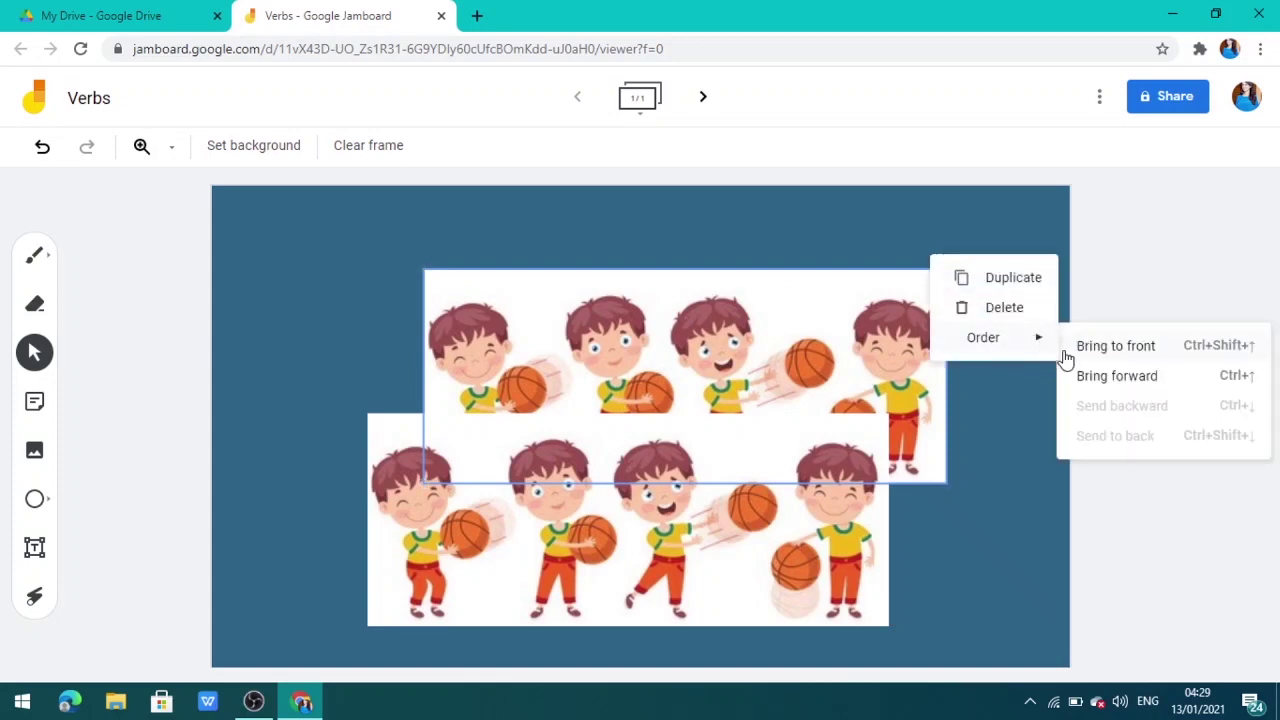
click(1090, 376)
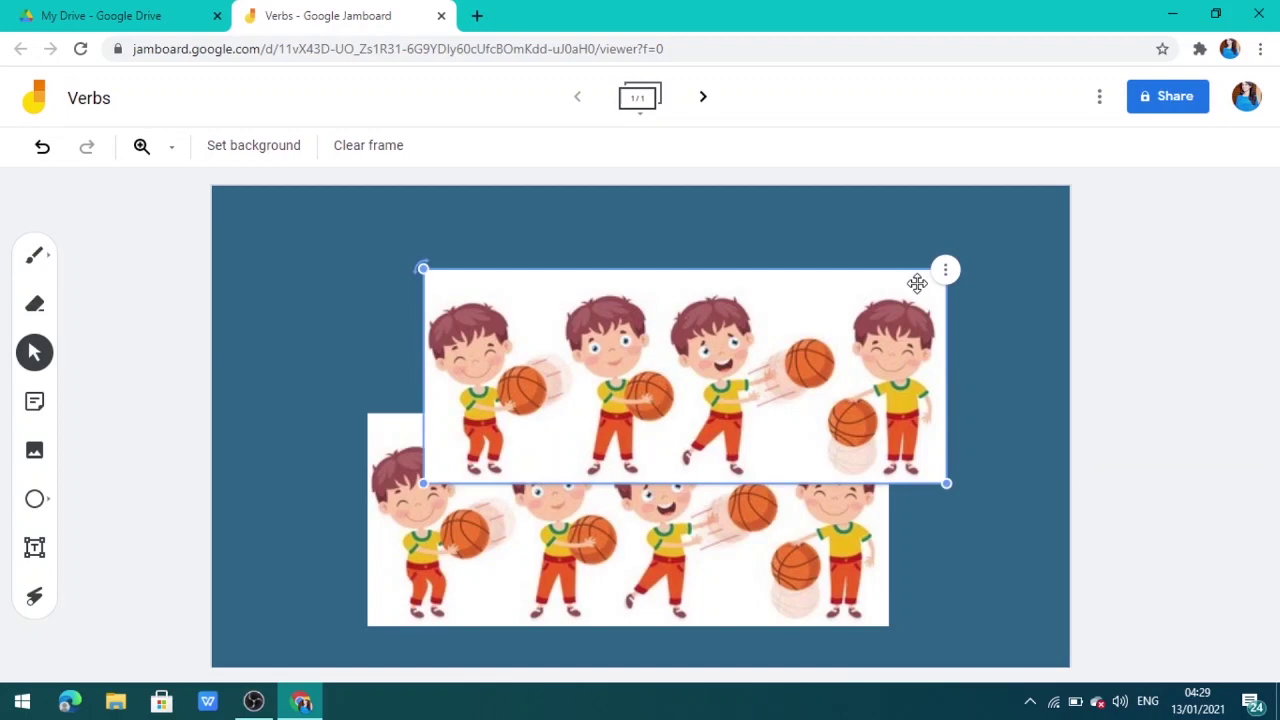
click(945, 270)
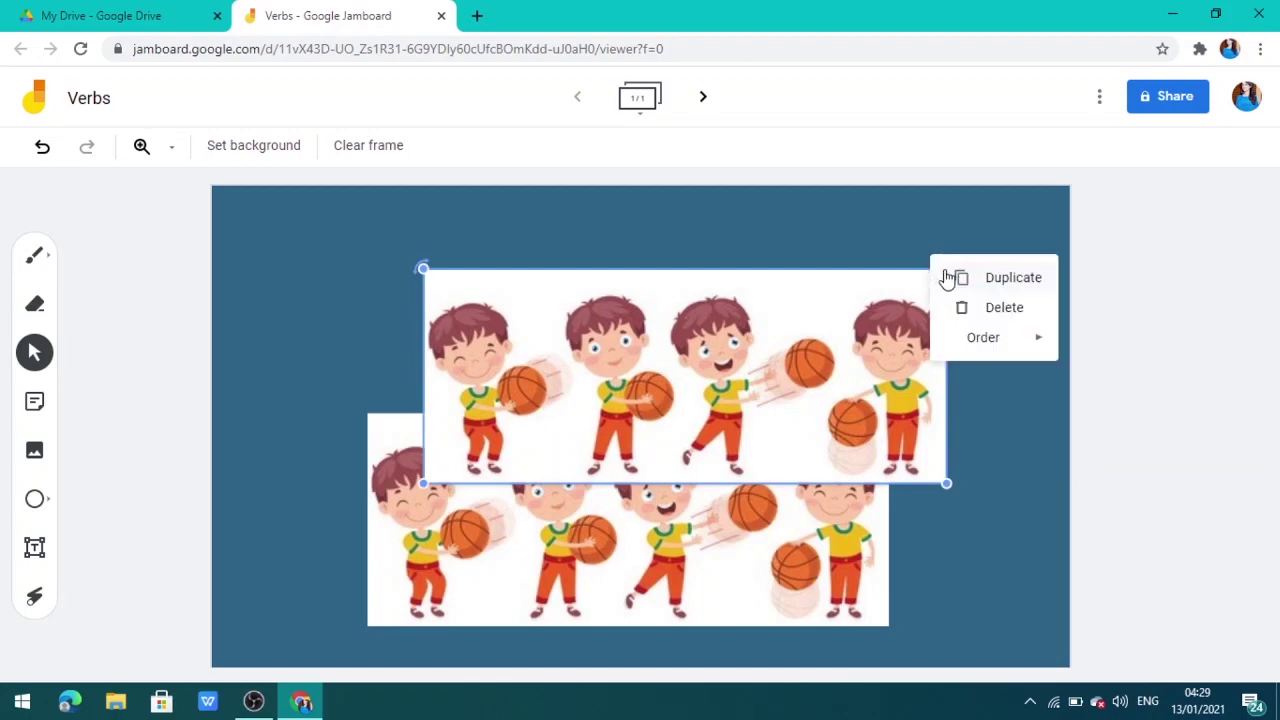
click(969, 308)
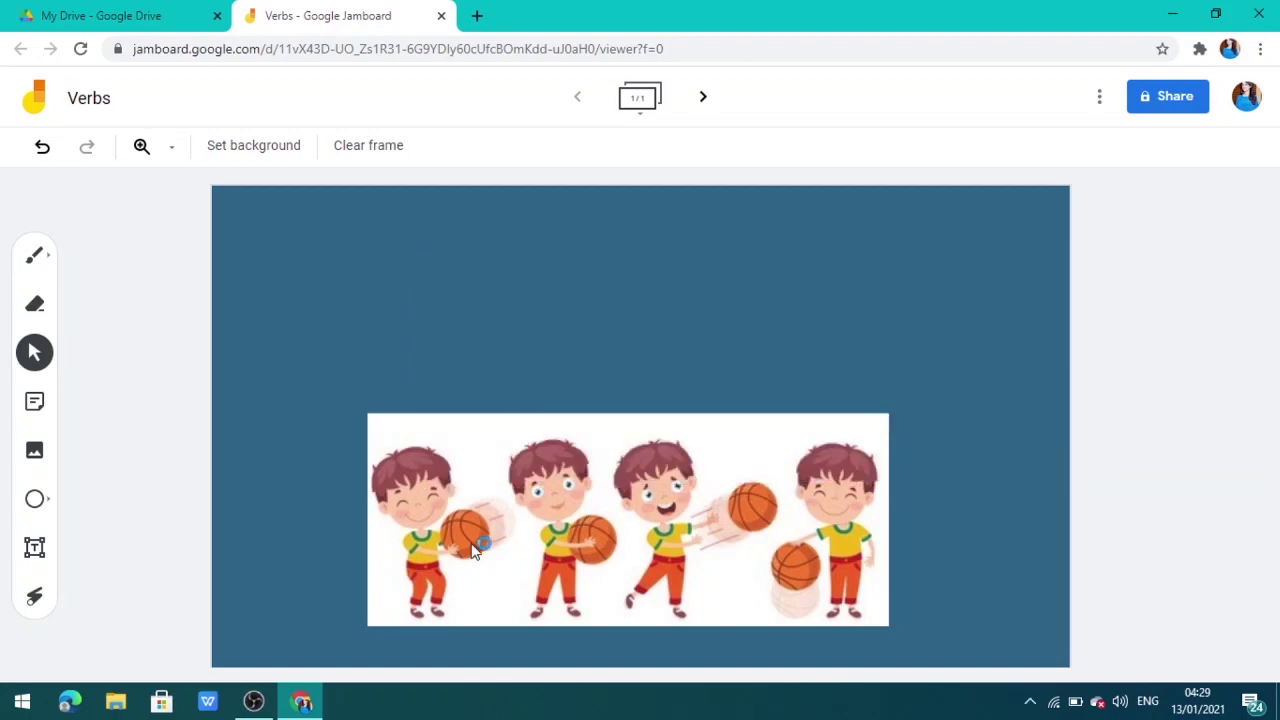
Draw a rounded rectangle banner near the top of the board and shift it slightly.
click(36, 500)
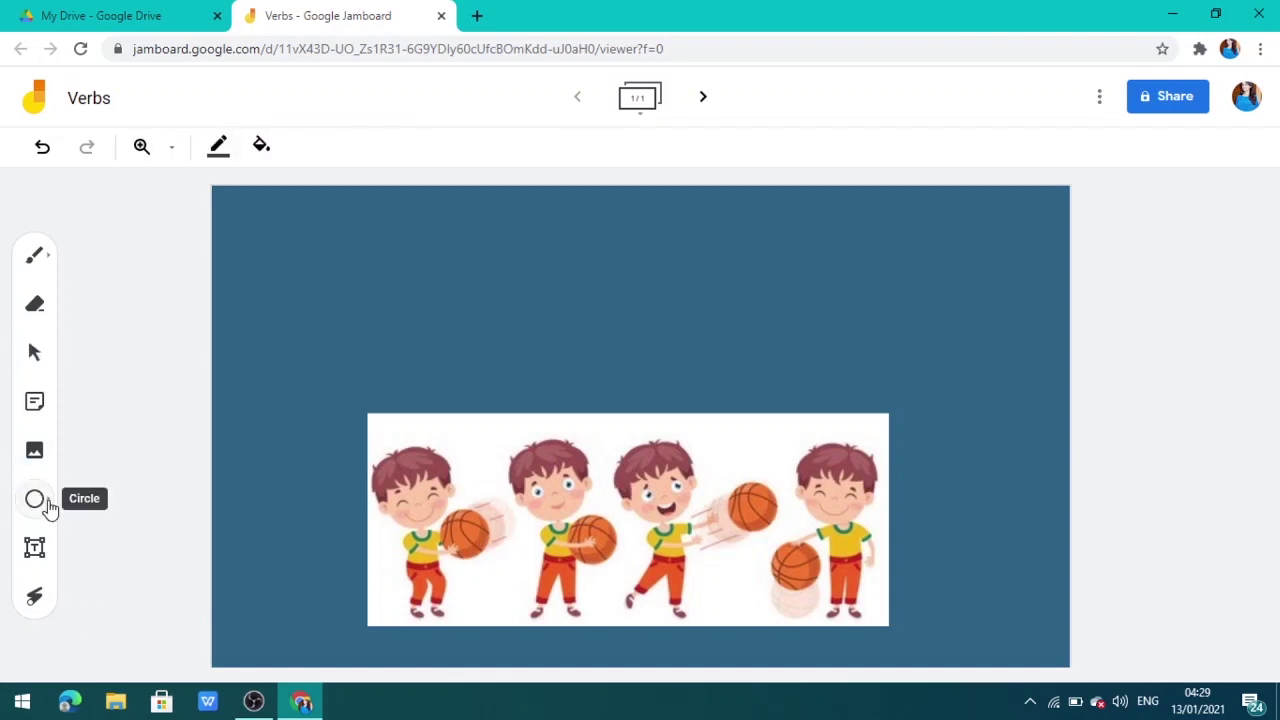
click(50, 508)
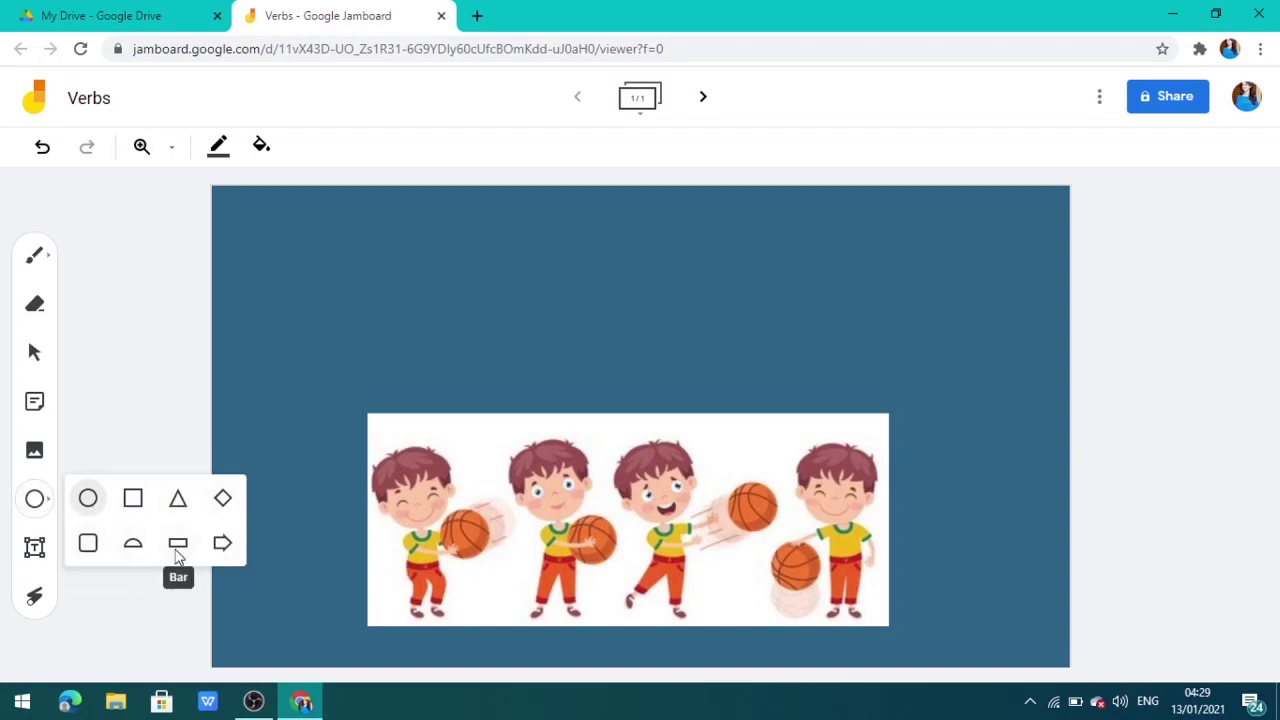
click(88, 545)
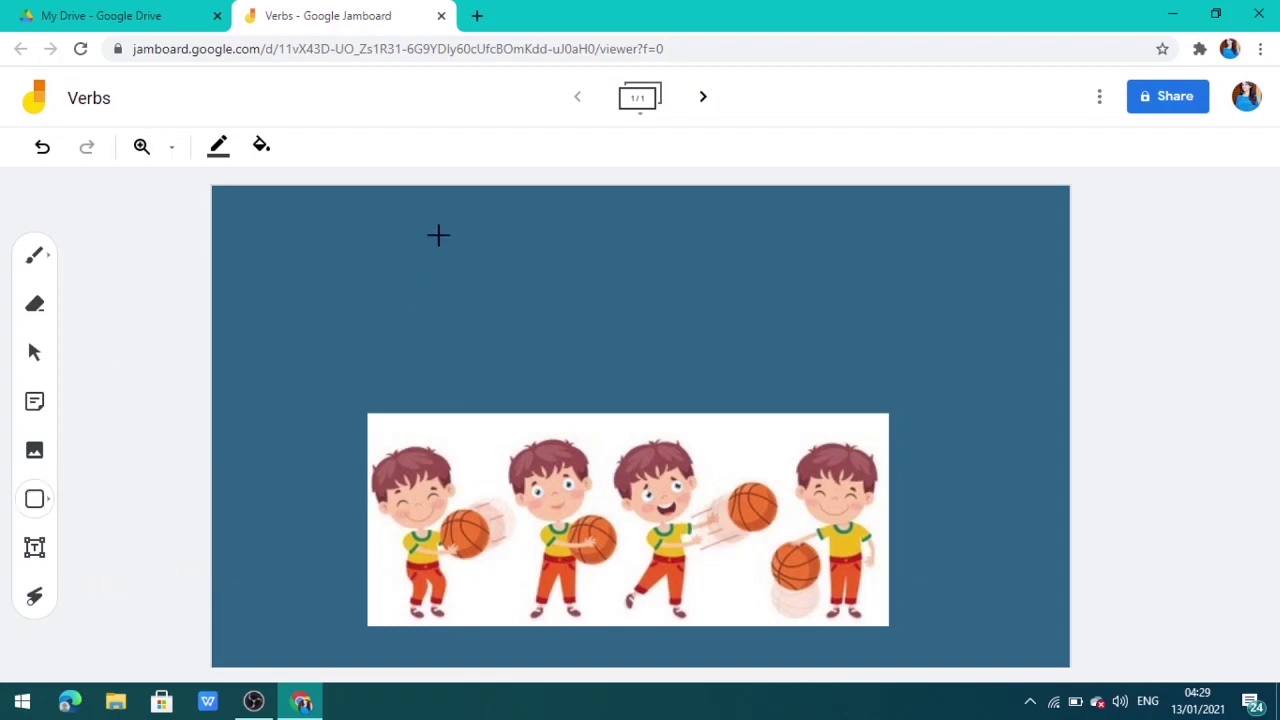
drag(438, 235, 729, 295)
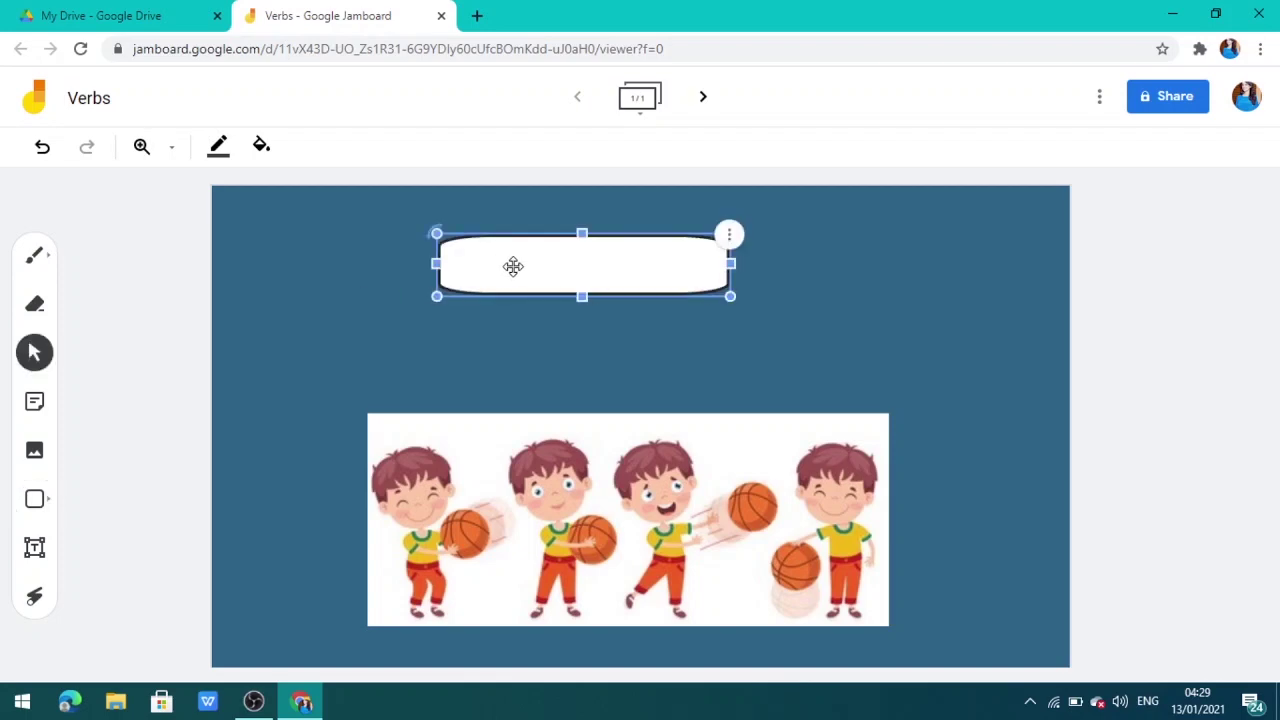
drag(513, 266, 568, 254)
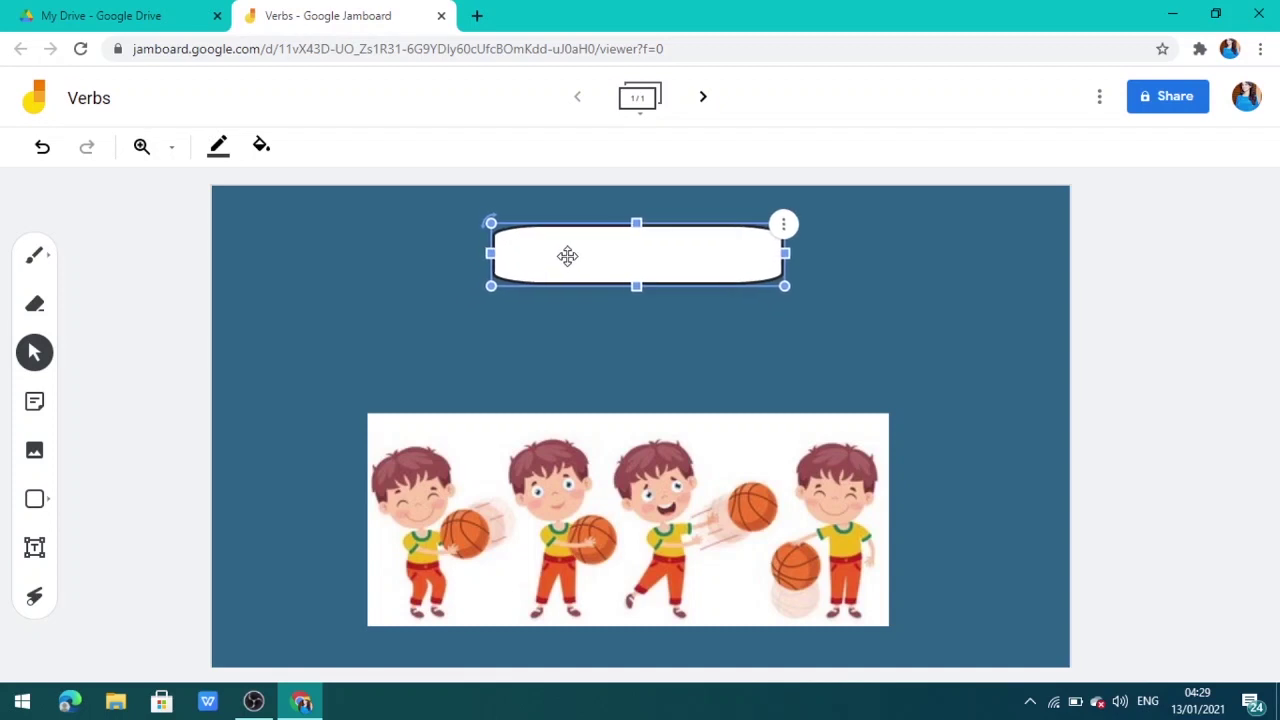
Fill the banner pink, then change it to light blue.
click(262, 150)
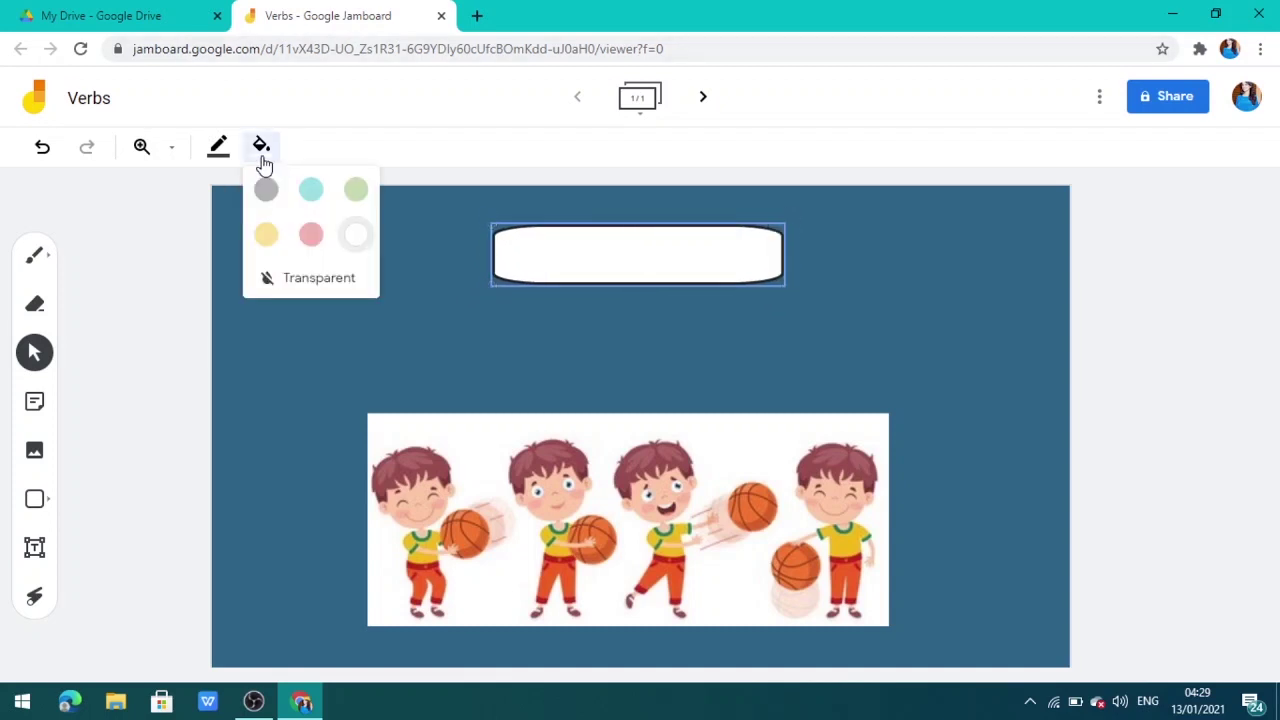
click(309, 238)
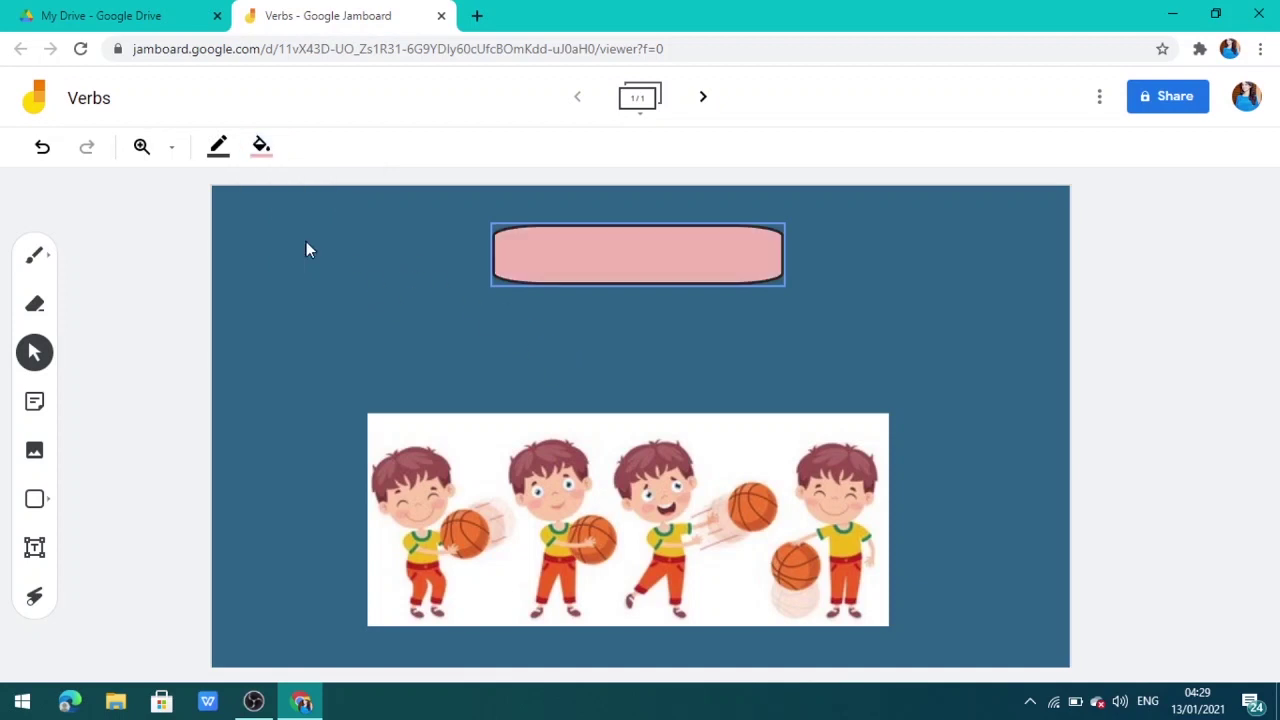
click(263, 145)
click(310, 190)
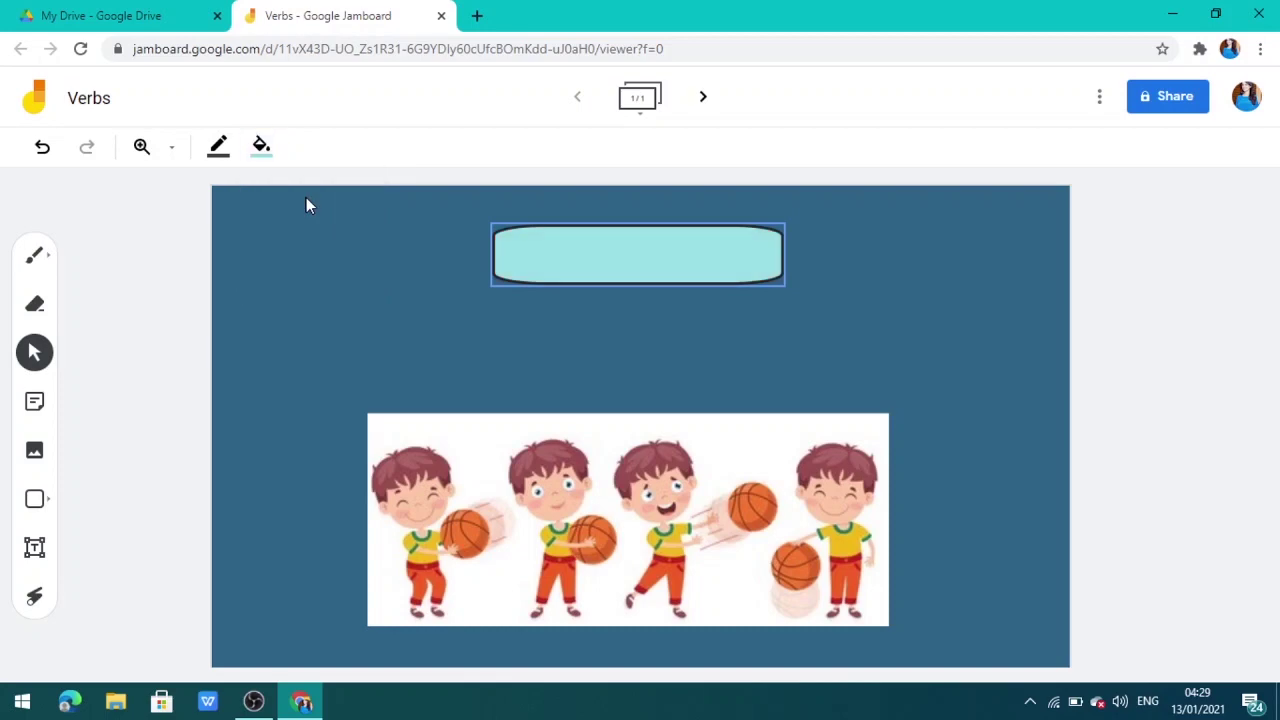
click(560, 346)
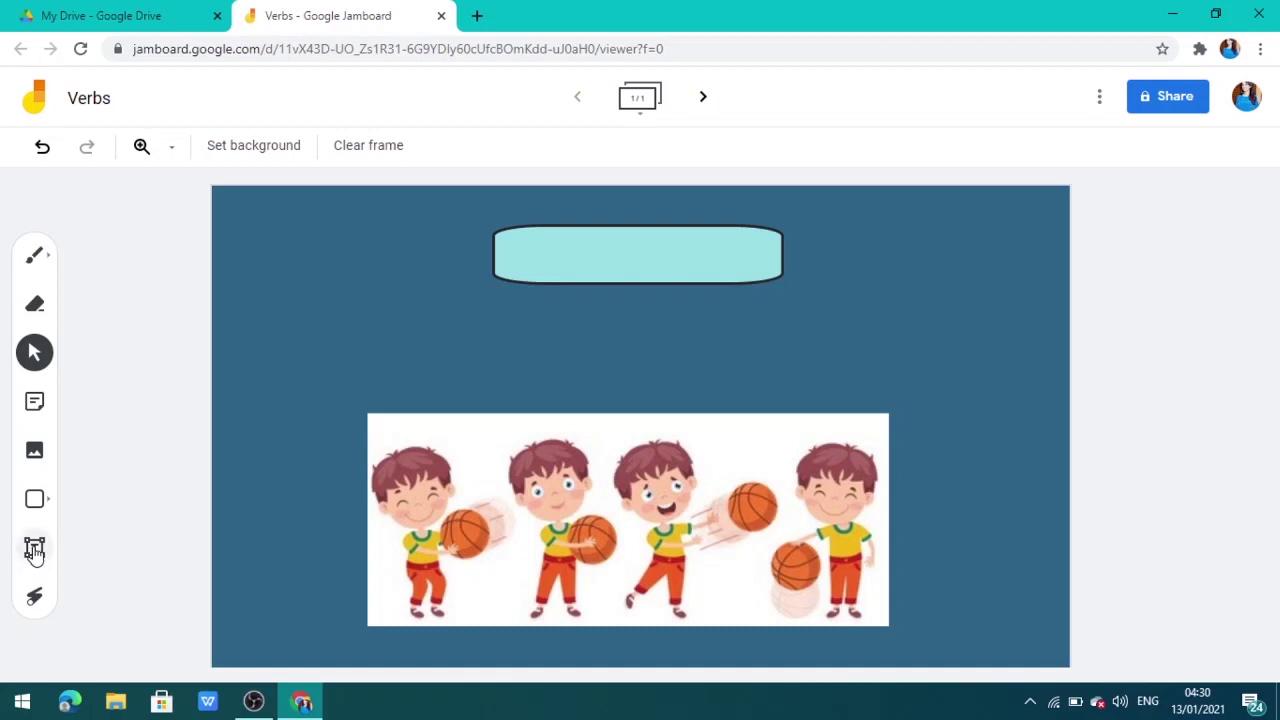
Add a 'Find Verbs' text box inside the banner in Display size.
click(34, 550)
click(540, 258)
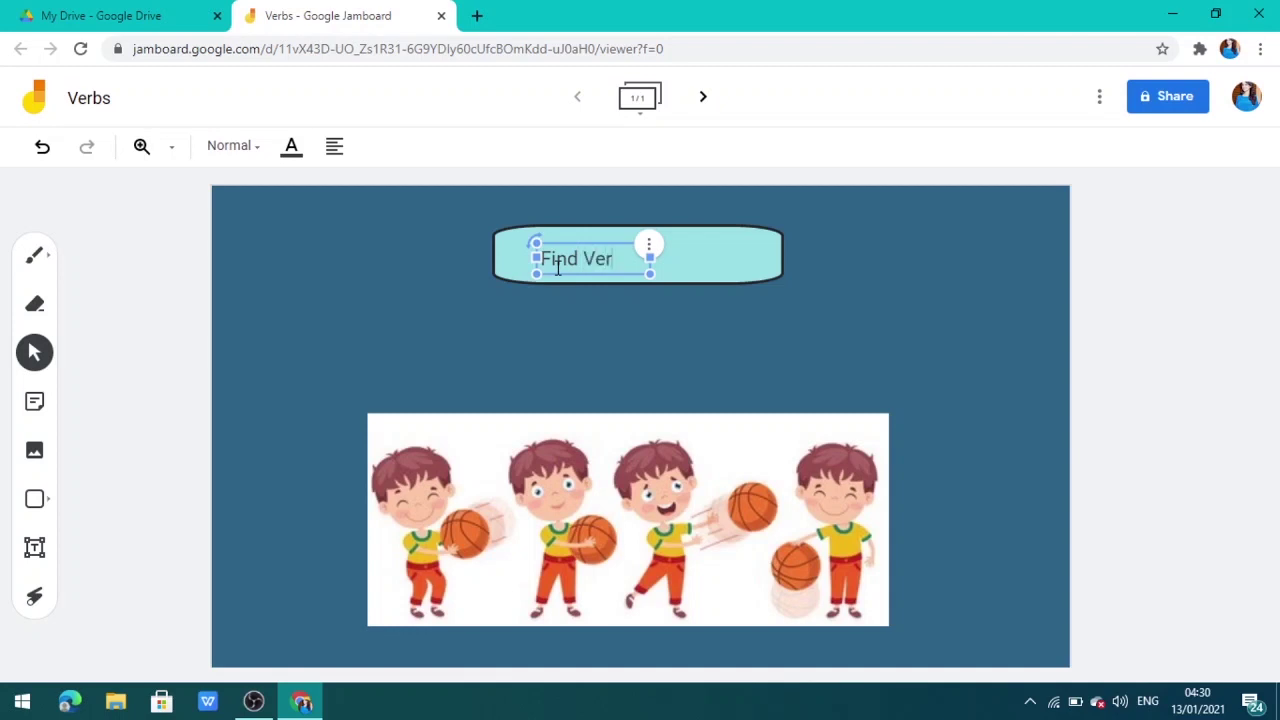
text(s)
click(244, 145)
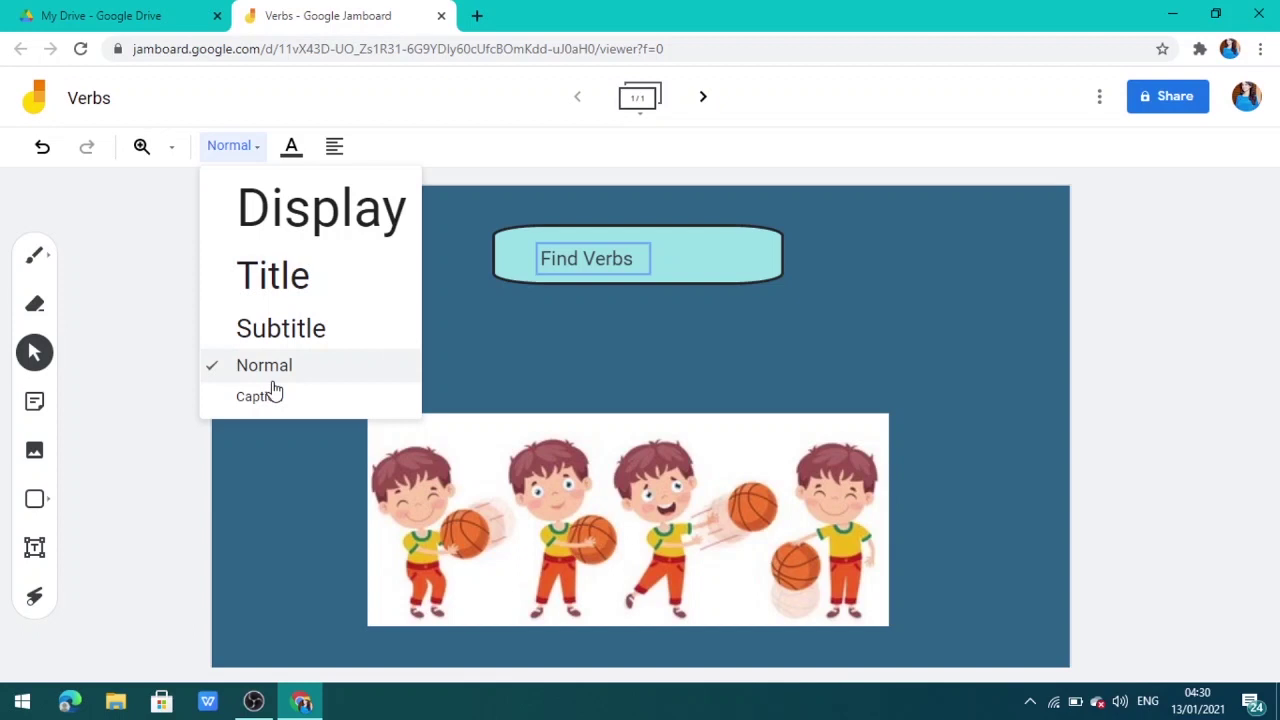
click(318, 213)
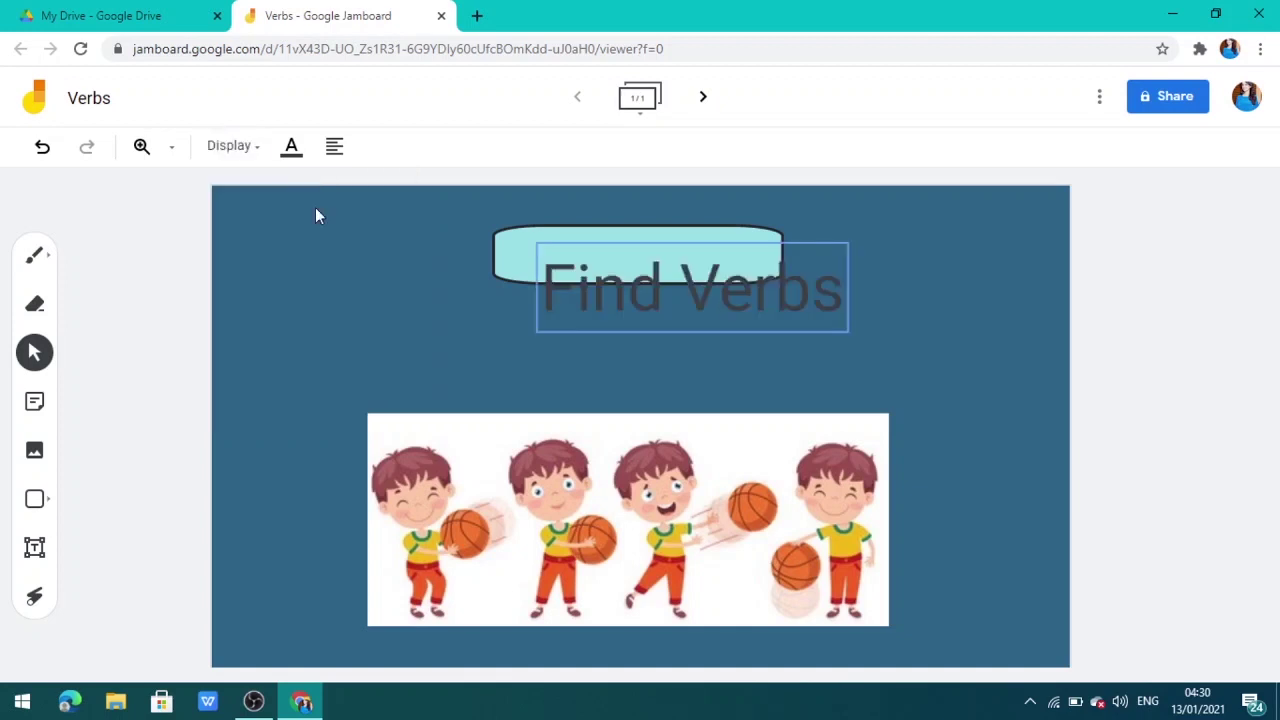
Move the heading up onto the banner and try Title, then Subtitle size.
click(758, 280)
drag(703, 250, 652, 215)
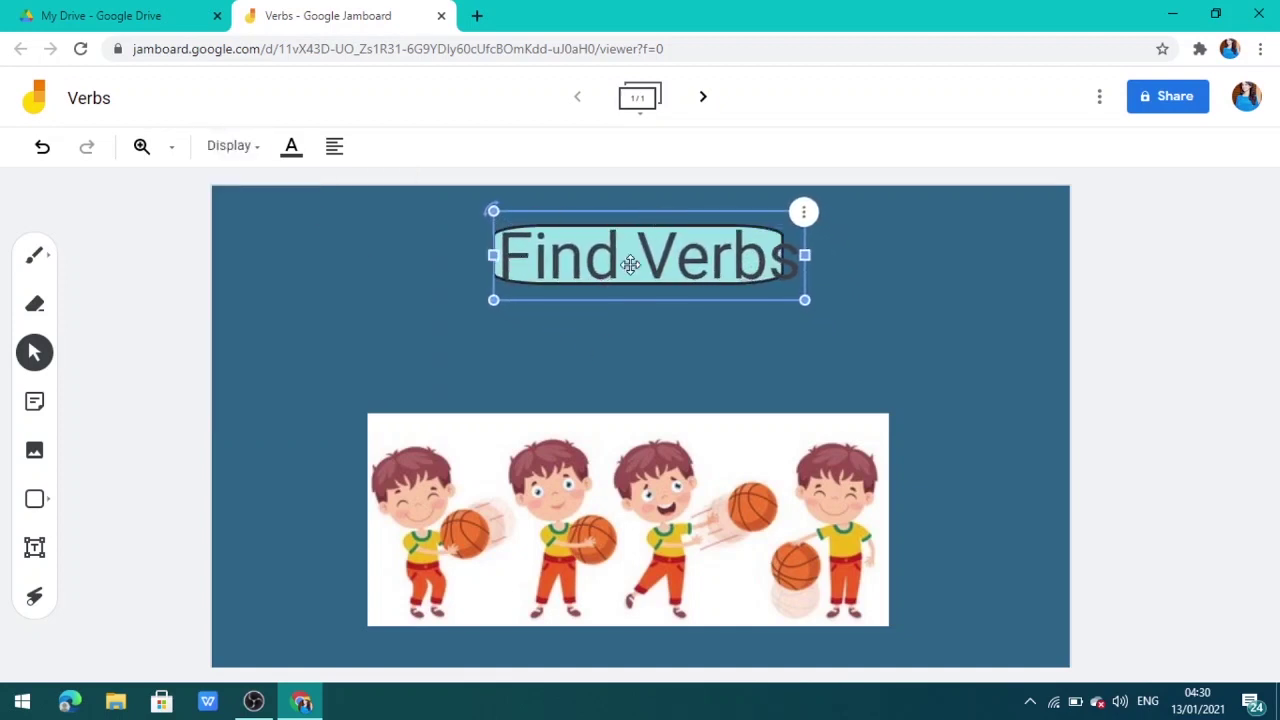
click(246, 147)
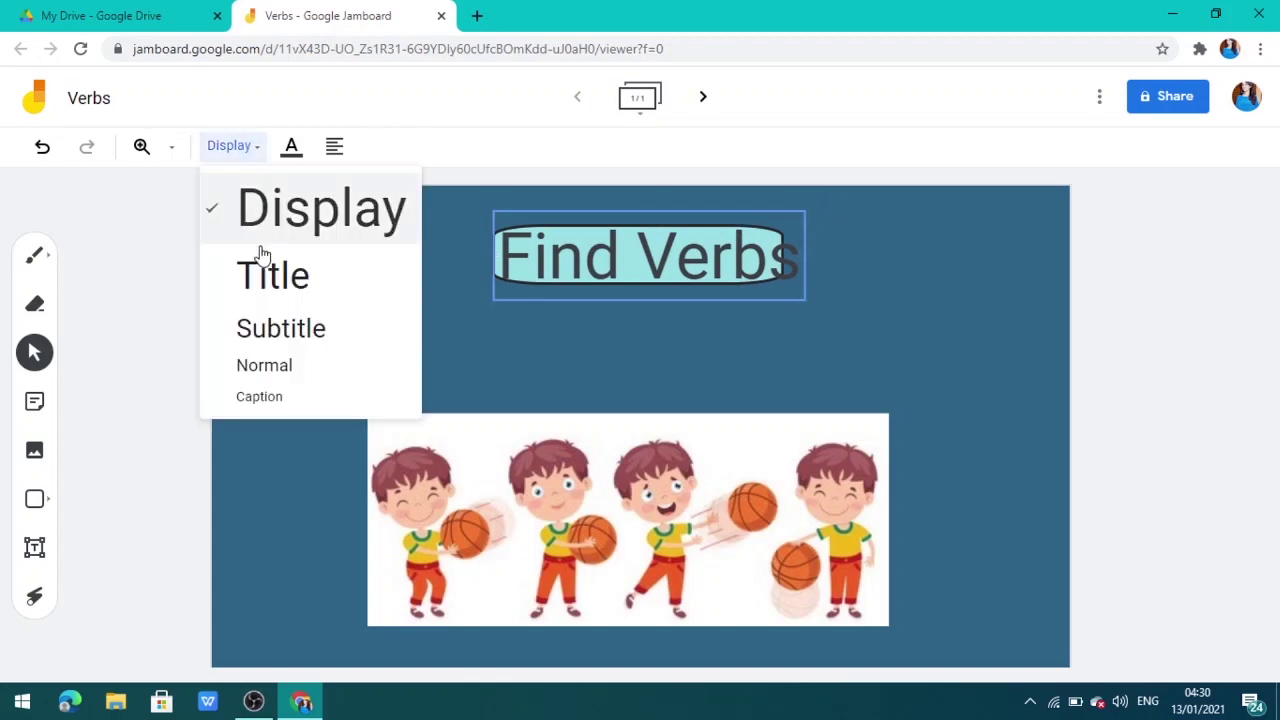
click(271, 275)
click(210, 145)
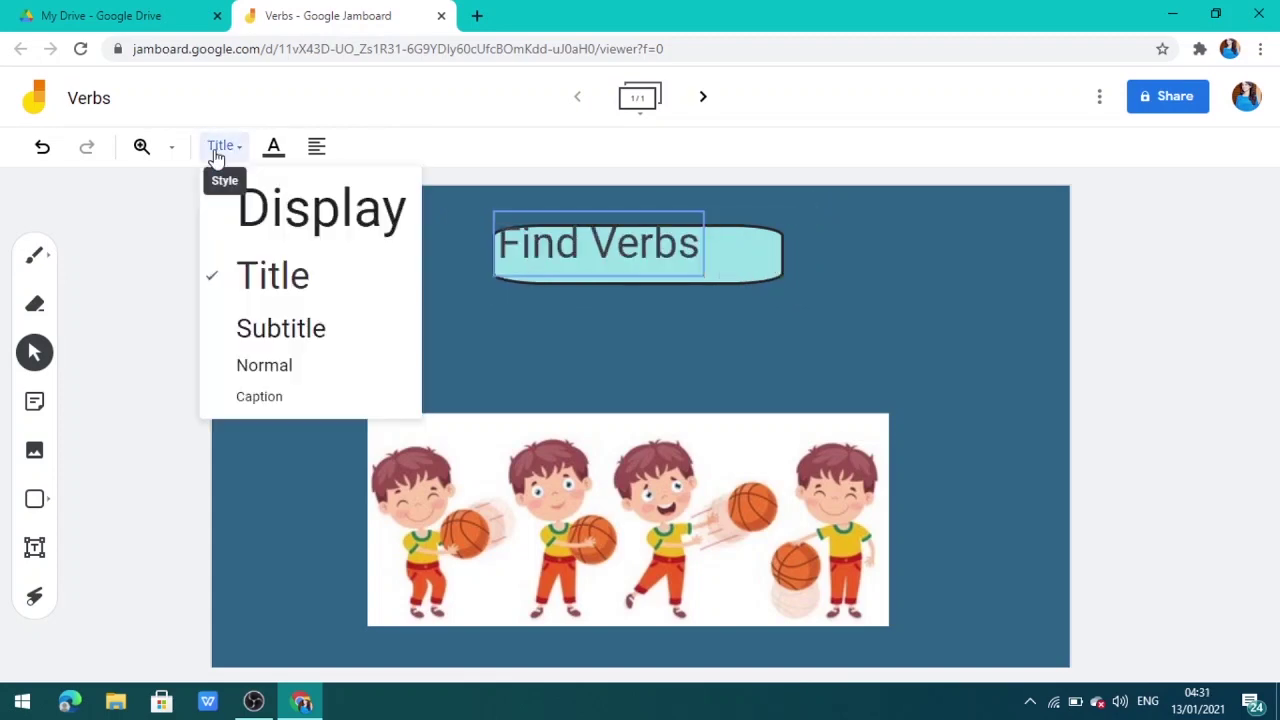
click(254, 327)
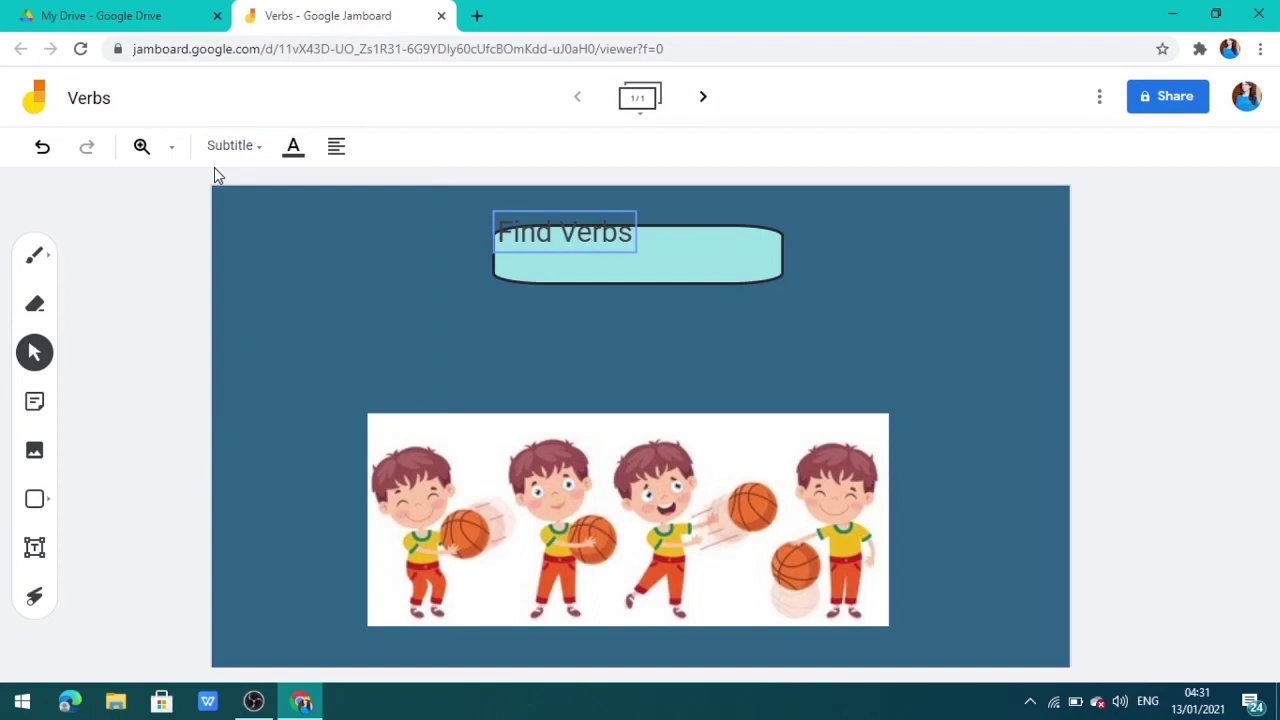
drag(585, 235, 634, 262)
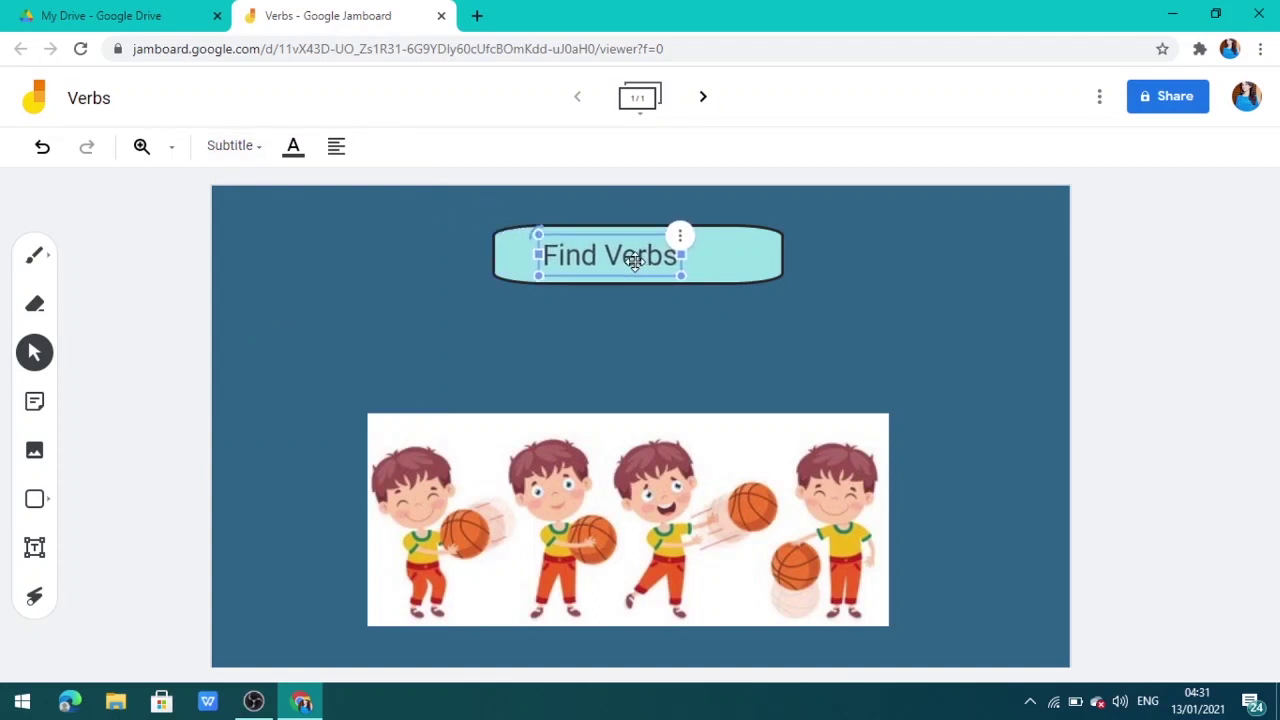
Settle the heading on Title size after trying Normal and Caption, centred in the banner.
click(238, 150)
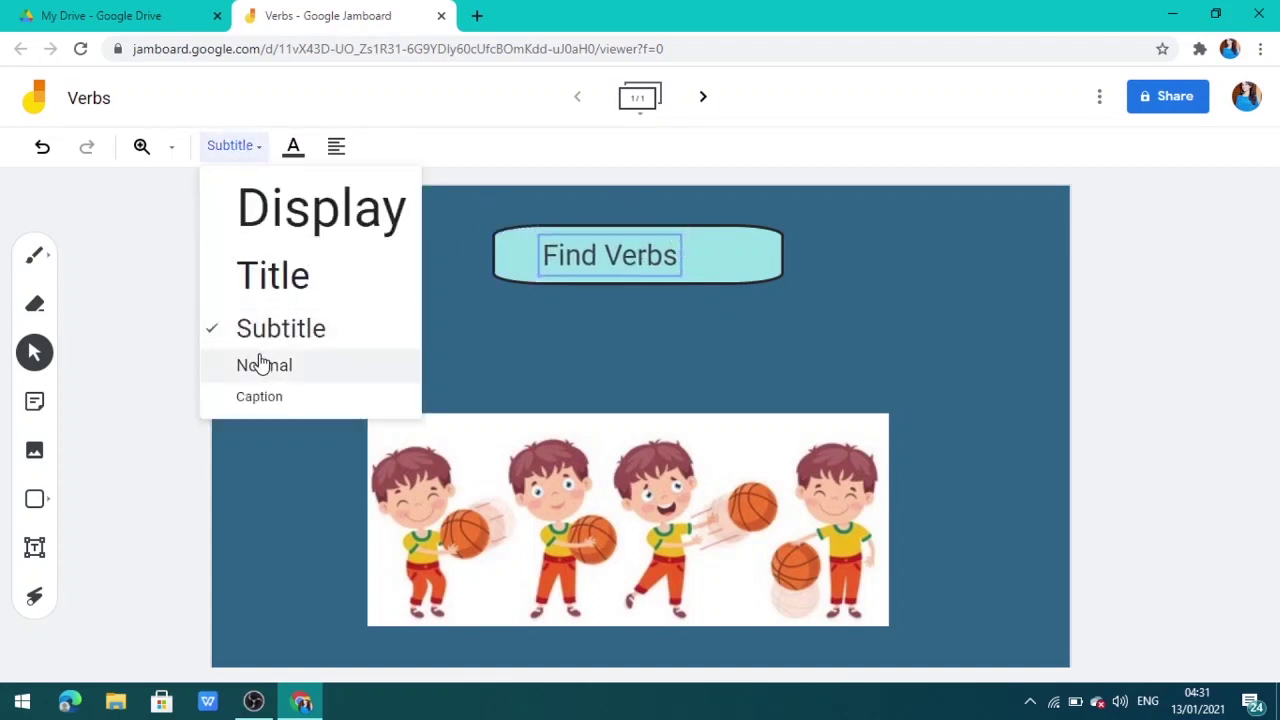
click(259, 363)
click(220, 145)
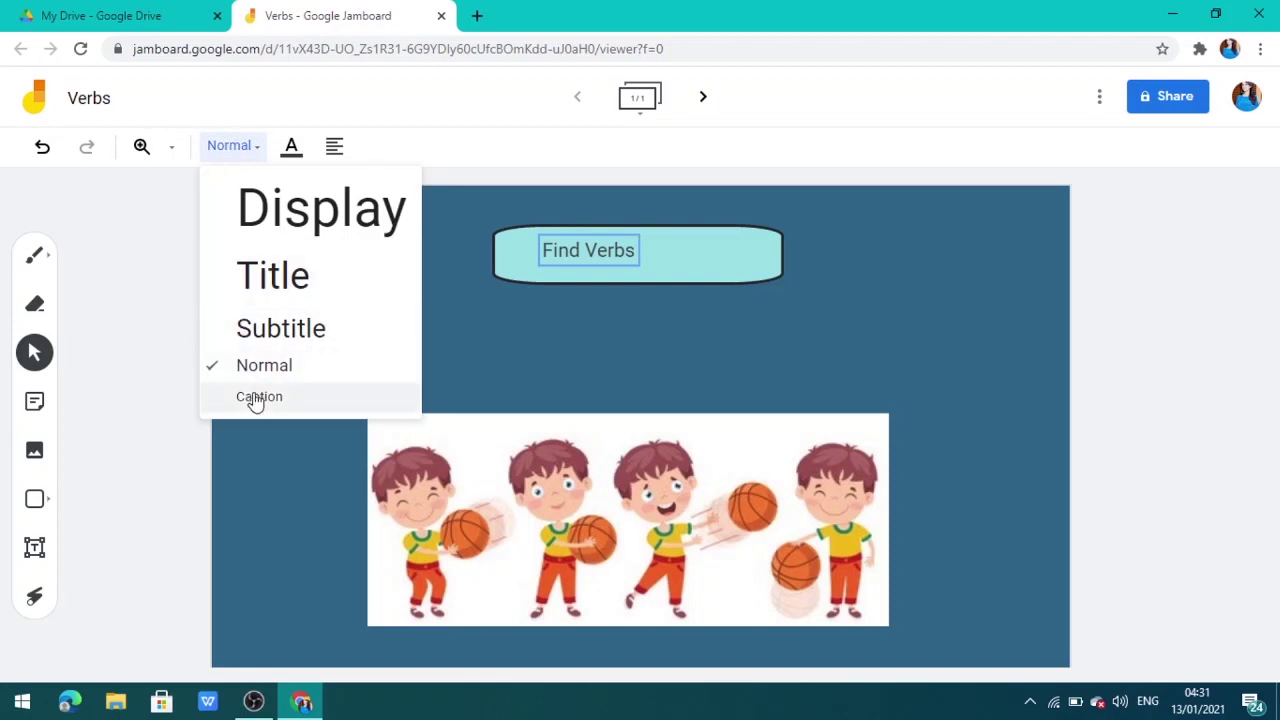
click(256, 398)
click(235, 146)
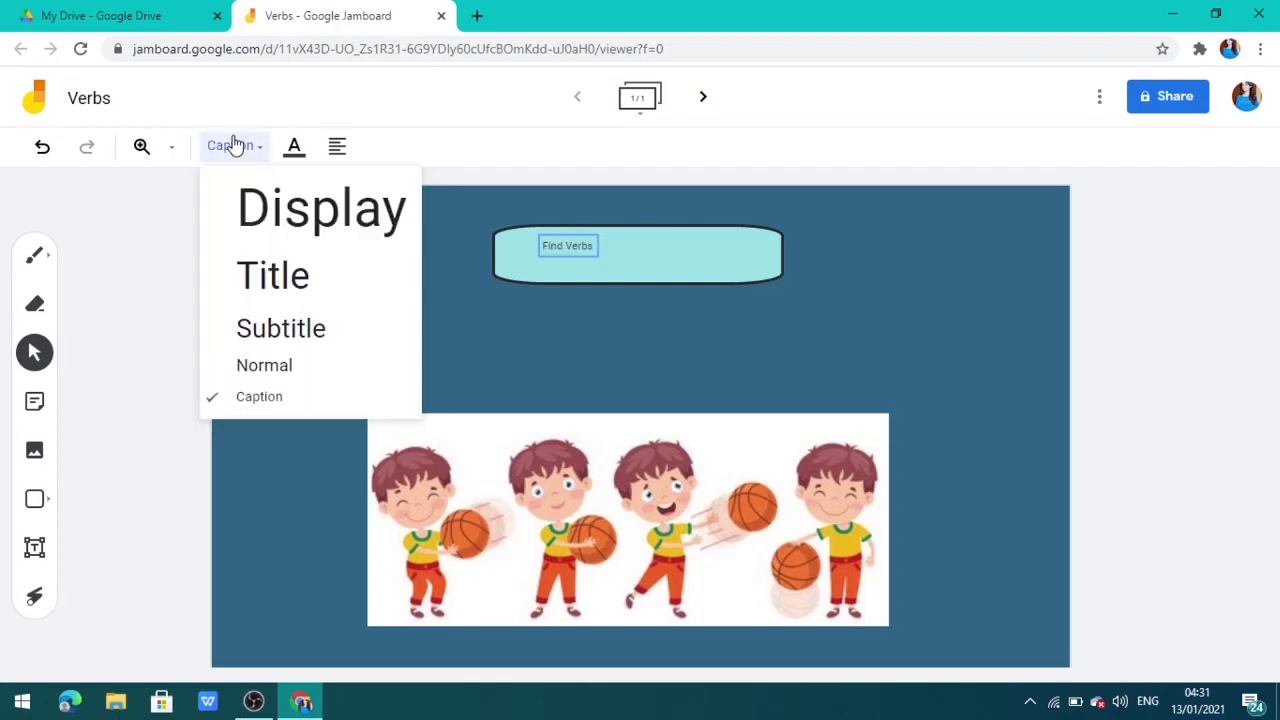
click(274, 288)
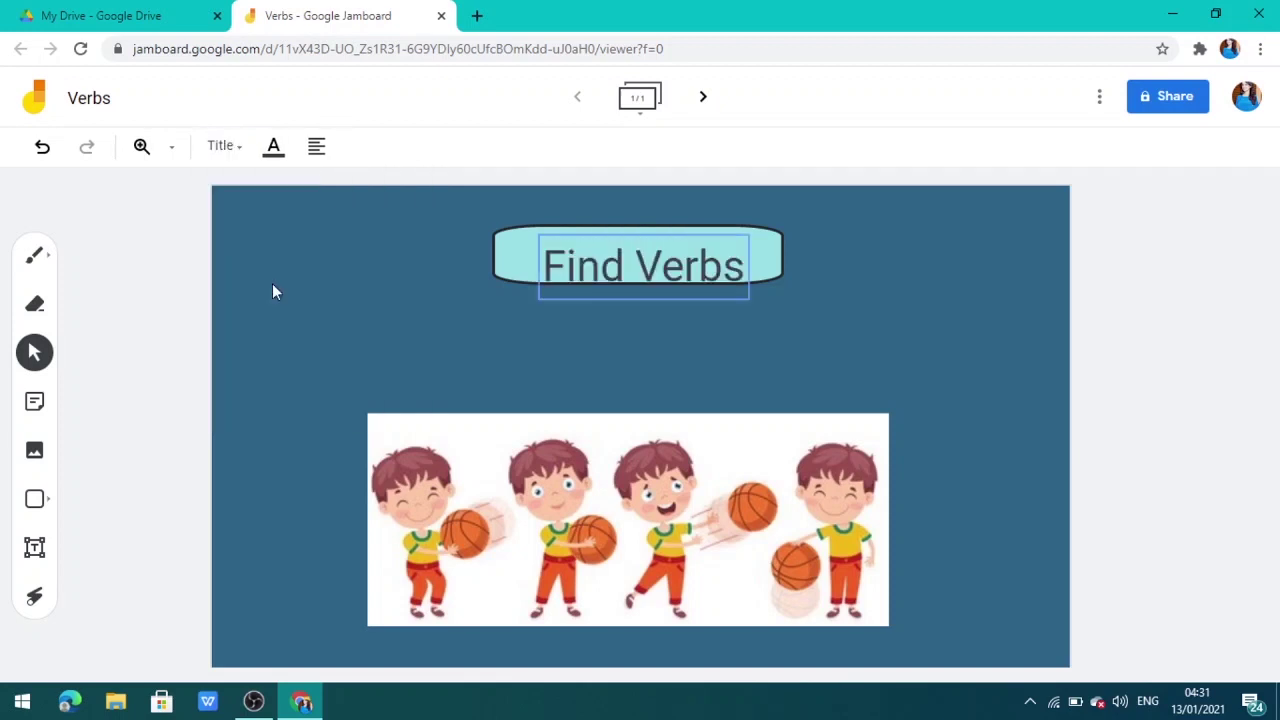
click(606, 292)
drag(626, 249, 534, 257)
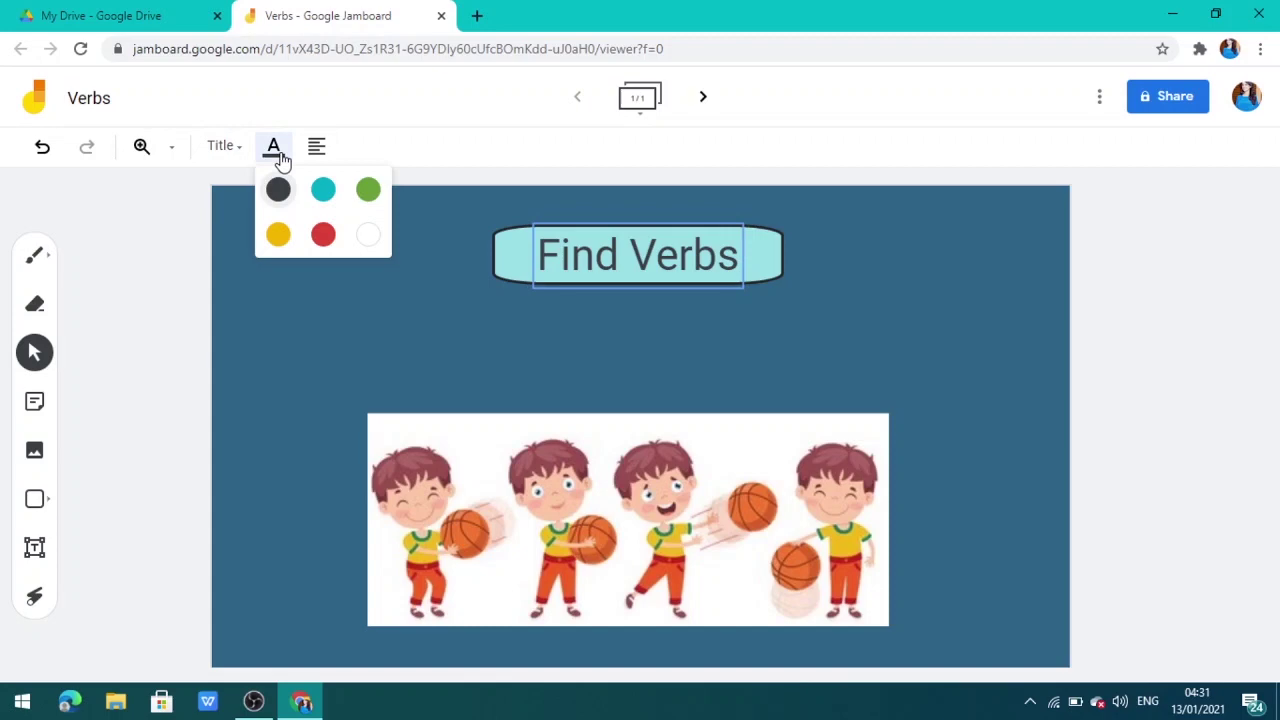
Colour the heading text red, then white.
click(323, 234)
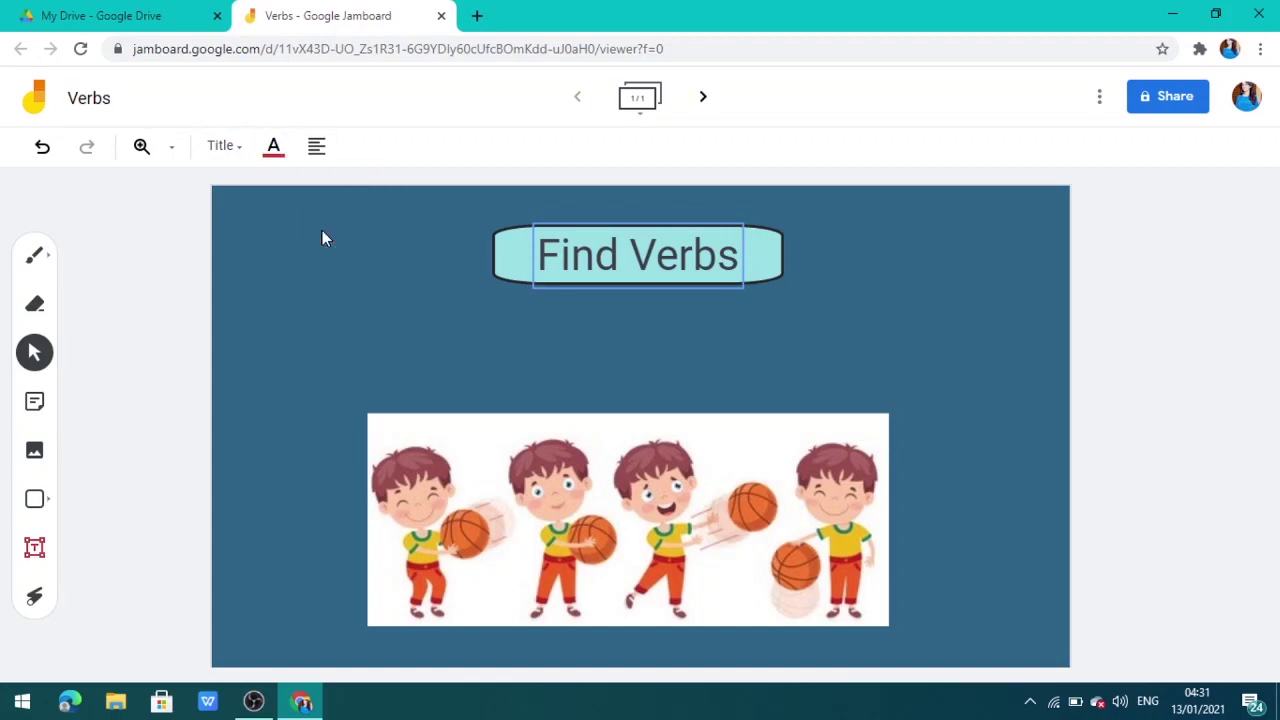
click(276, 147)
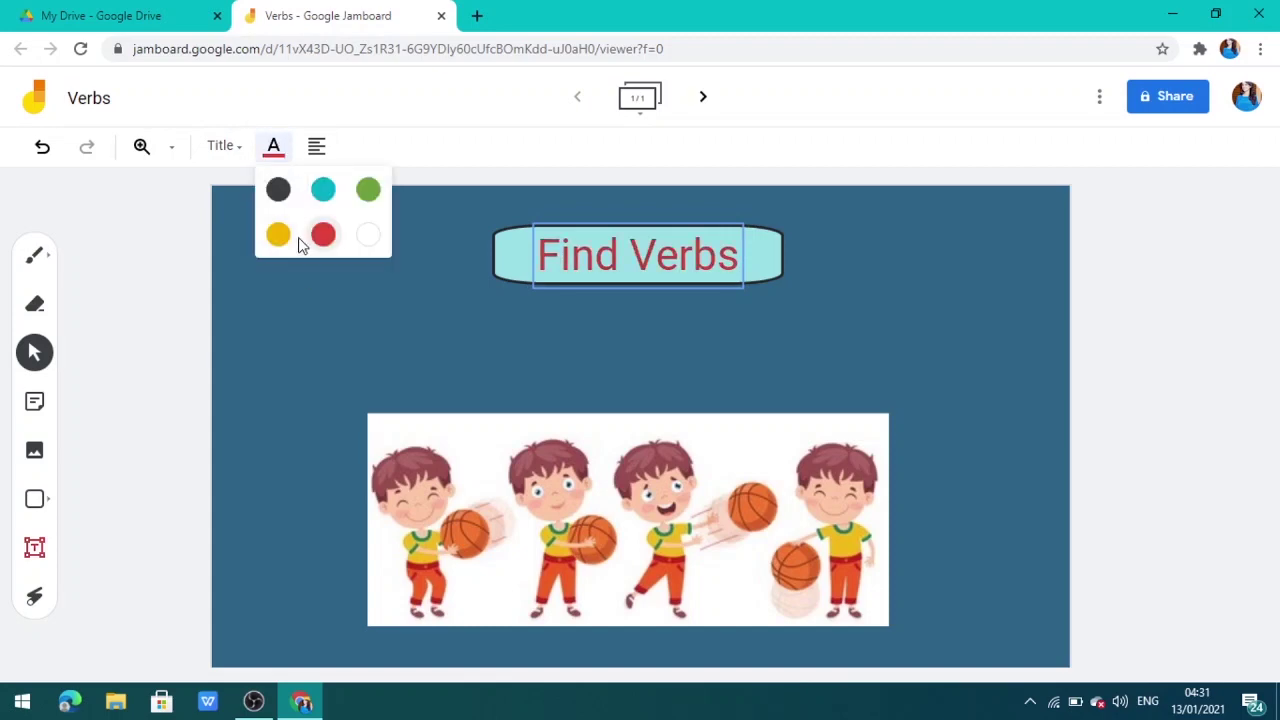
click(369, 236)
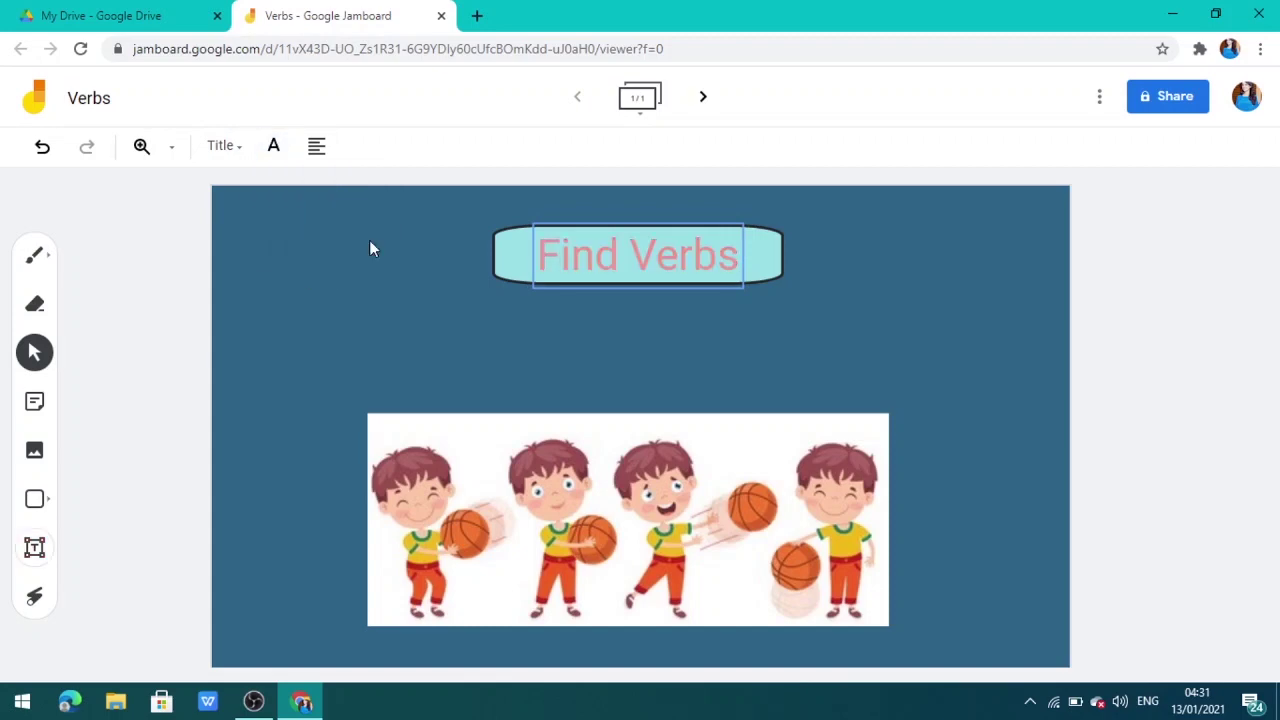
Fill the banner shape white after trying pink and green.
click(506, 267)
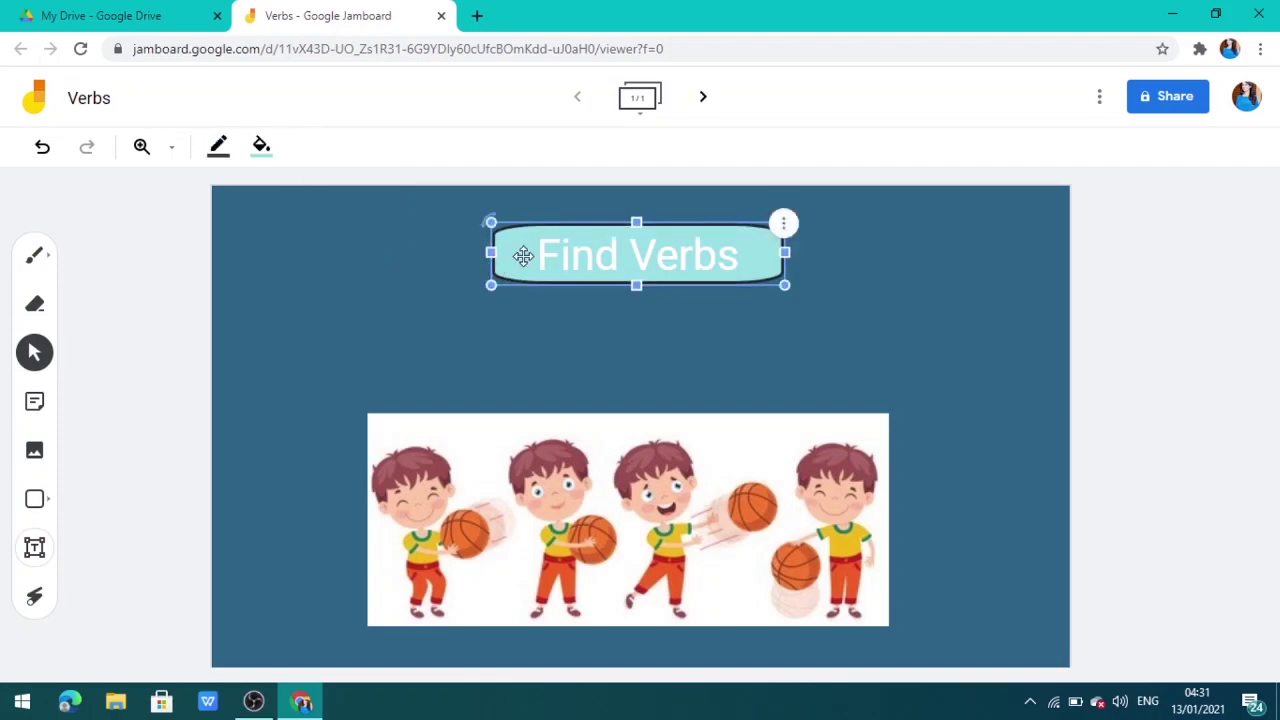
click(264, 147)
click(309, 234)
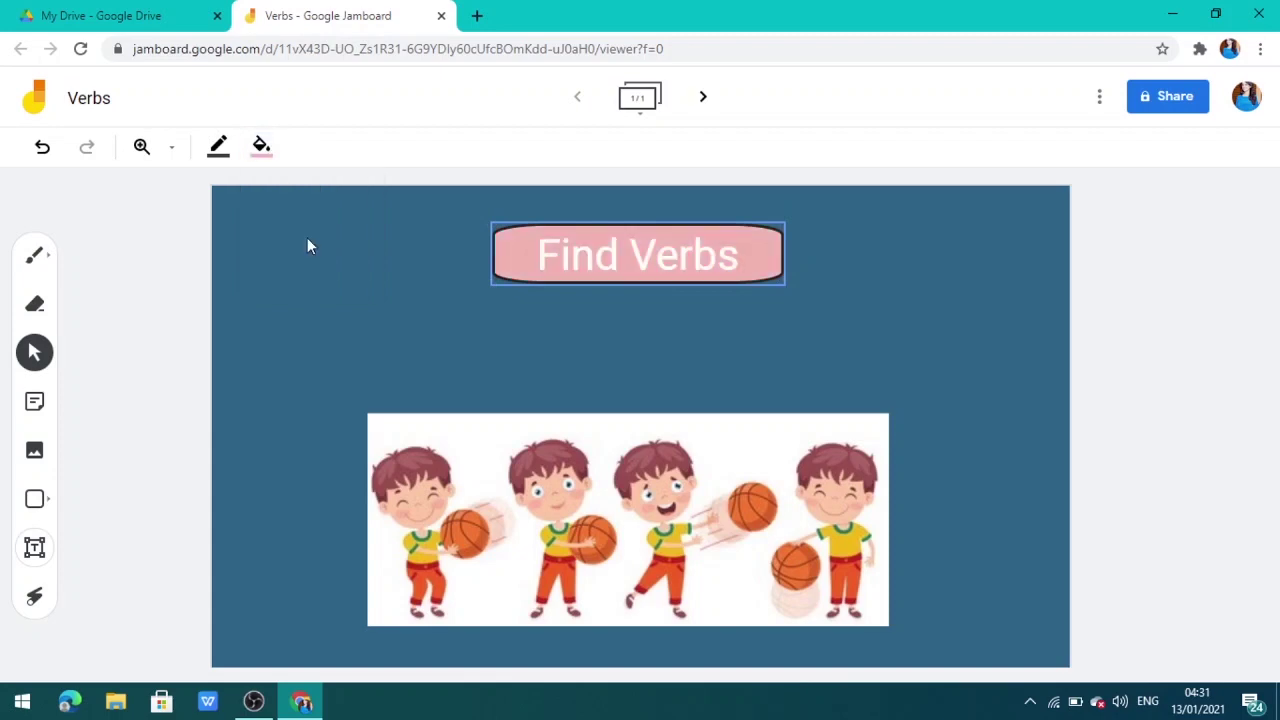
click(261, 146)
click(356, 189)
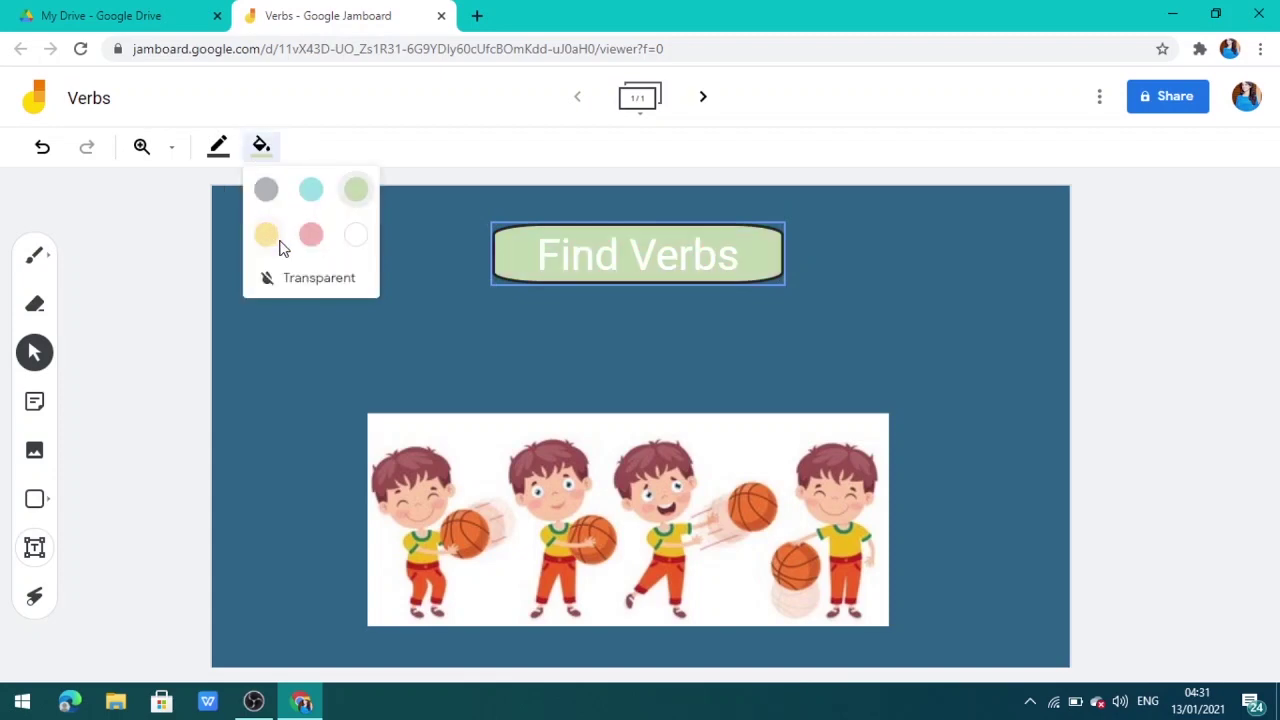
click(357, 237)
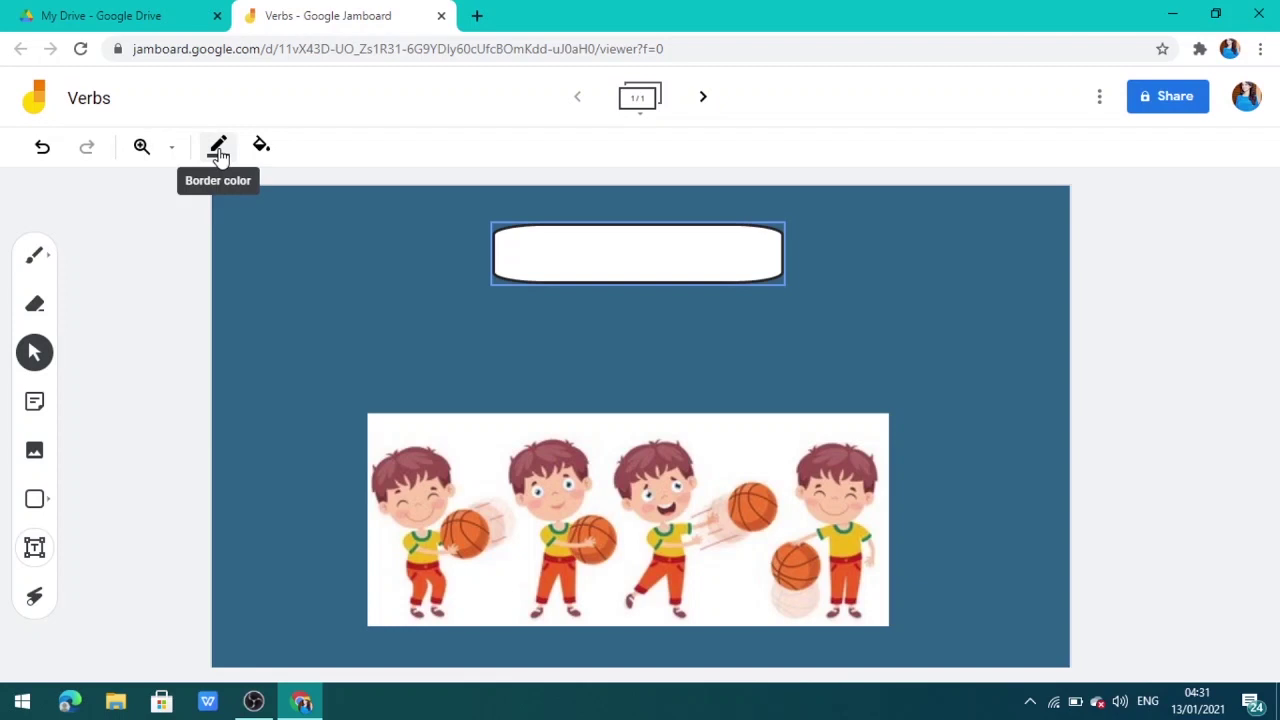
Make the Find Verbs title text black.
click(686, 255)
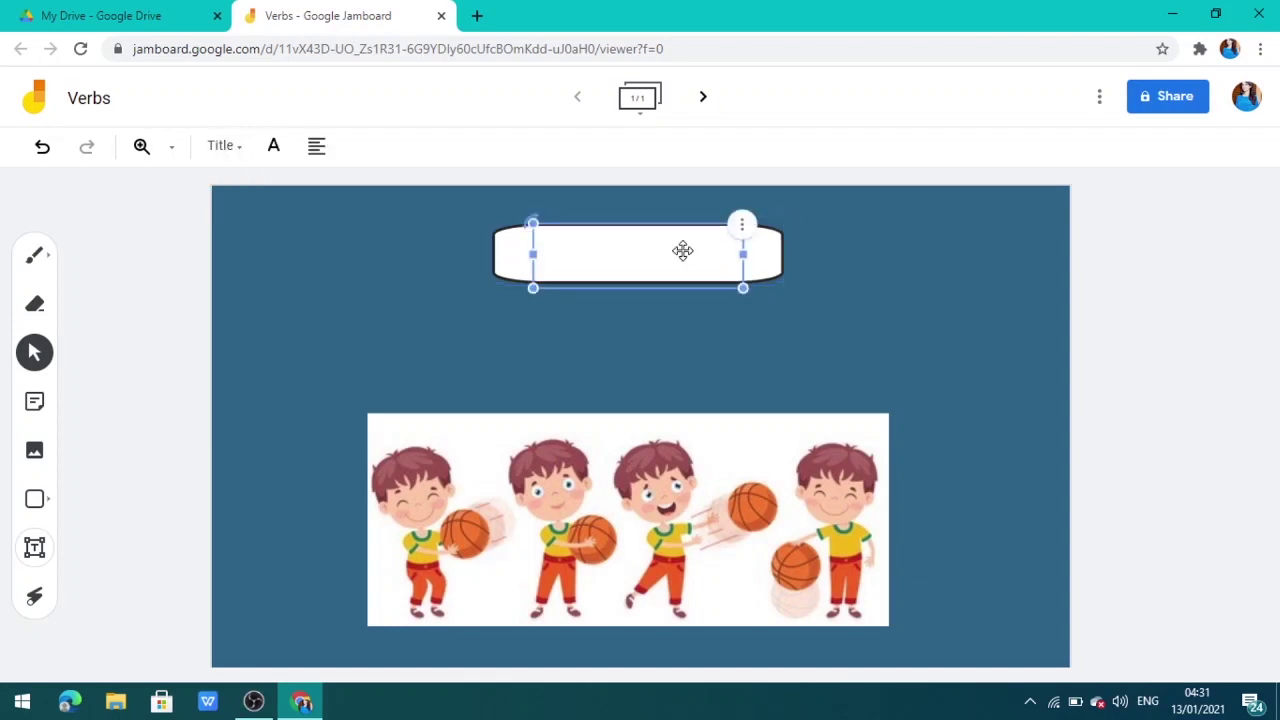
click(272, 152)
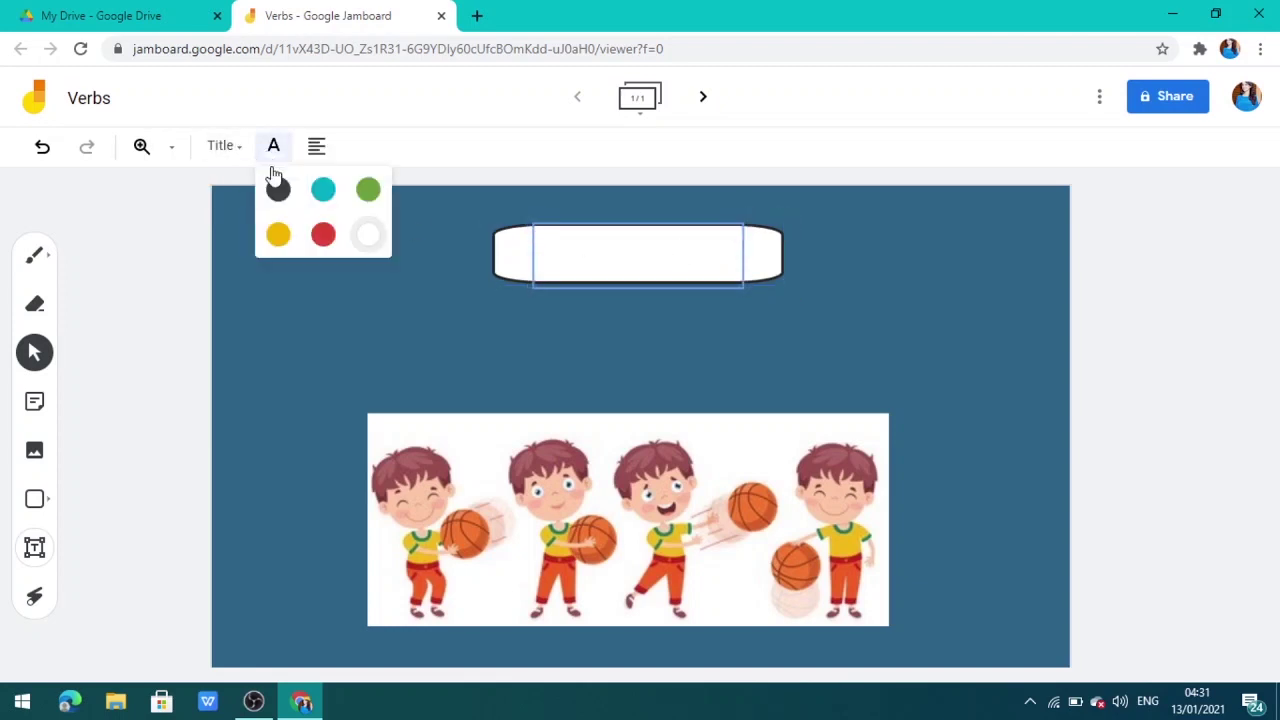
click(277, 187)
click(381, 322)
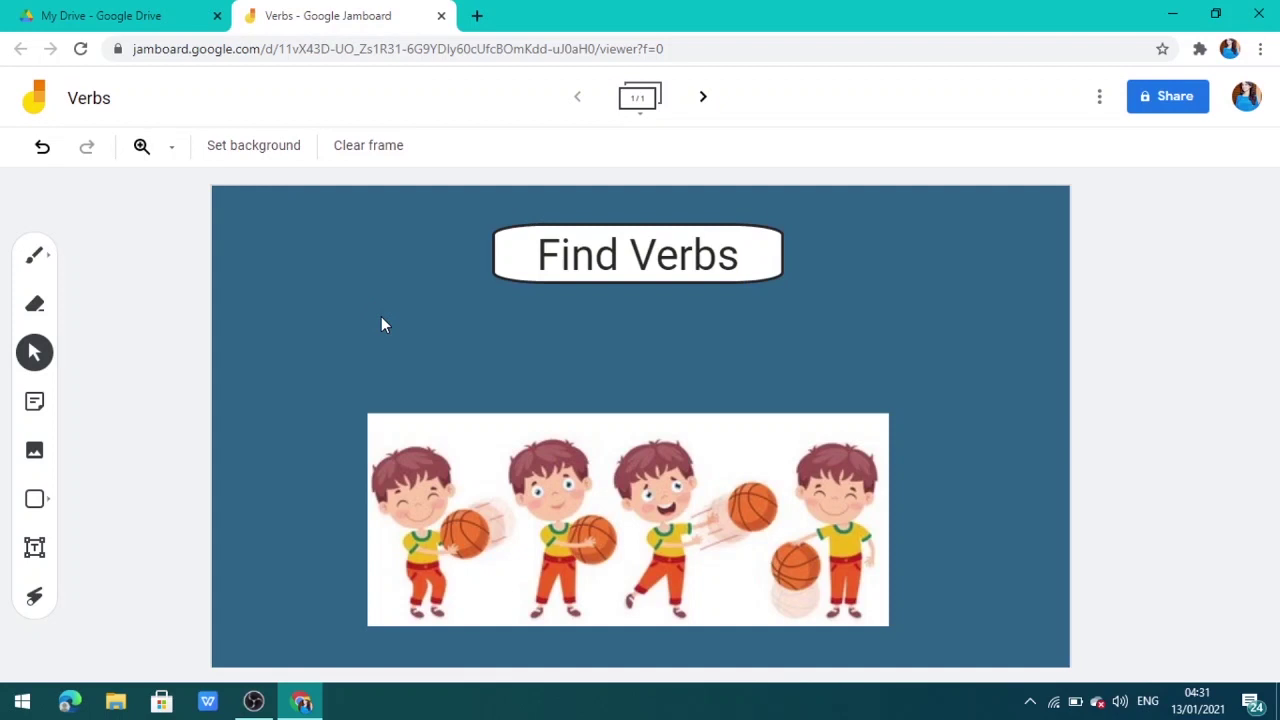
Add an orange sticky note reading 'Catch'.
click(34, 408)
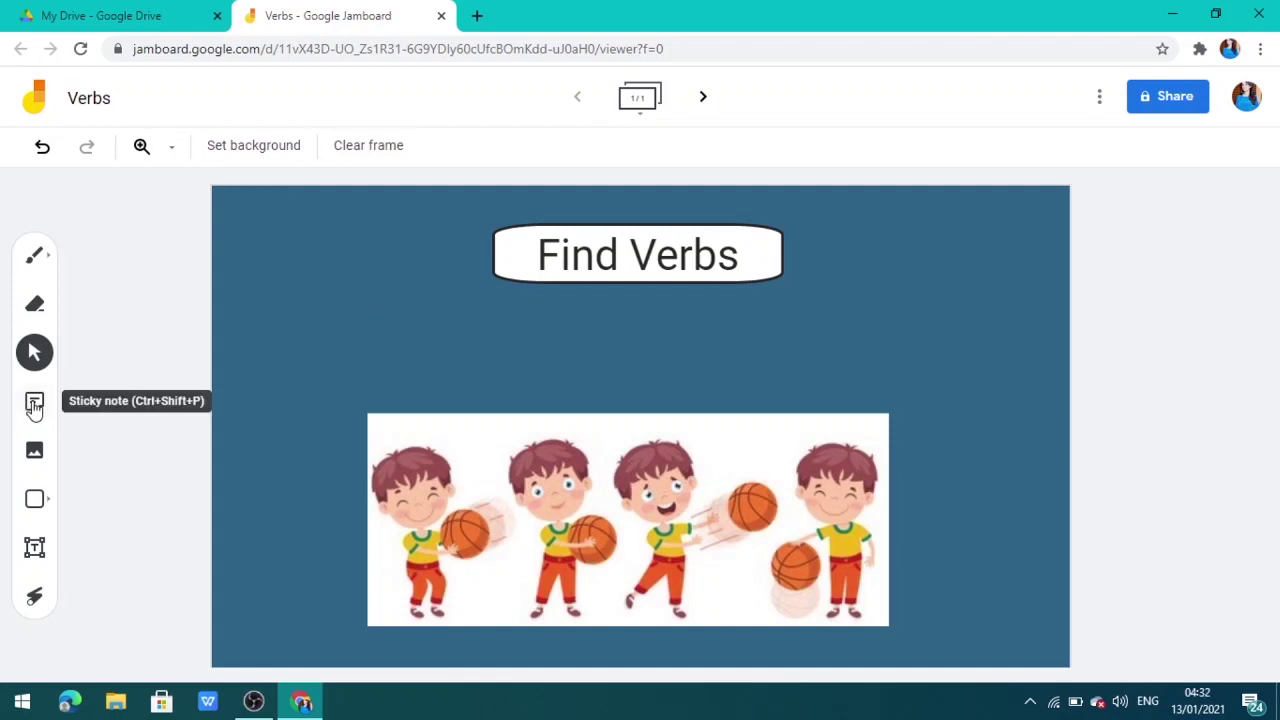
click(34, 406)
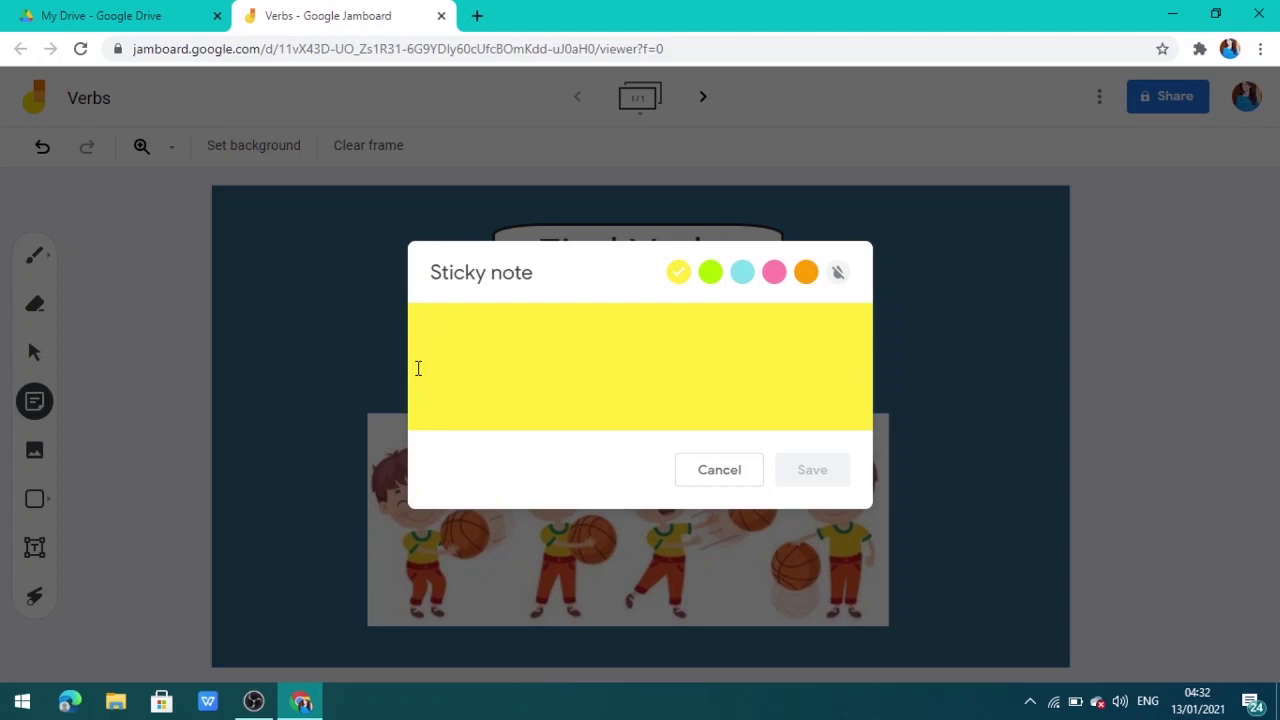
text(C)
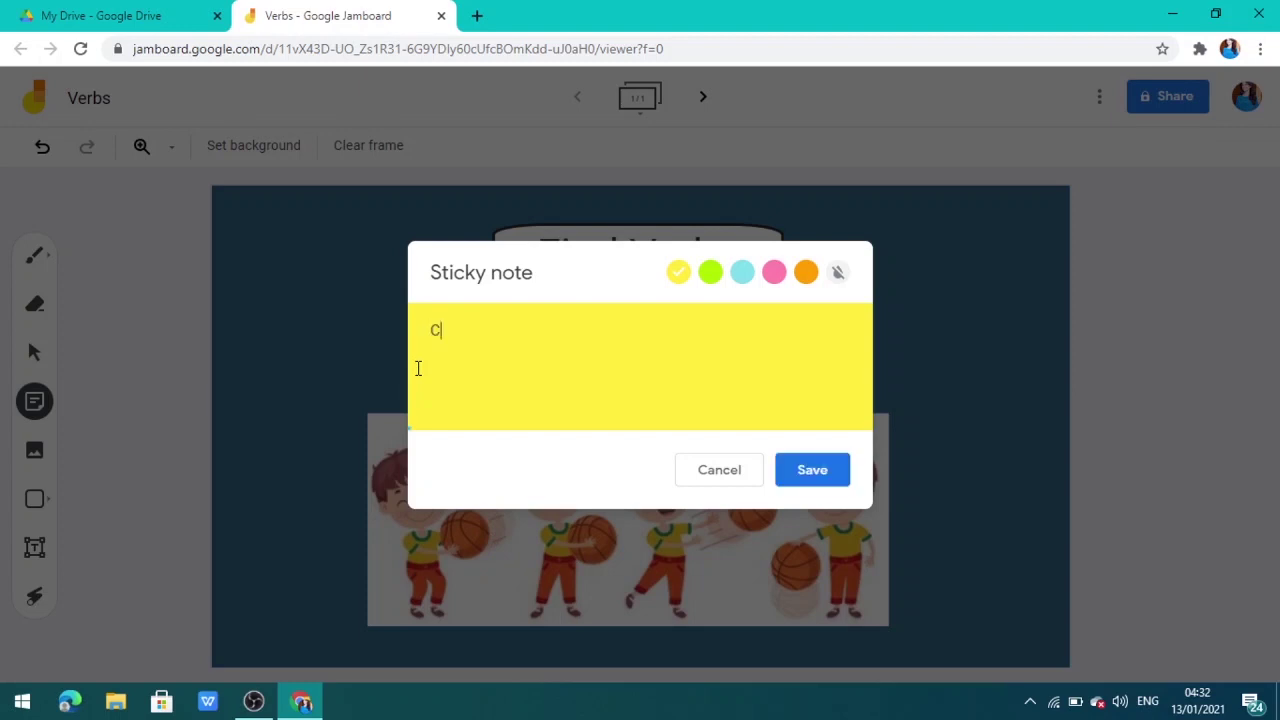
text(atch)
click(802, 276)
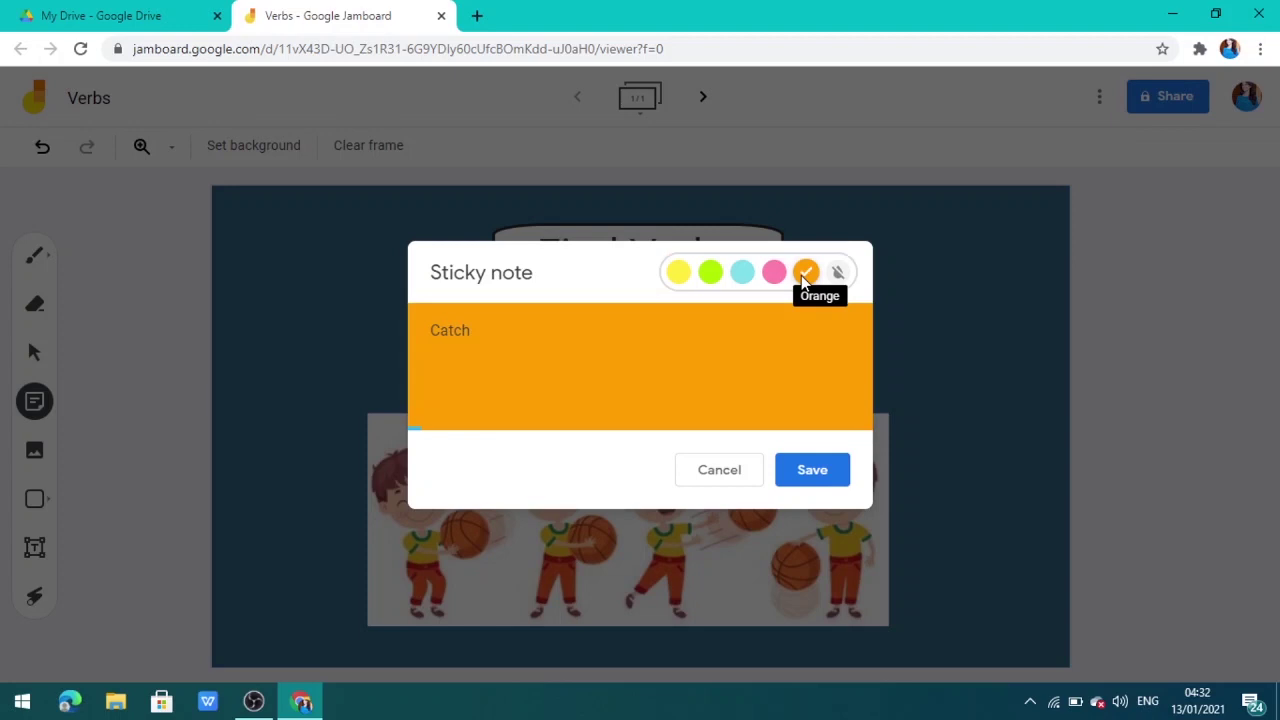
click(836, 474)
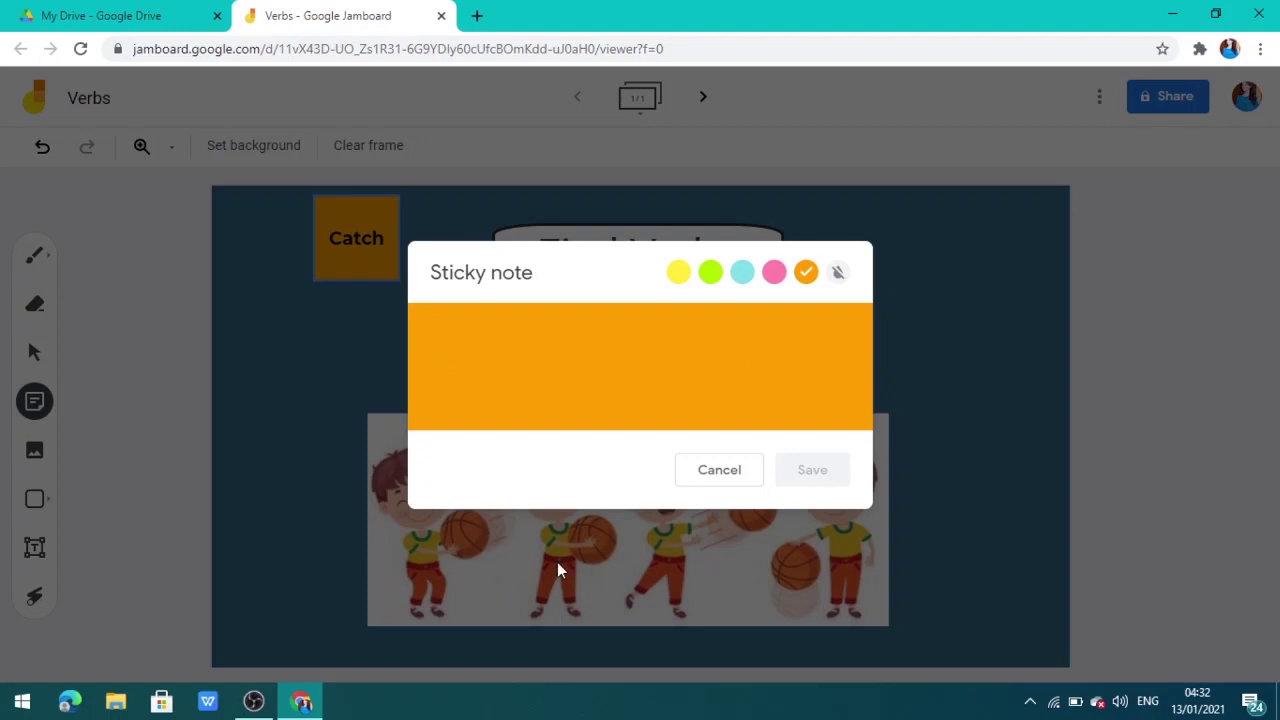
Add a light-blue sticky note reading 'Hold'.
text(Hol)
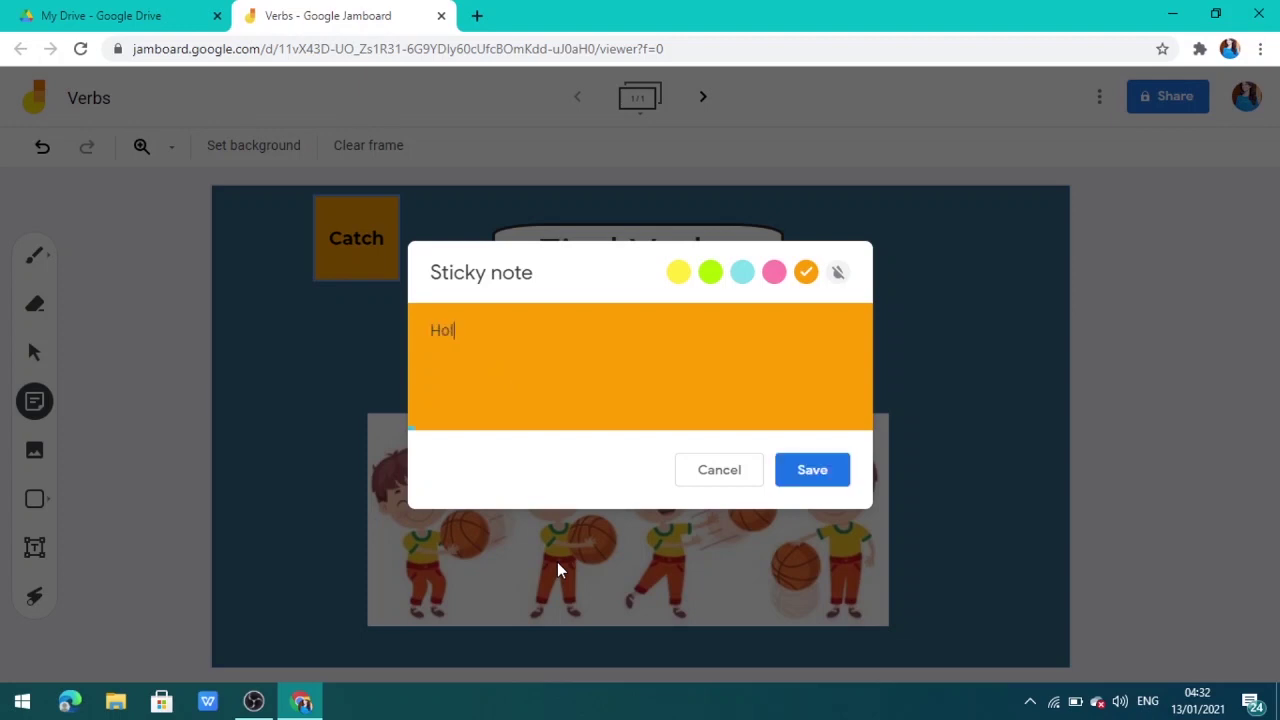
text(d)
click(718, 274)
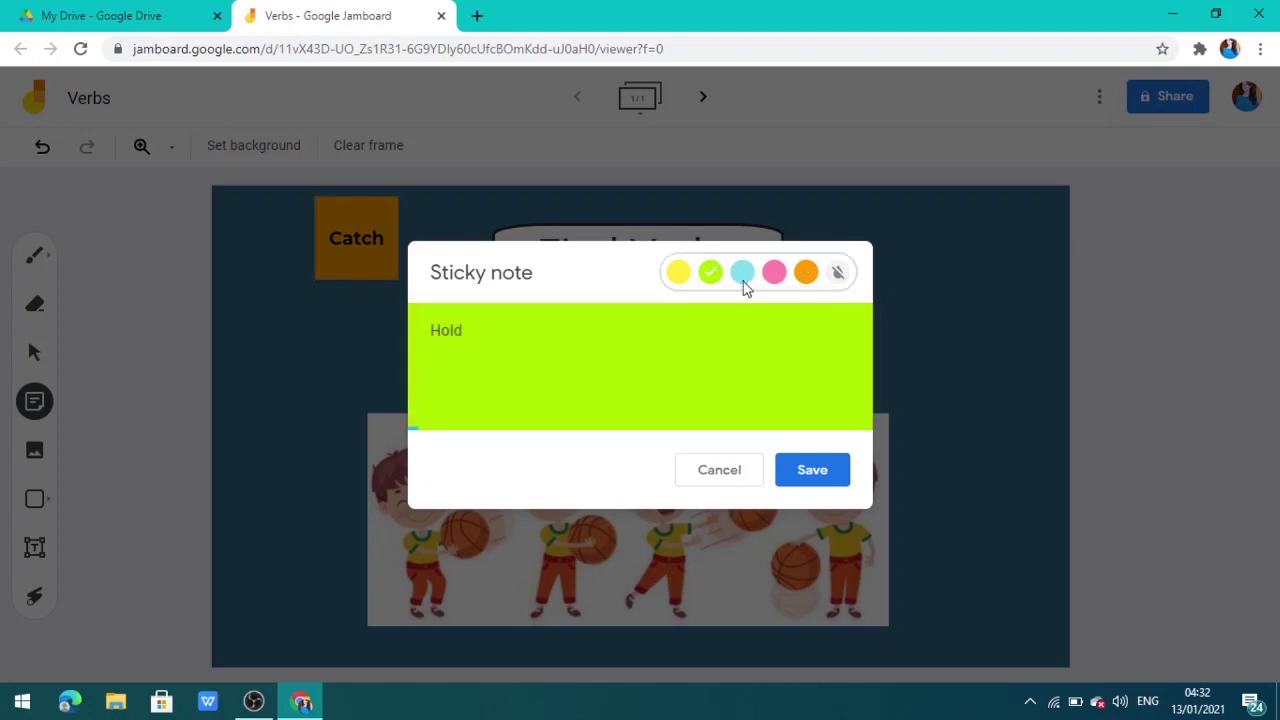
click(743, 274)
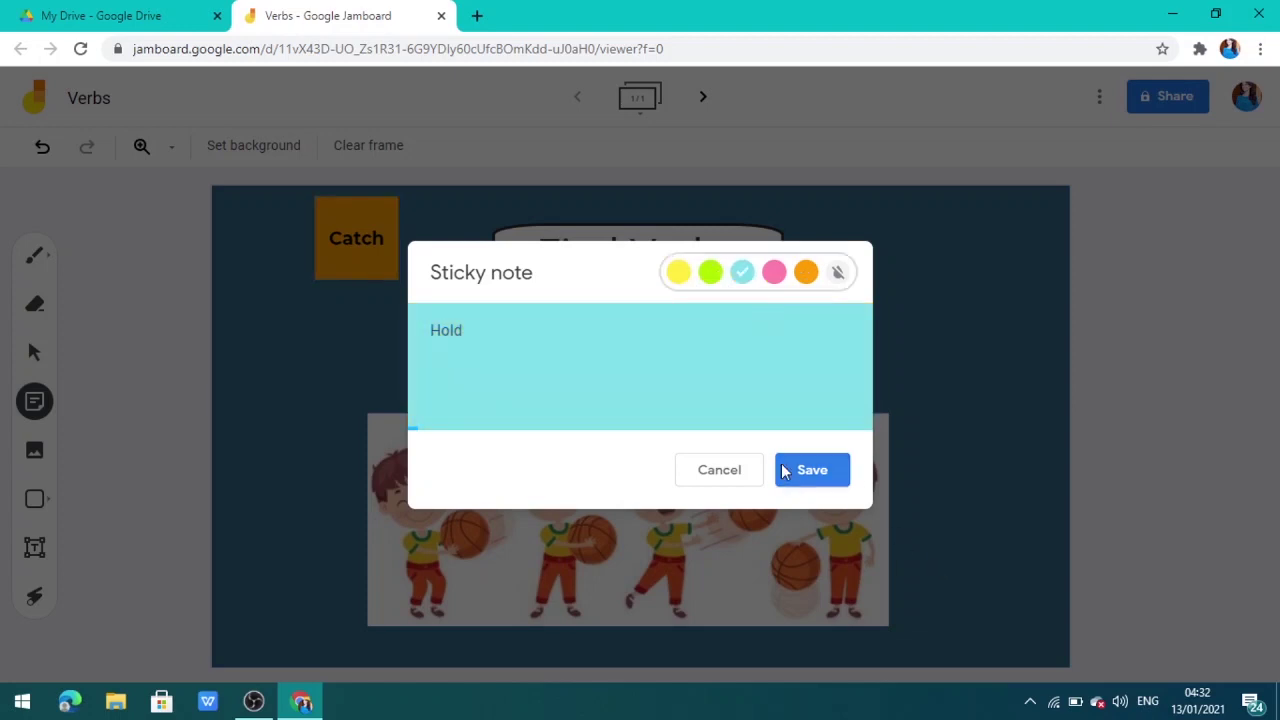
click(810, 469)
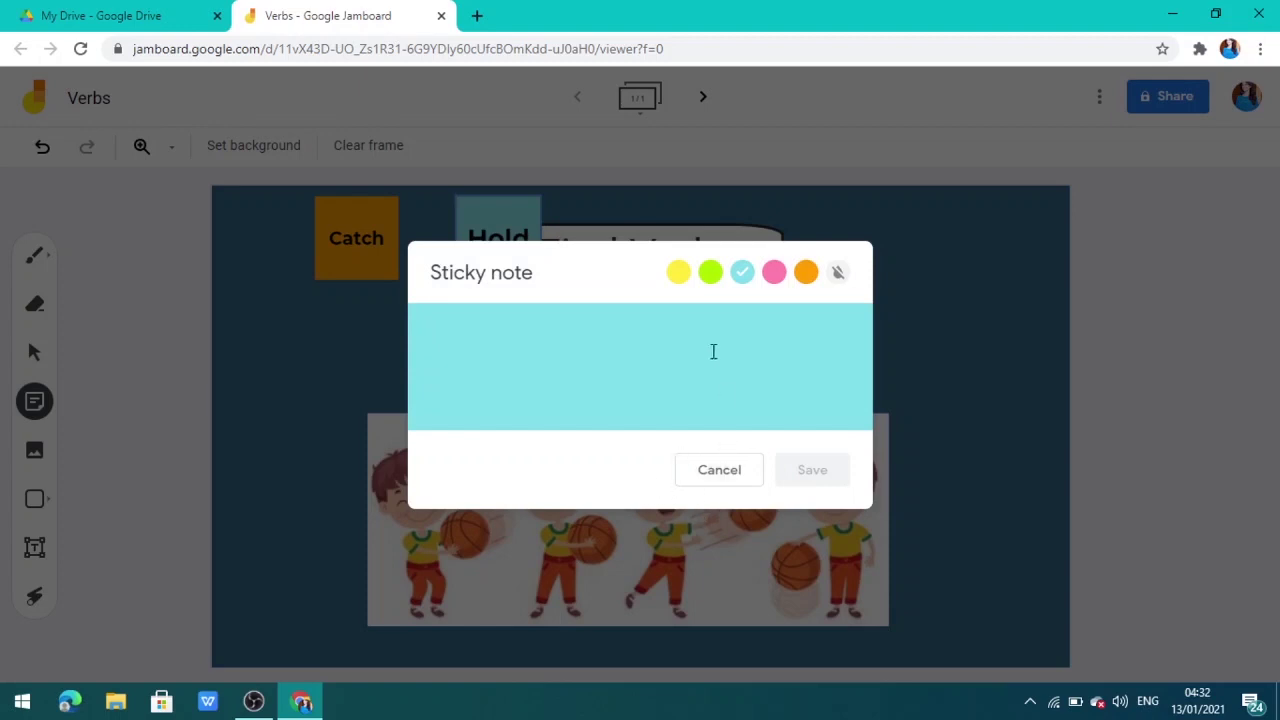
Dismiss the empty note and place Catch and Hold side by side above the boys picture.
click(716, 472)
click(338, 236)
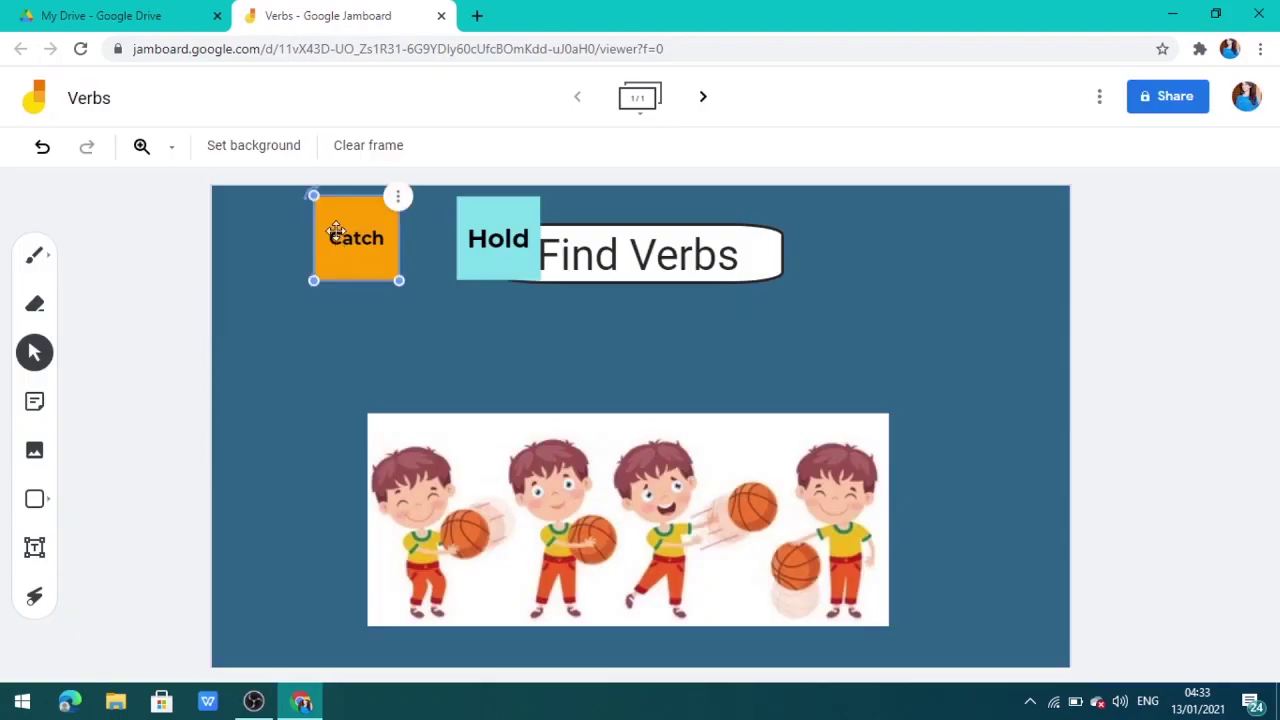
drag(336, 231, 394, 357)
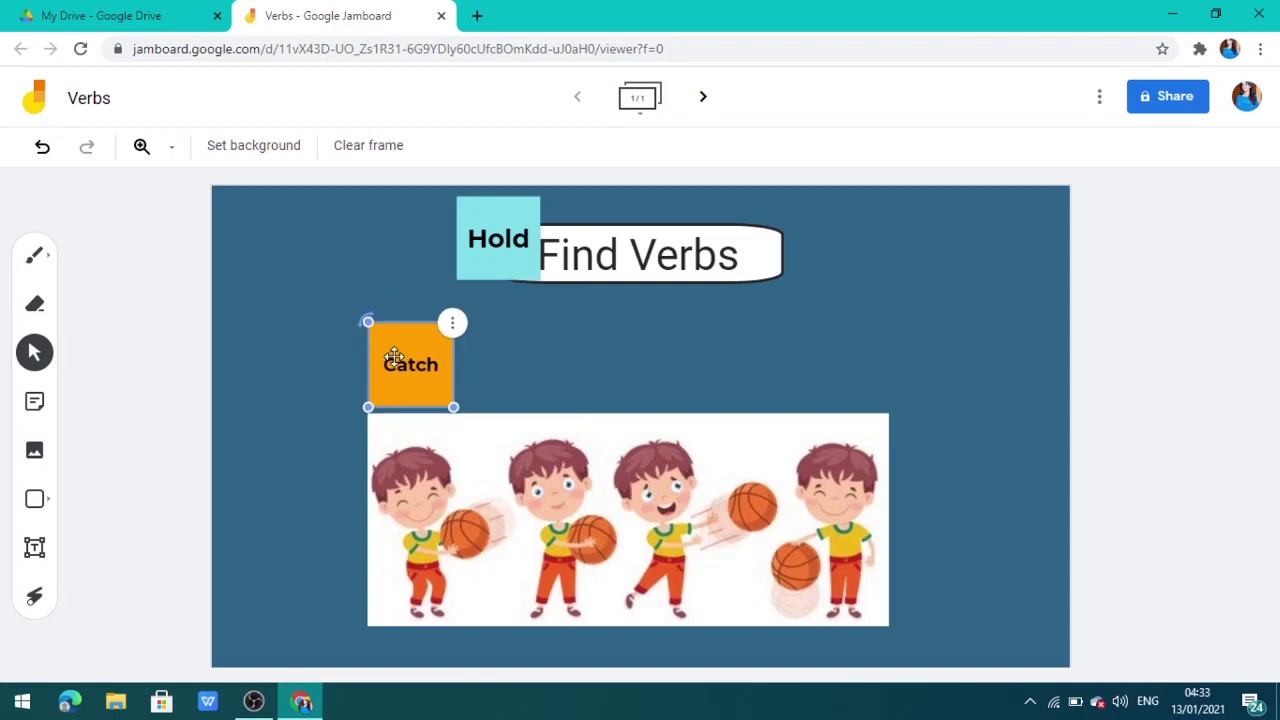
click(483, 245)
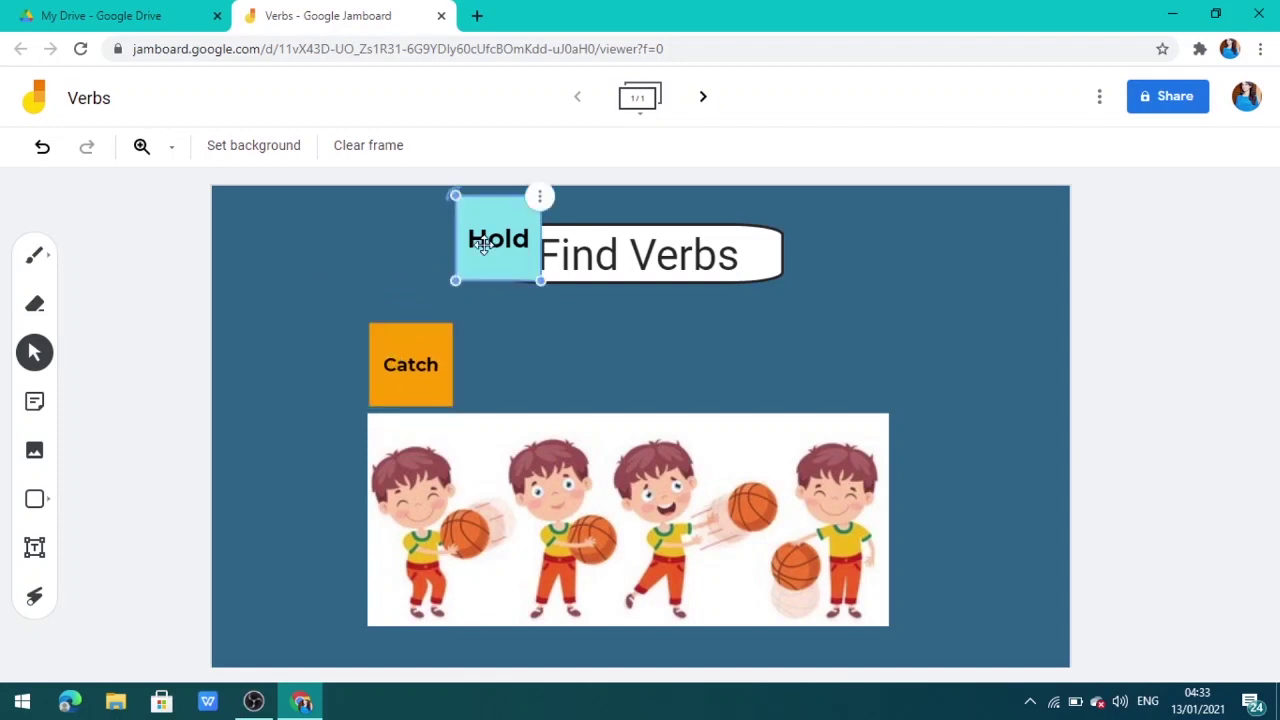
drag(483, 245, 536, 372)
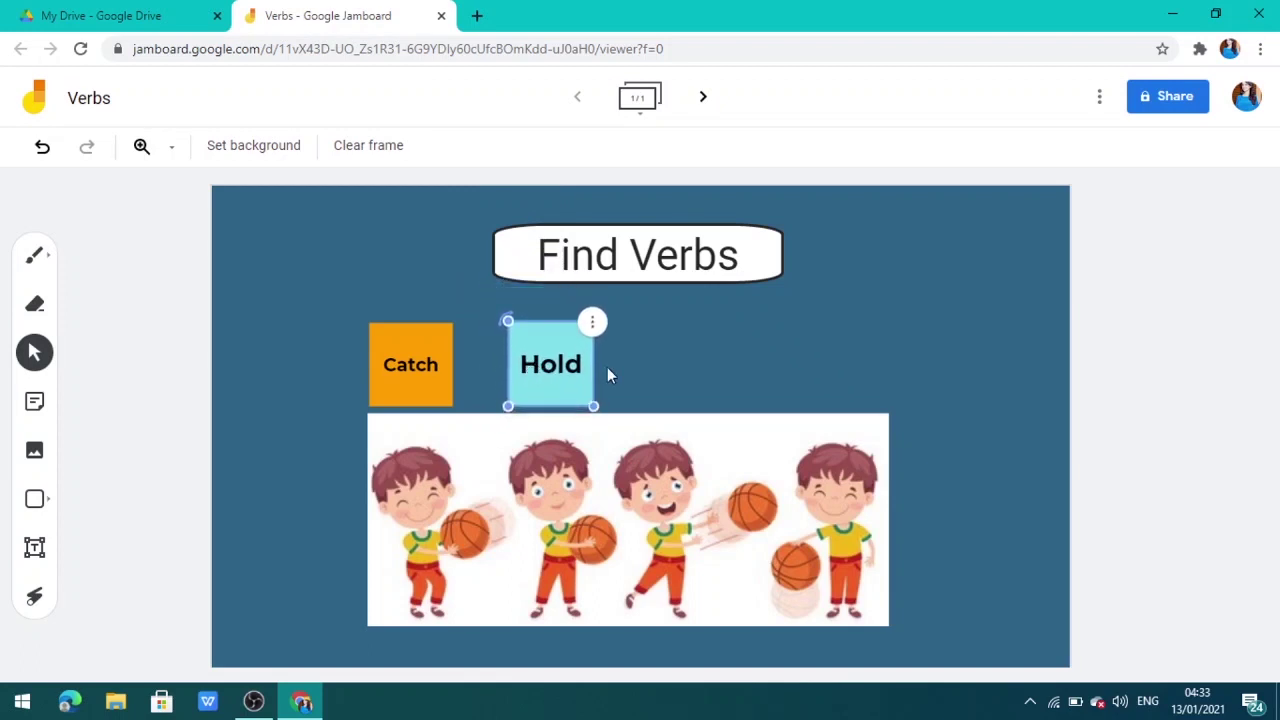
Duplicate the Hold note, then delete the copy.
click(607, 367)
click(560, 380)
click(594, 323)
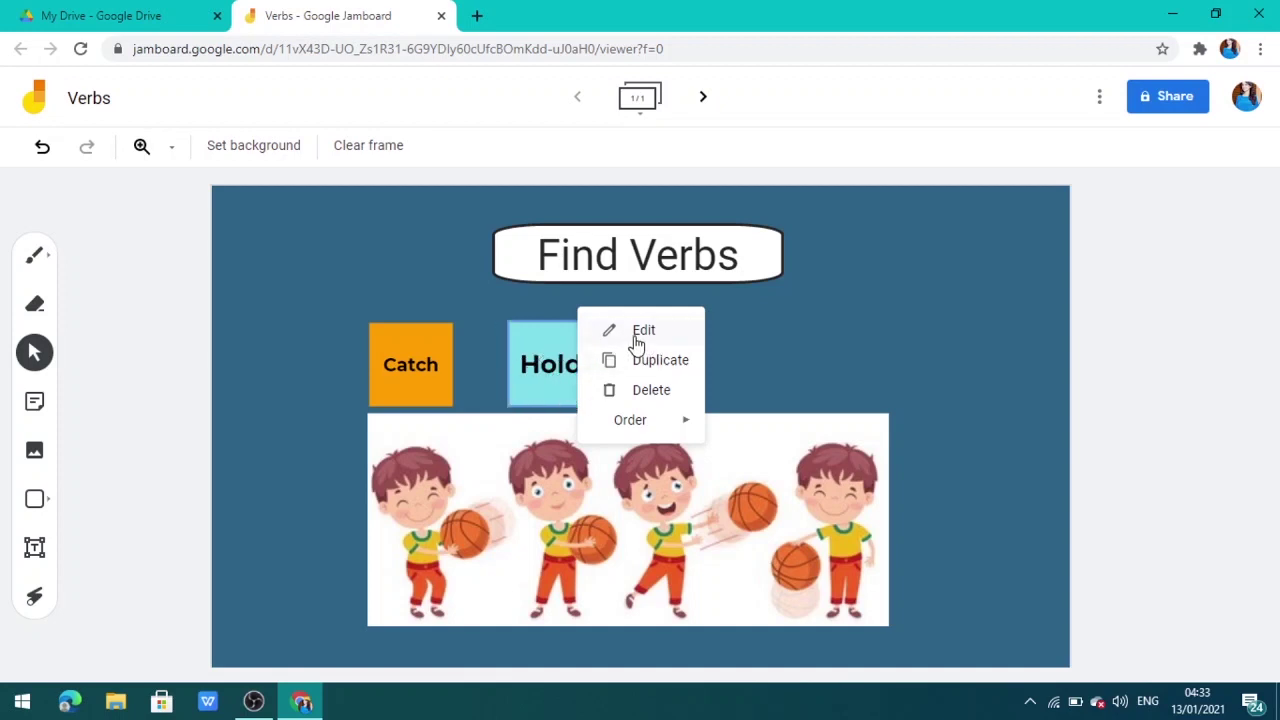
click(641, 368)
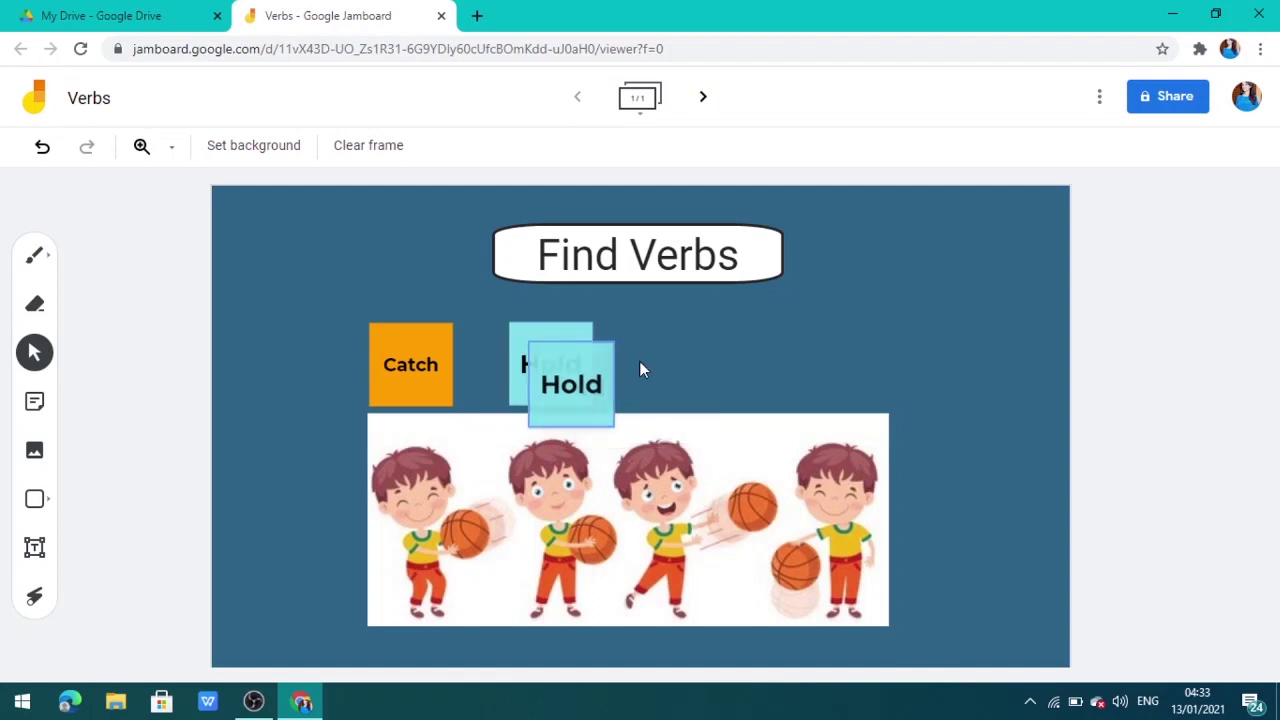
click(614, 347)
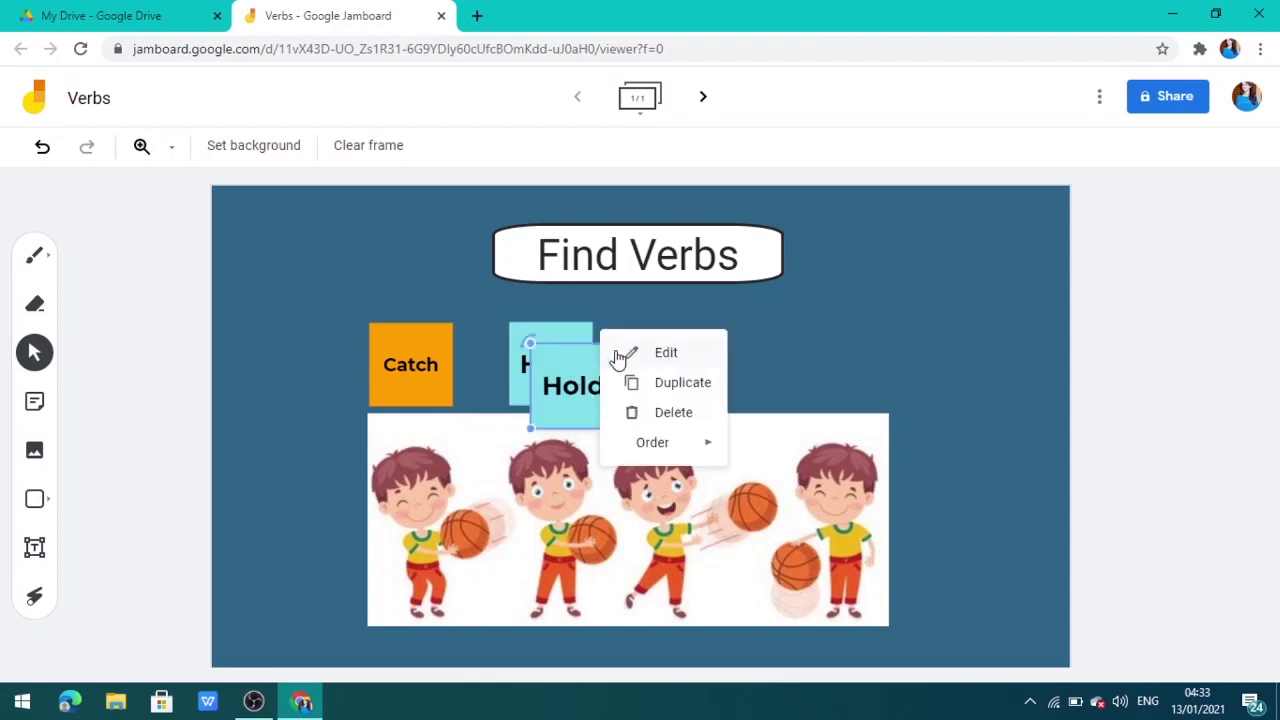
click(645, 414)
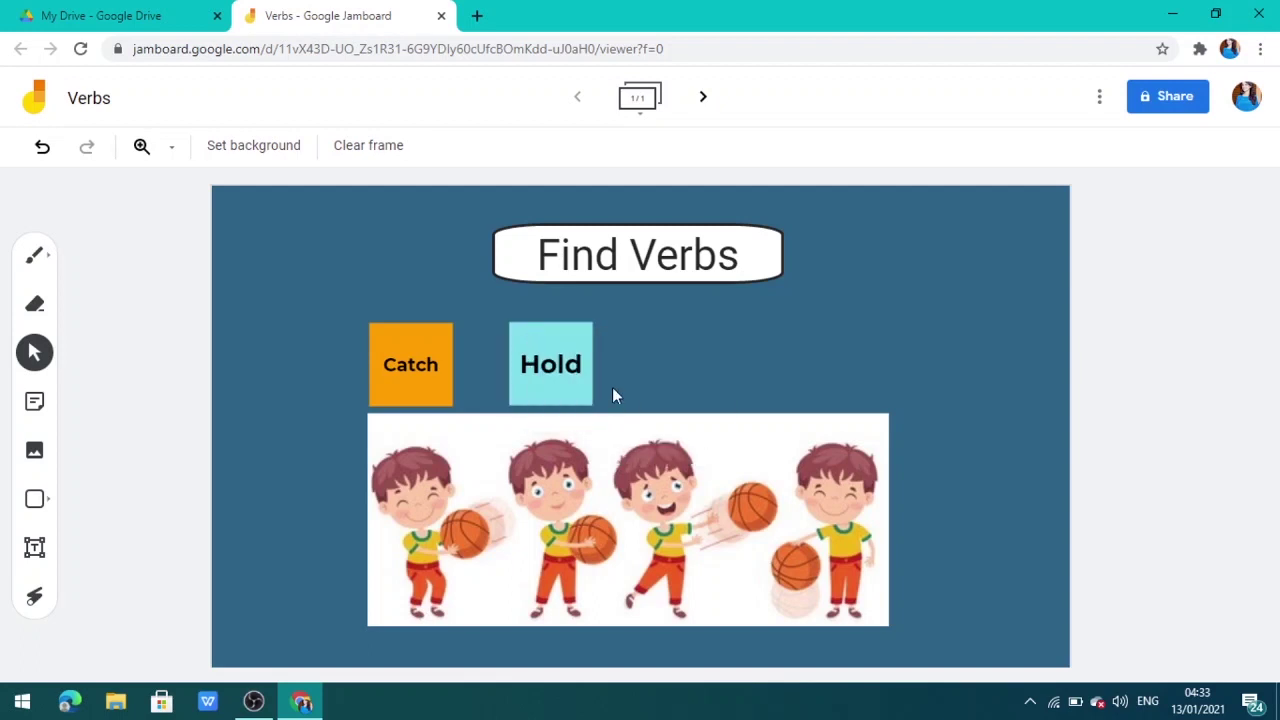
Send the Hold note one layer backward, then delete it from the board.
click(571, 357)
click(592, 327)
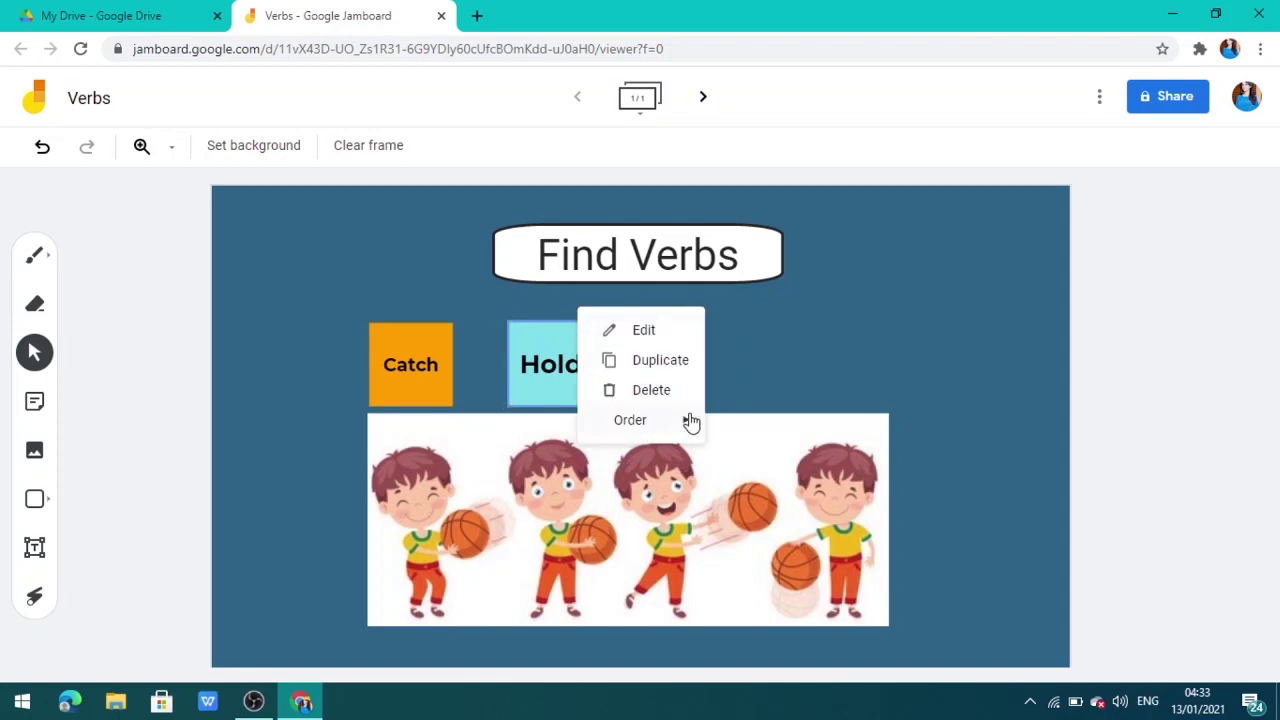
mouse_move(689, 420)
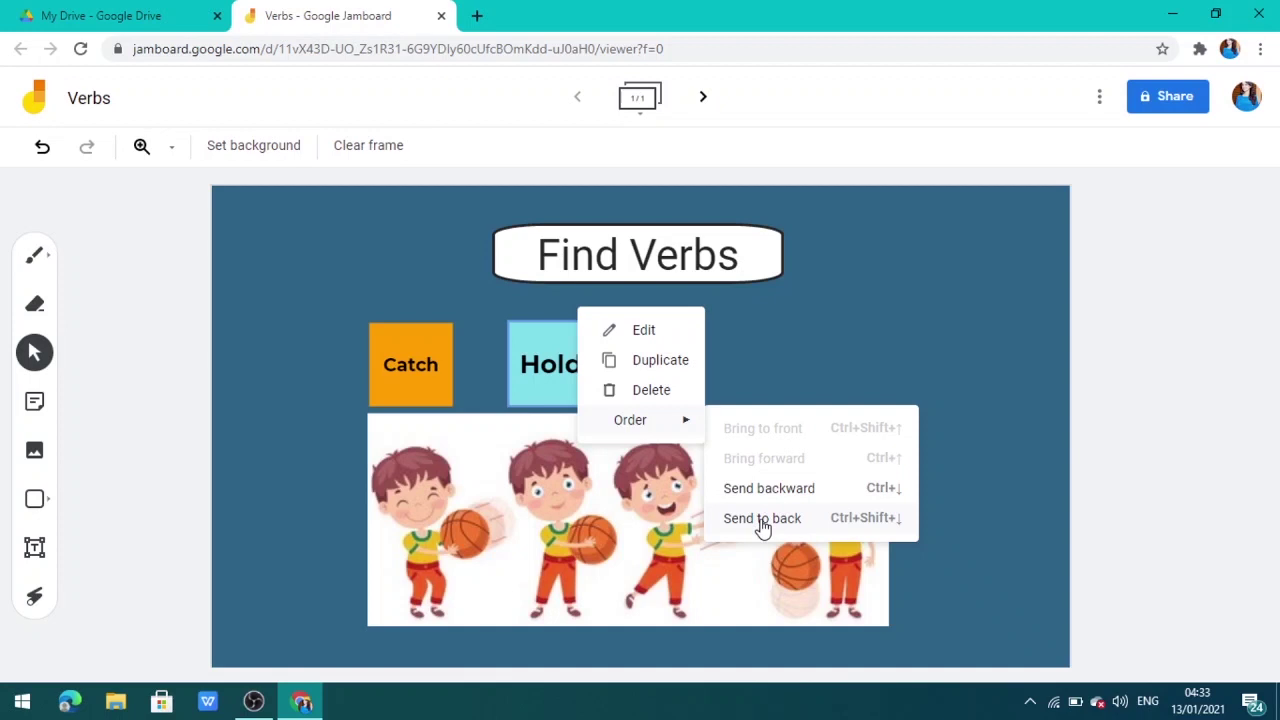
click(760, 489)
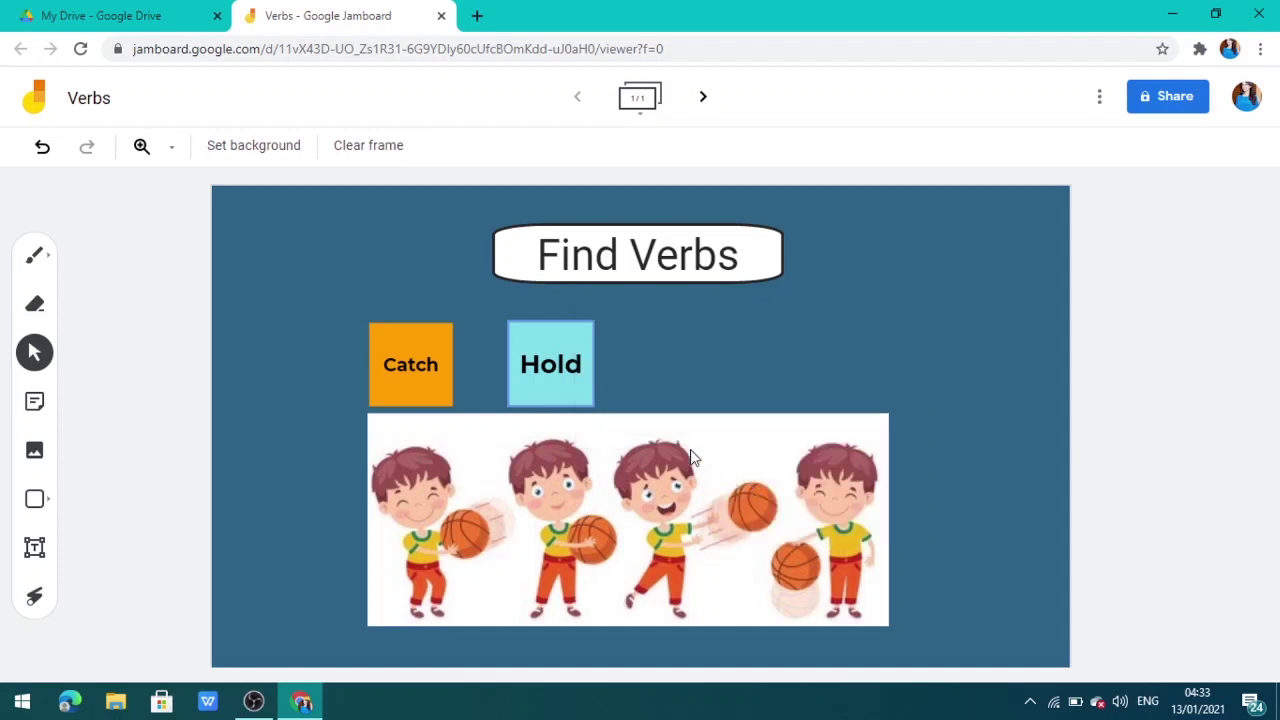
click(593, 323)
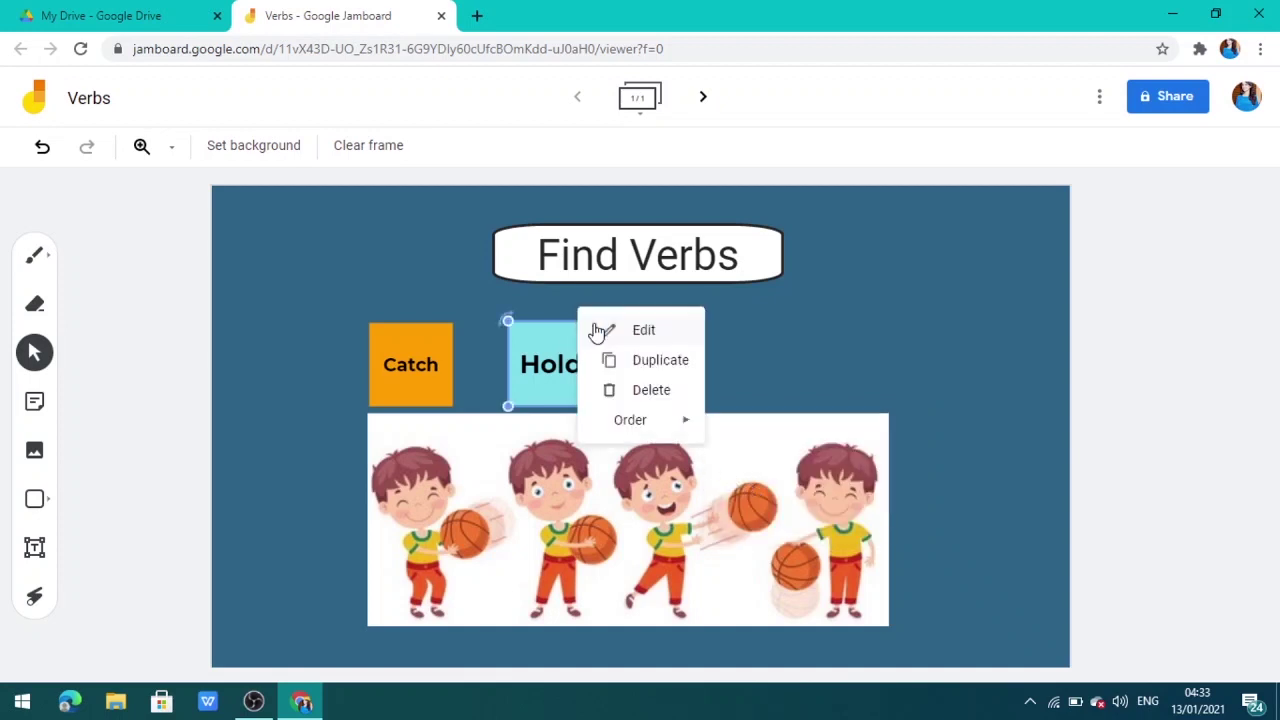
click(645, 392)
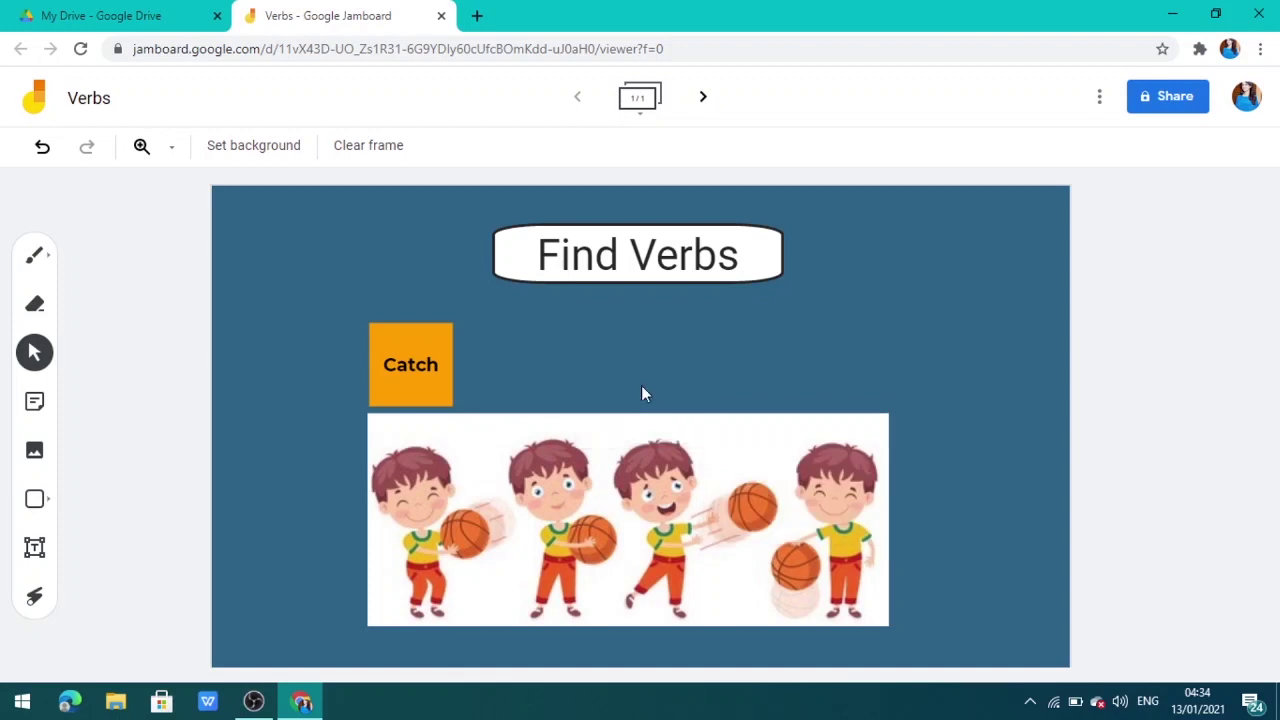
Circle each of the four boys in the picture with the laser pointer.
click(34, 598)
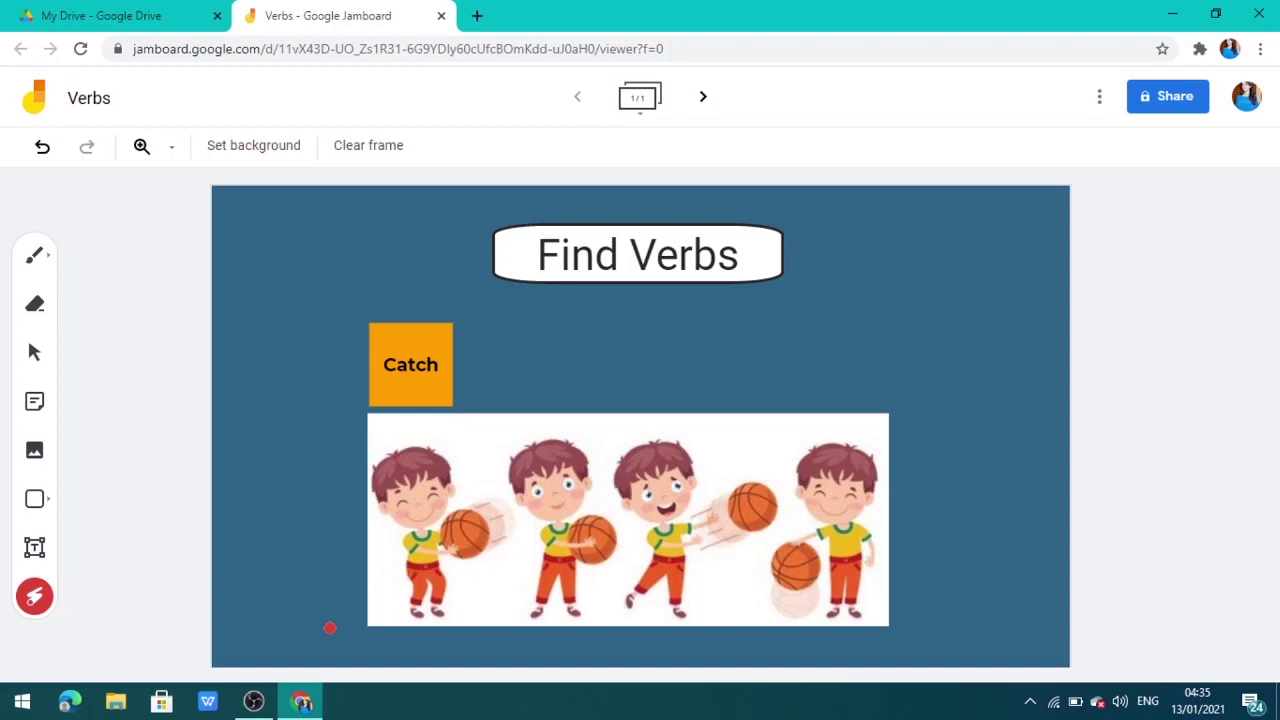
mouse_move(330, 628)
mouse_down()
mouse_move(320, 527)
mouse_move(335, 468)
mouse_move(407, 432)
mouse_move(510, 484)
mouse_move(549, 604)
mouse_move(457, 677)
mouse_move(331, 479)
mouse_move(445, 419)
mouse_move(494, 503)
mouse_move(471, 609)
mouse_move(388, 608)
mouse_move(372, 440)
mouse_move(501, 513)
mouse_move(500, 565)
mouse_up()
mouse_move(386, 455)
mouse_down()
mouse_move(505, 615)
mouse_move(380, 549)
mouse_move(431, 426)
mouse_move(498, 478)
mouse_move(496, 586)
mouse_move(337, 600)
mouse_up()
mouse_move(517, 624)
mouse_down()
mouse_move(505, 492)
mouse_move(543, 434)
mouse_move(614, 460)
mouse_move(624, 604)
mouse_up()
mouse_move(517, 626)
mouse_down()
mouse_move(512, 430)
mouse_move(597, 556)
mouse_move(590, 622)
mouse_move(530, 440)
mouse_move(575, 530)
mouse_up()
mouse_move(624, 606)
mouse_down()
mouse_move(655, 434)
mouse_move(741, 450)
mouse_up()
mouse_move(752, 588)
mouse_down()
mouse_move(757, 557)
mouse_move(885, 405)
mouse_up()
mouse_move(916, 463)
mouse_down()
mouse_move(910, 600)
mouse_move(857, 630)
mouse_up()
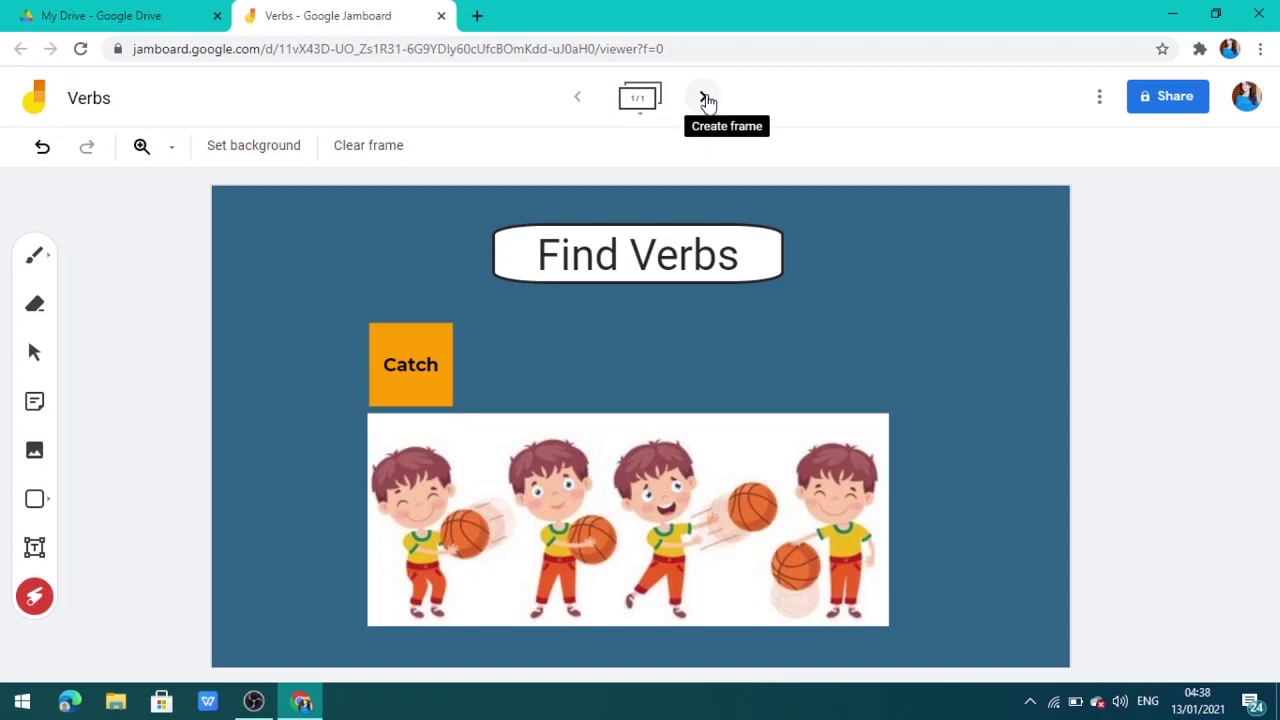
Add a second blank frame, go back to frame 1 and open the More actions menu.
click(705, 98)
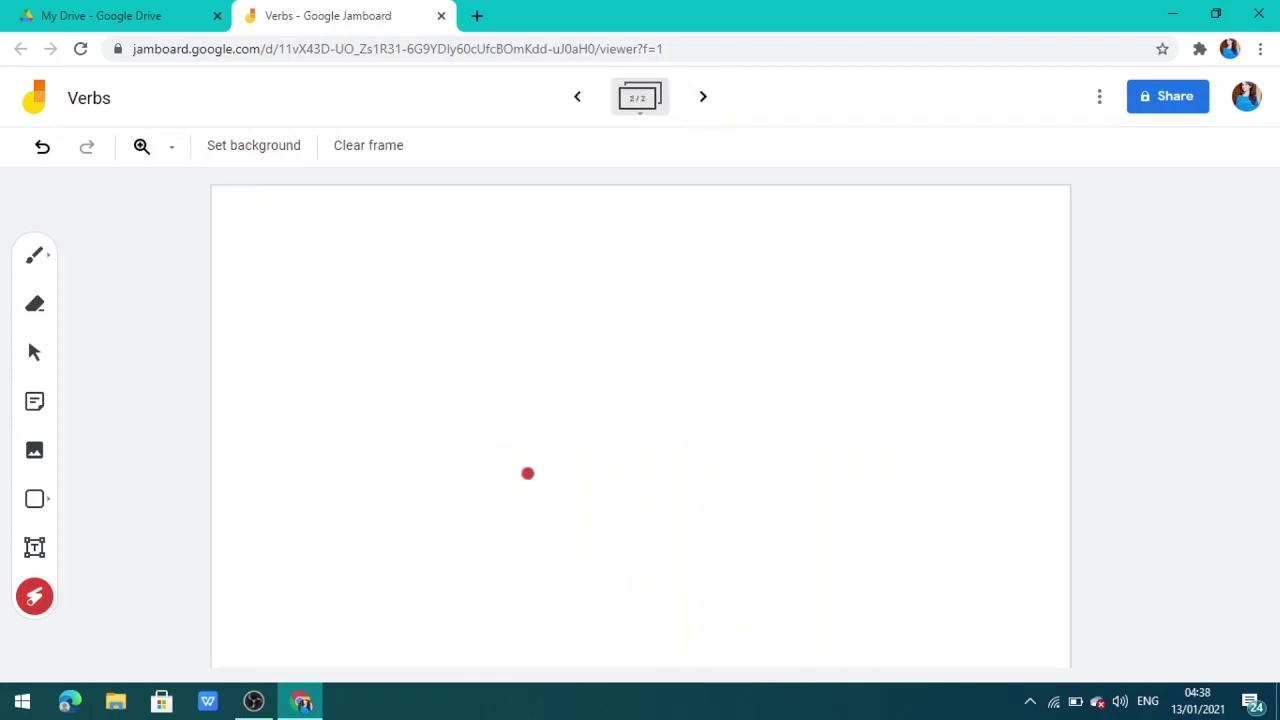
click(577, 97)
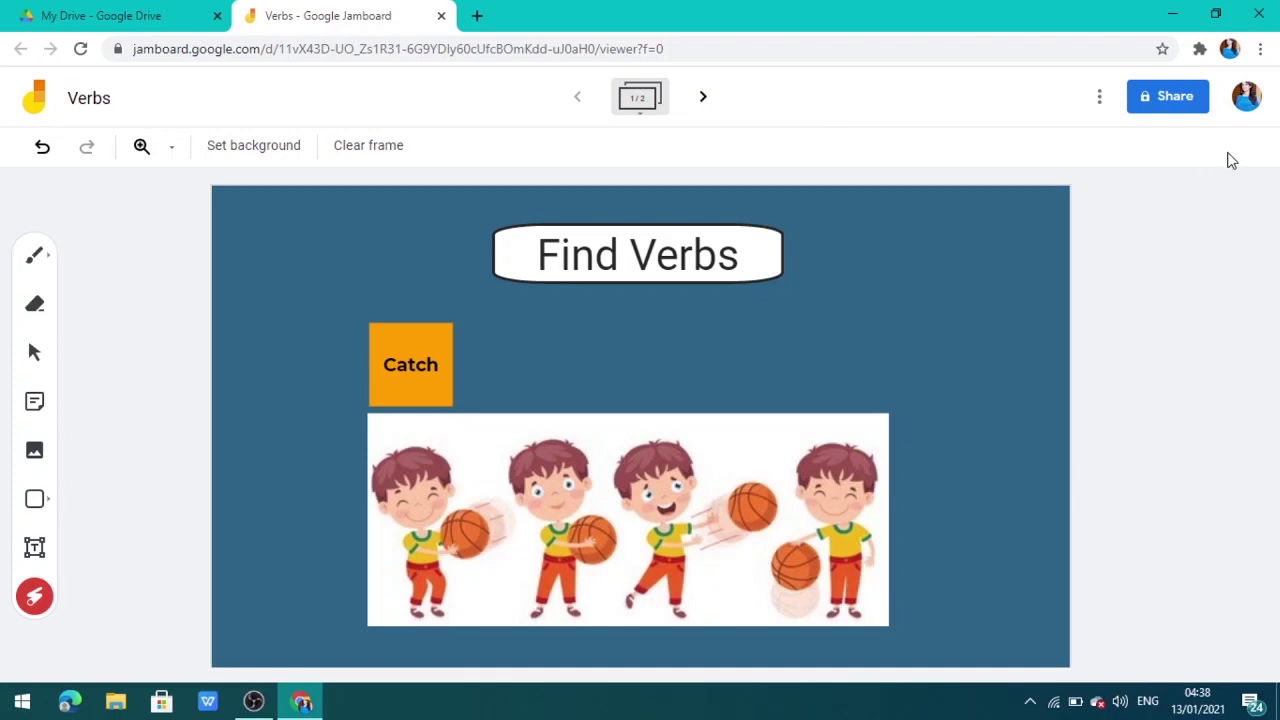
click(1090, 100)
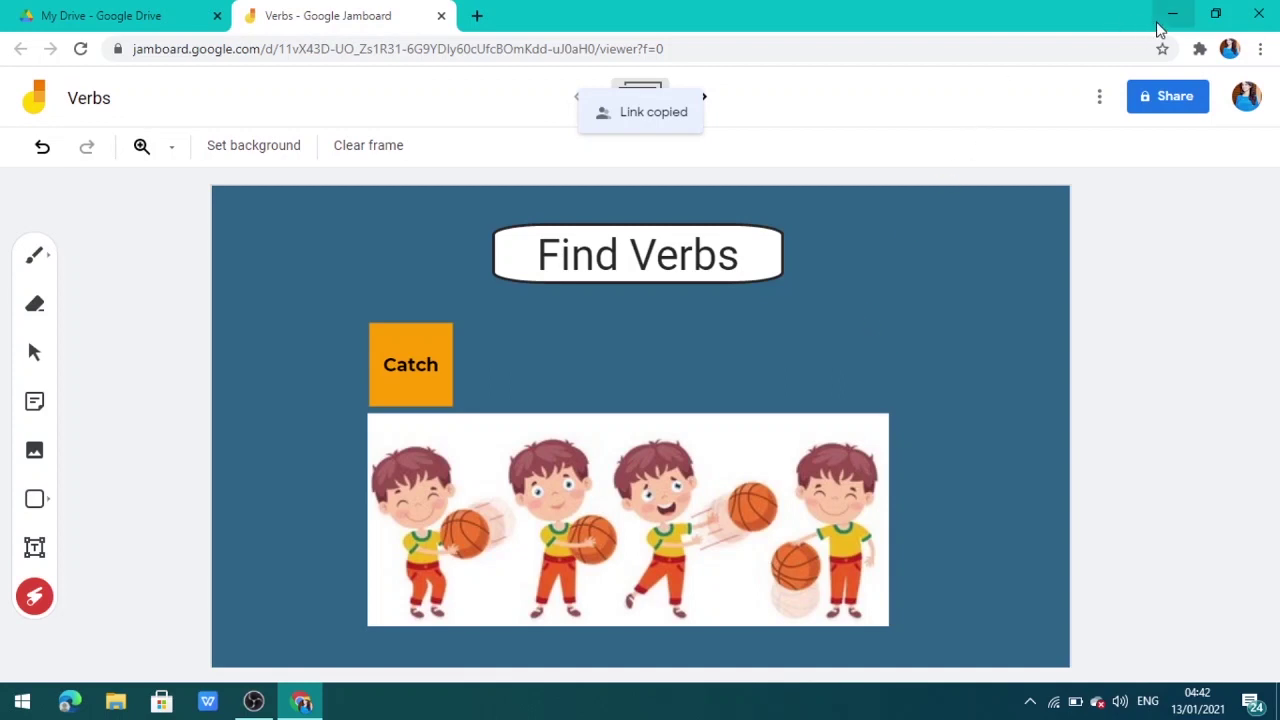
Open WhatsApp from the desktop and send the pasted Jamboard link to the Class group.
click(1165, 15)
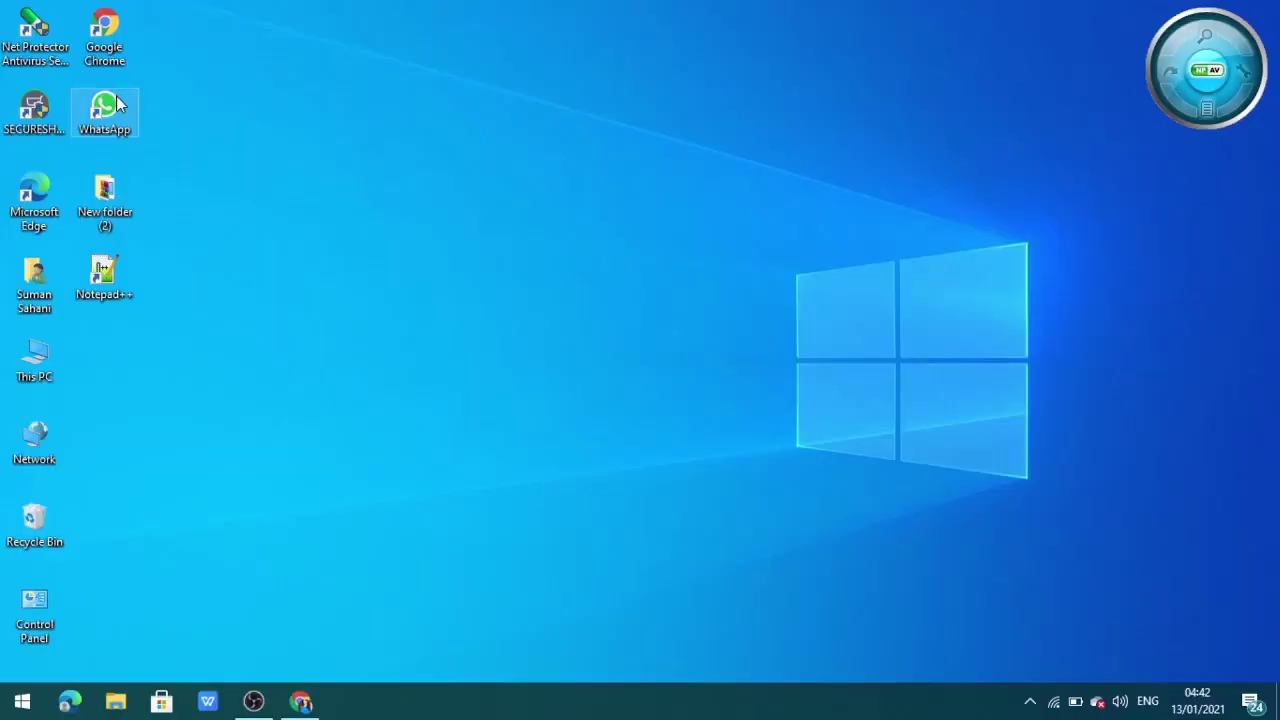
double_click(116, 95)
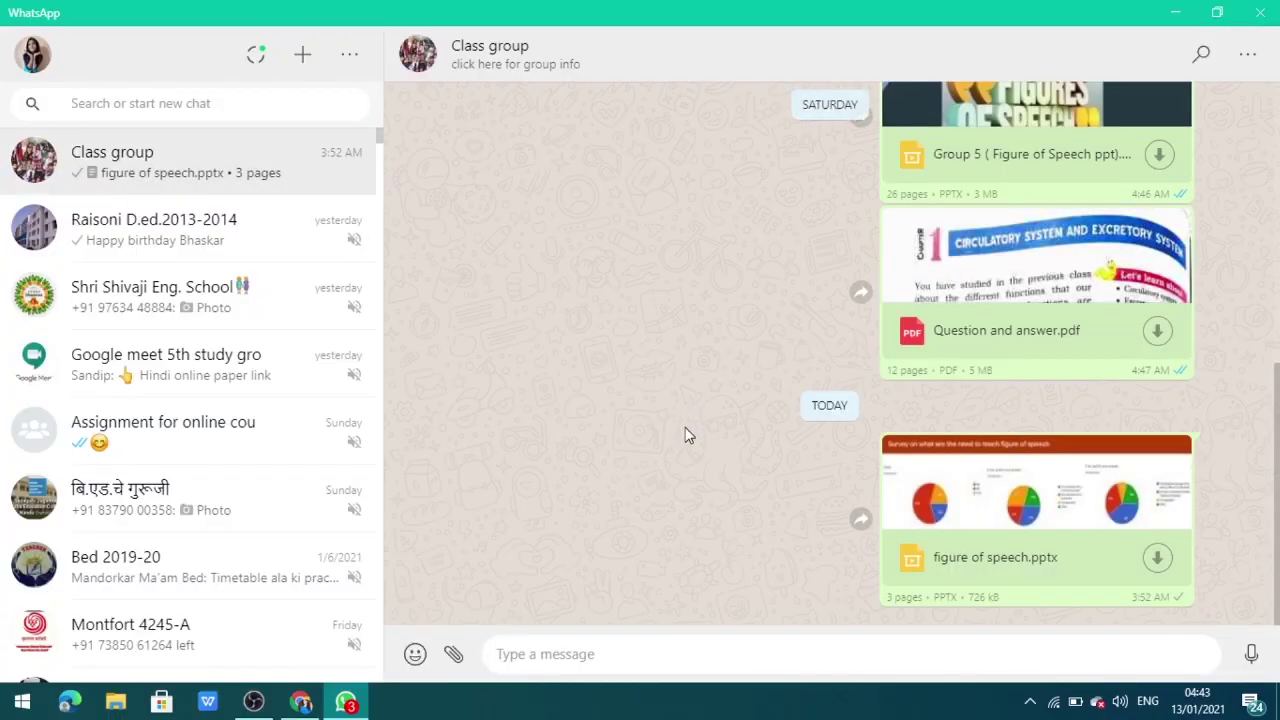
right_click(531, 656)
click(554, 574)
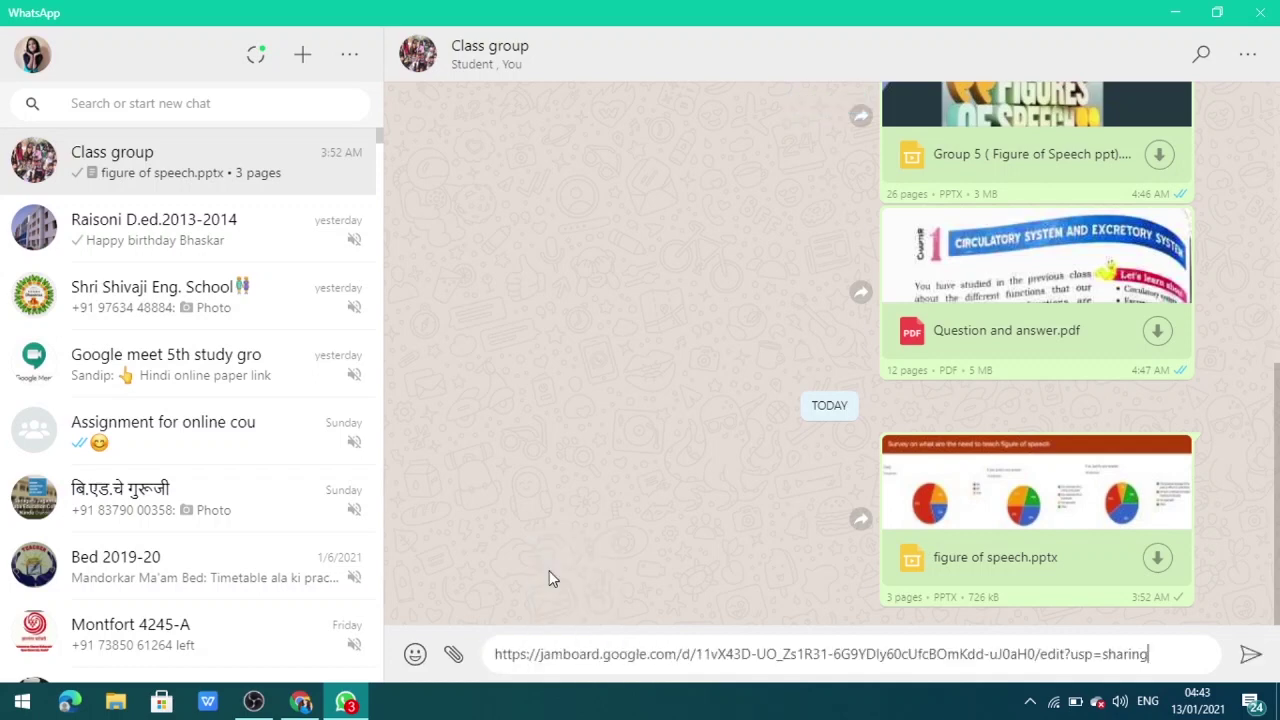
click(1250, 654)
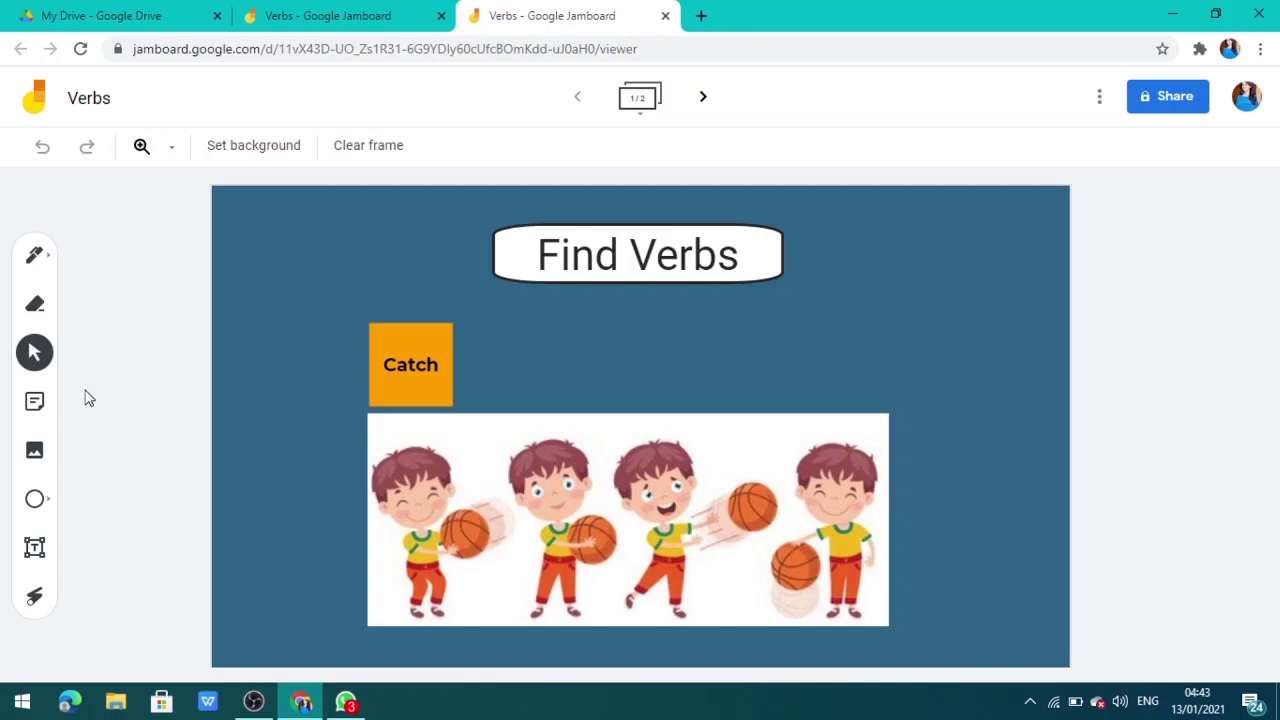
Create light-blue sticky notes reading 'Hold', 'Throw' and 'Bounce'.
click(34, 403)
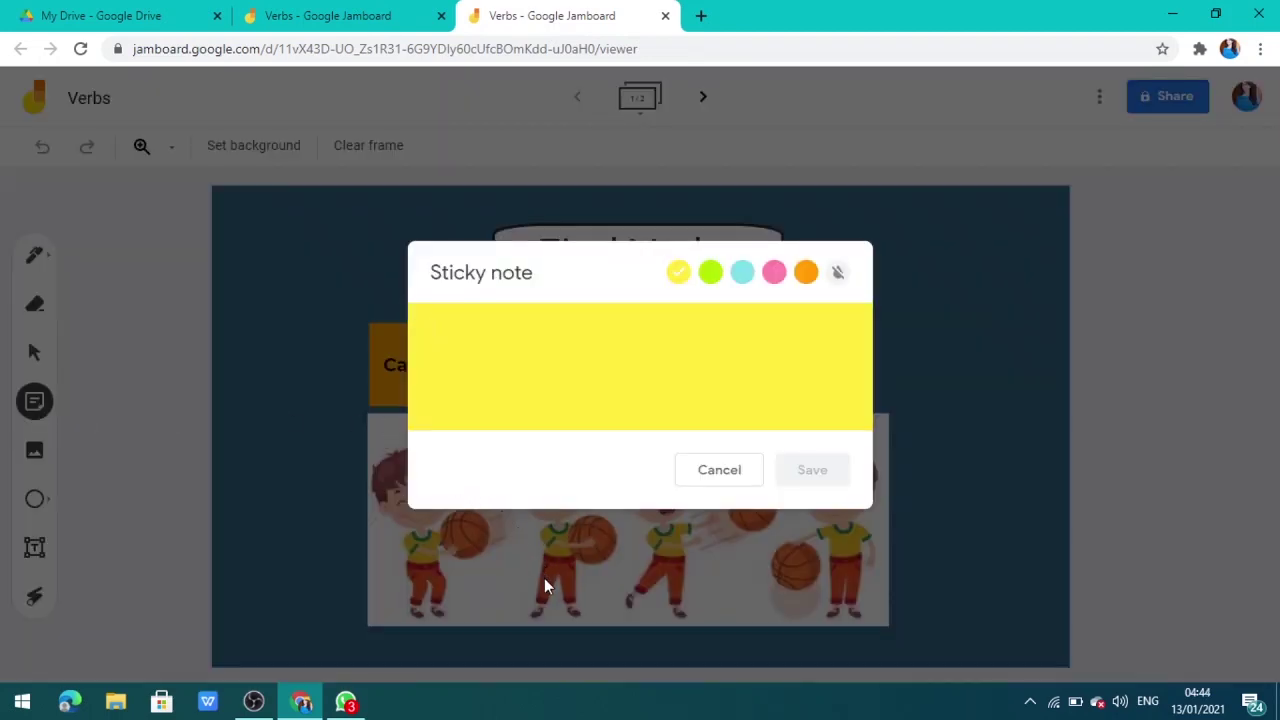
text(H)
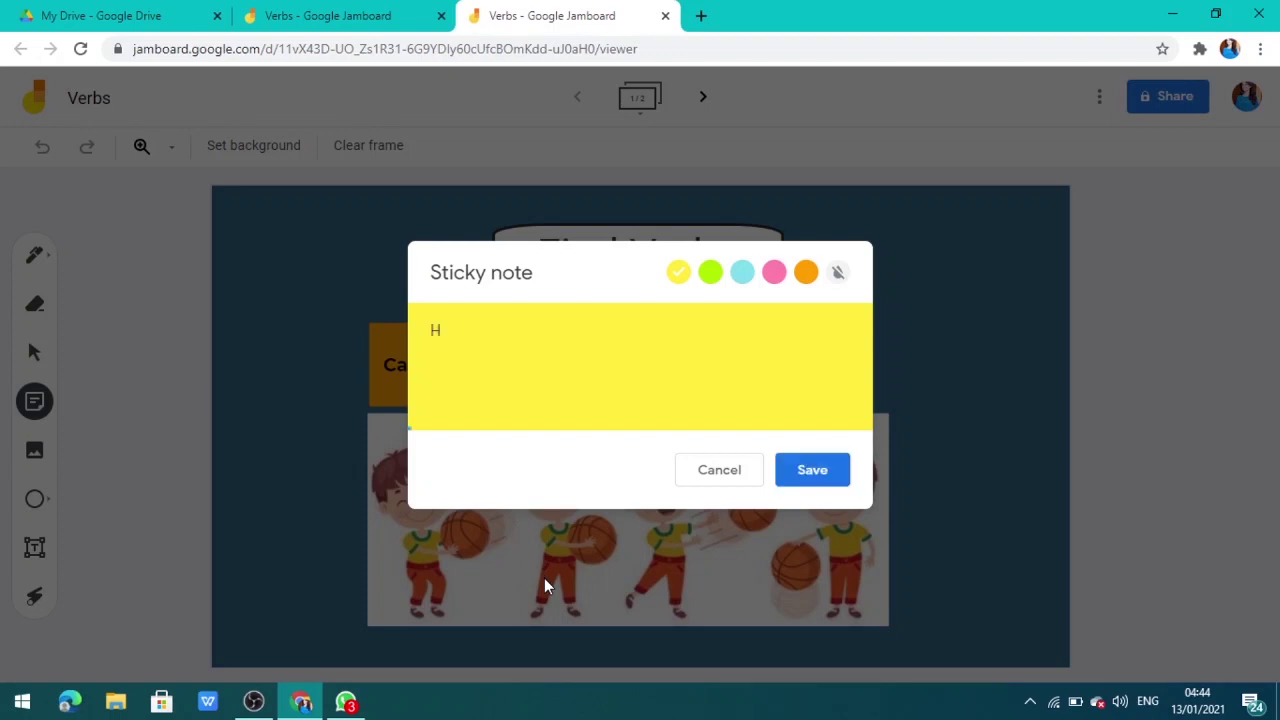
text(old)
click(742, 278)
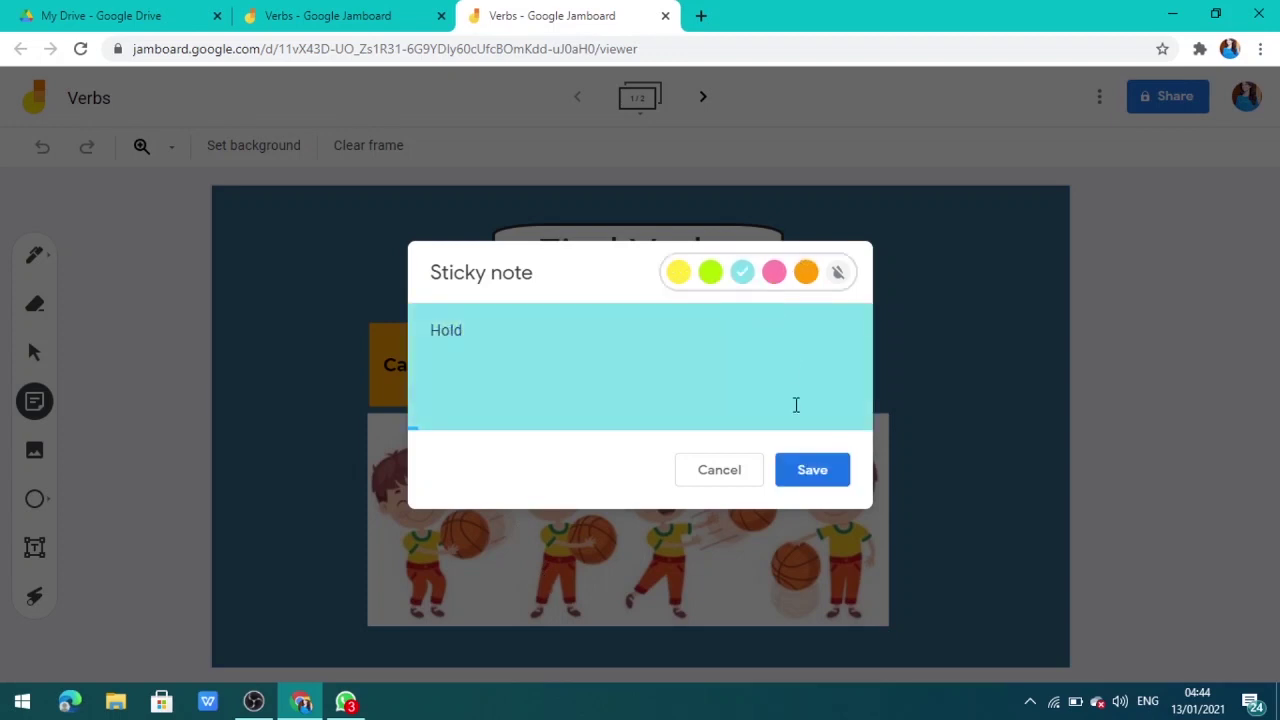
click(820, 472)
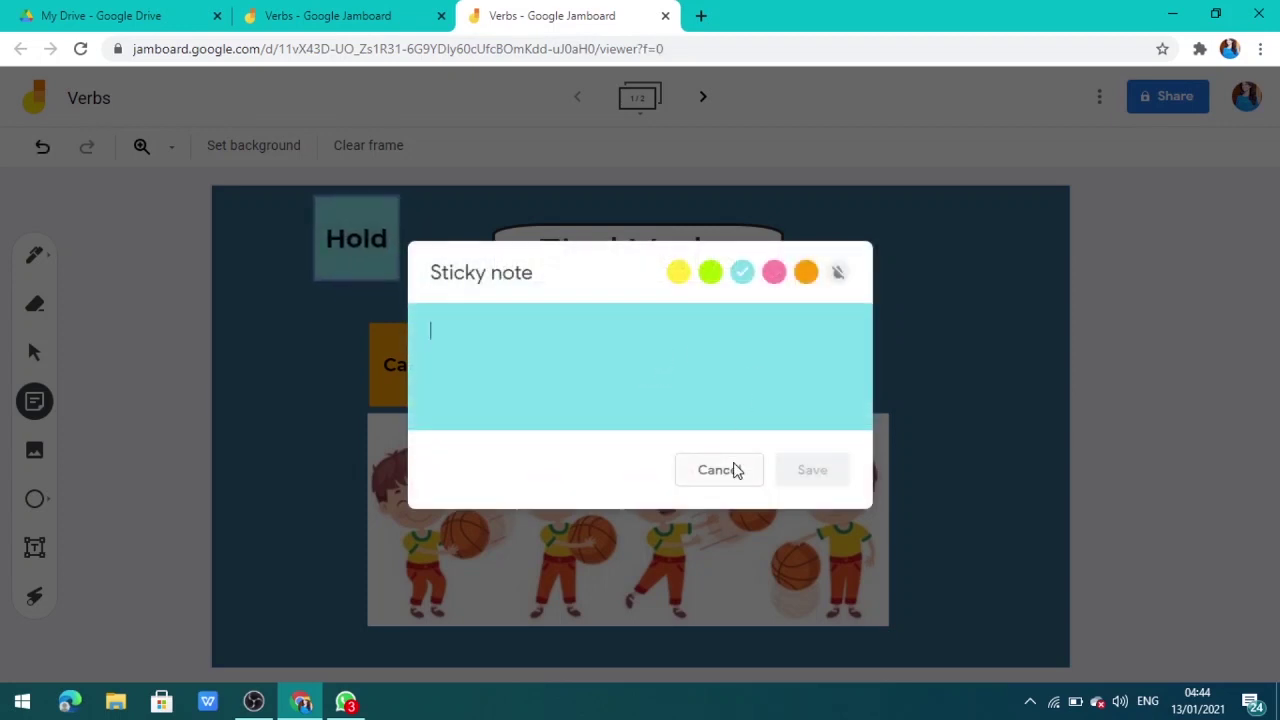
text(Th)
key(BackSpace)
text(hr)
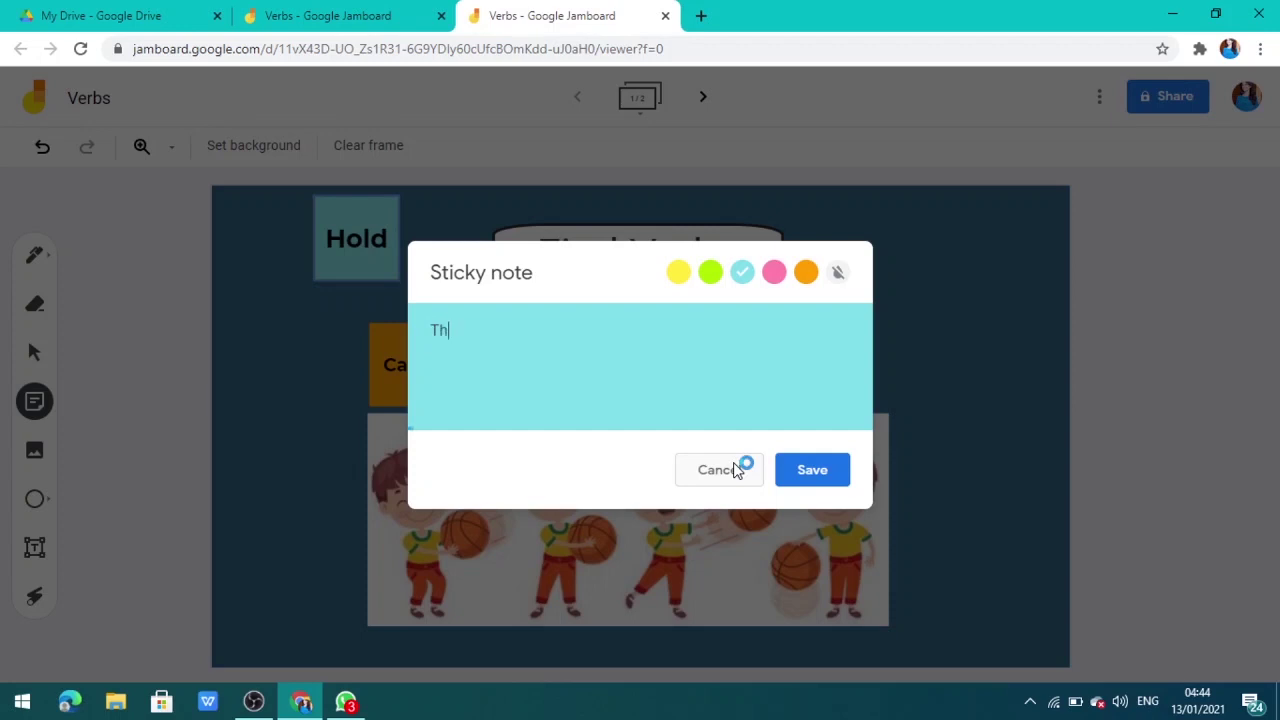
text(ow)
click(811, 470)
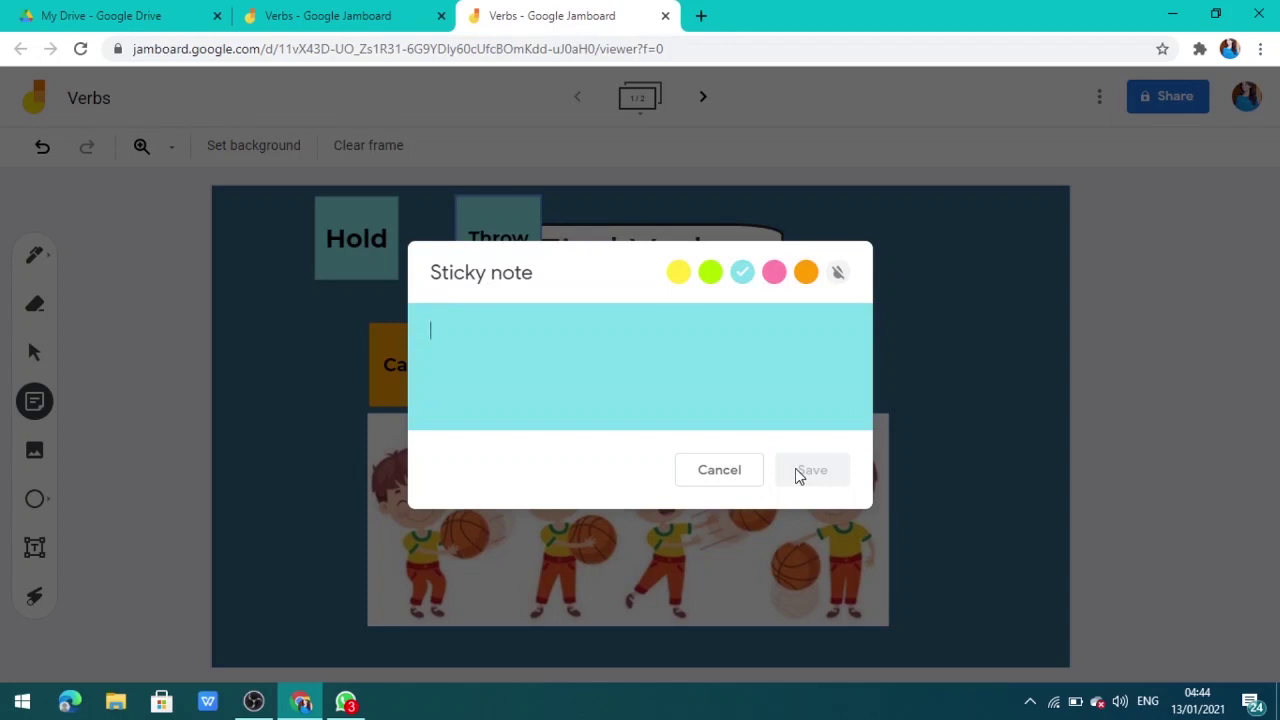
text(Bou)
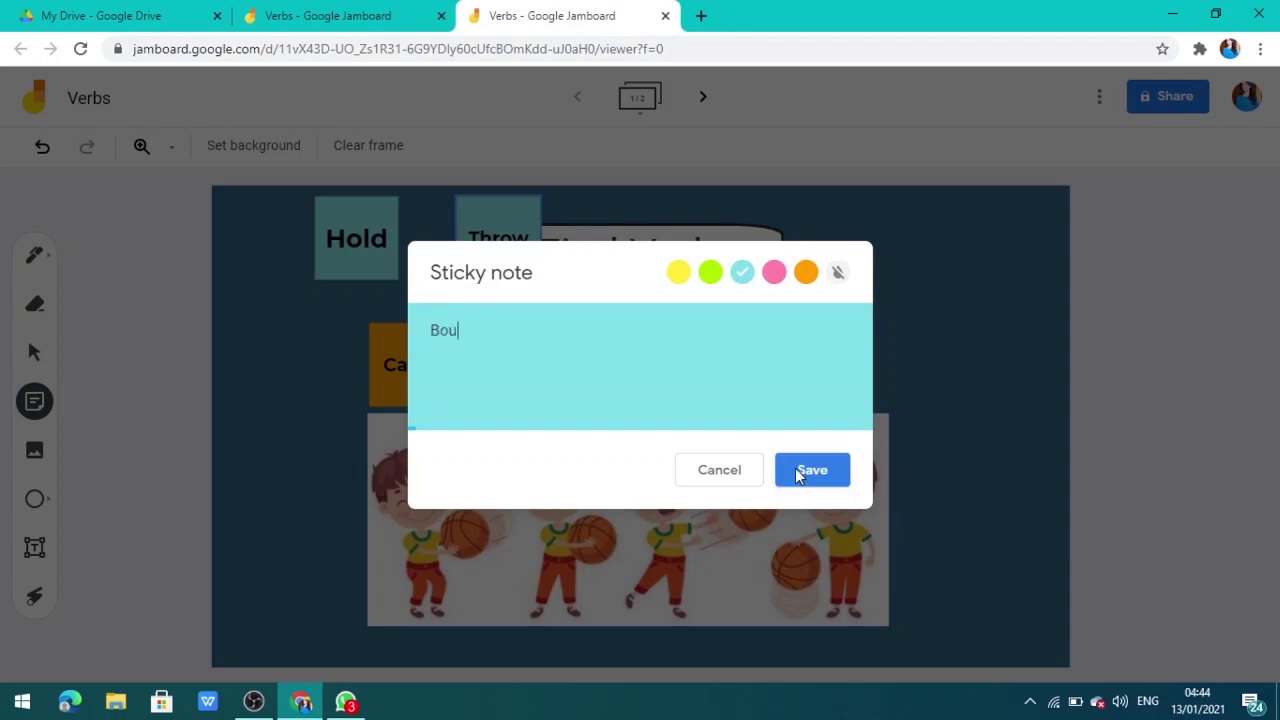
text(nce)
click(795, 468)
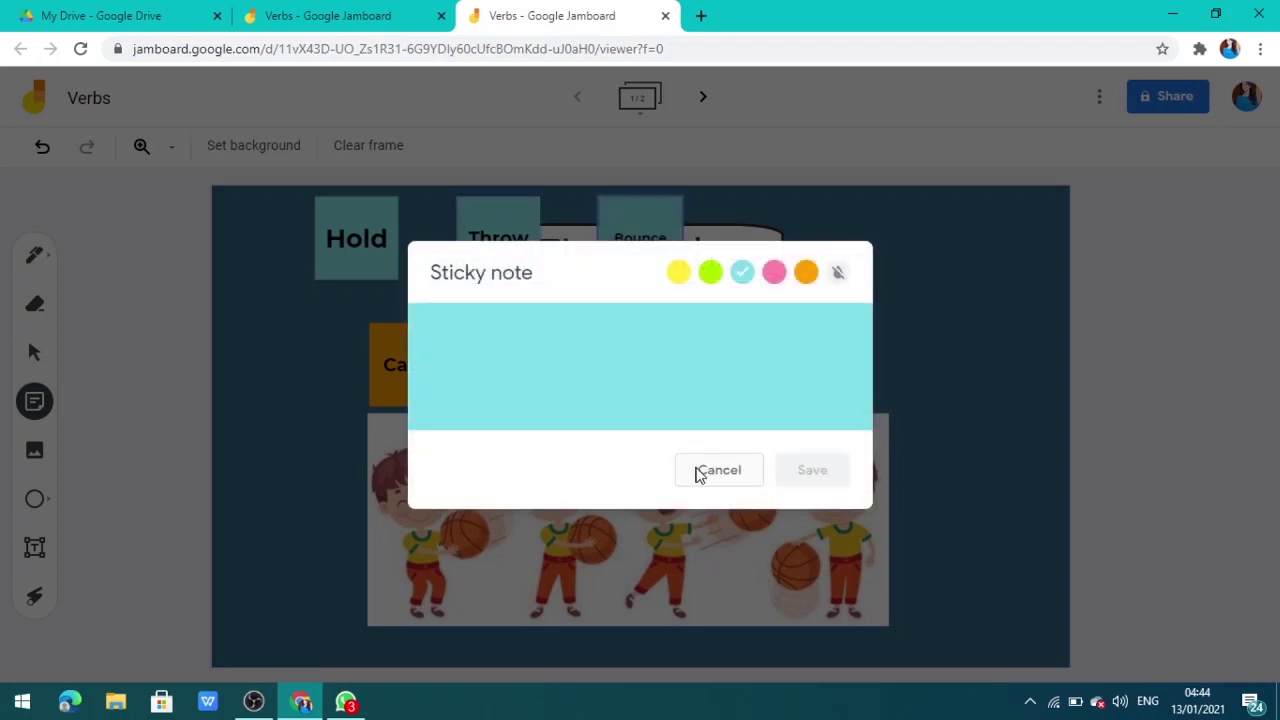
Dismiss the empty note and line up Hold, Throw and Bounce after Catch above the picture.
click(699, 474)
drag(332, 230, 521, 352)
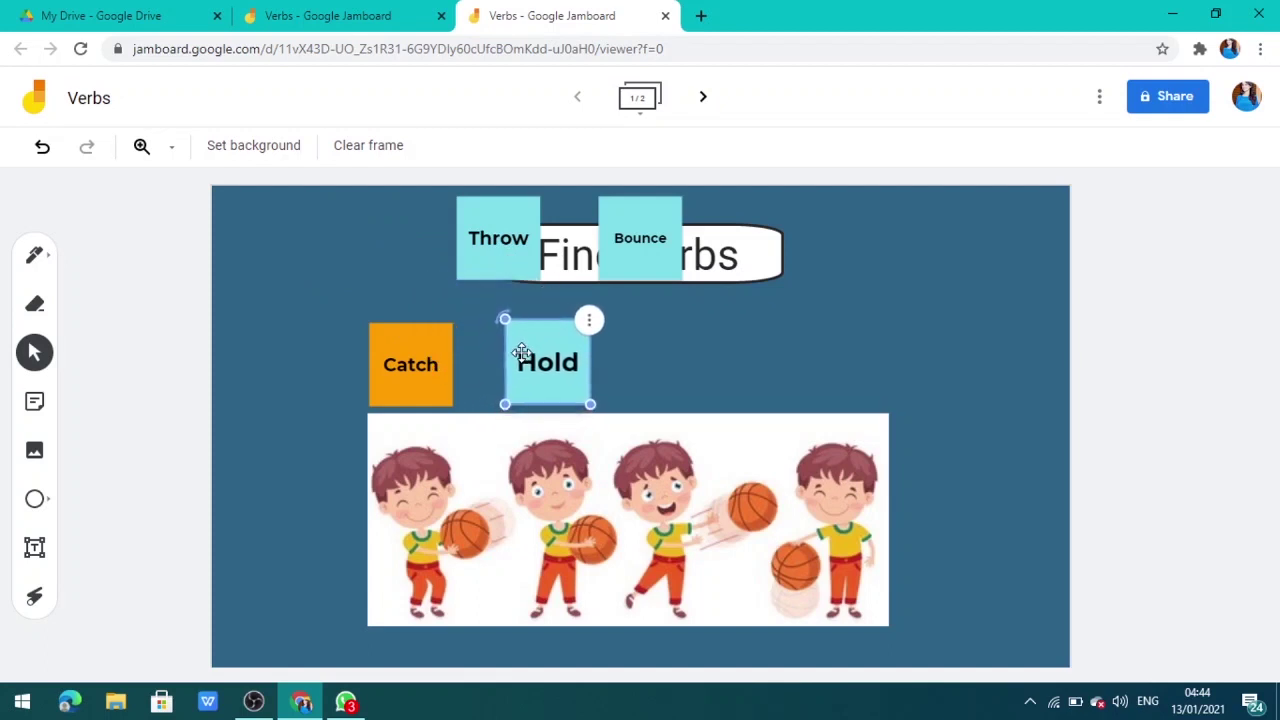
drag(508, 240, 682, 354)
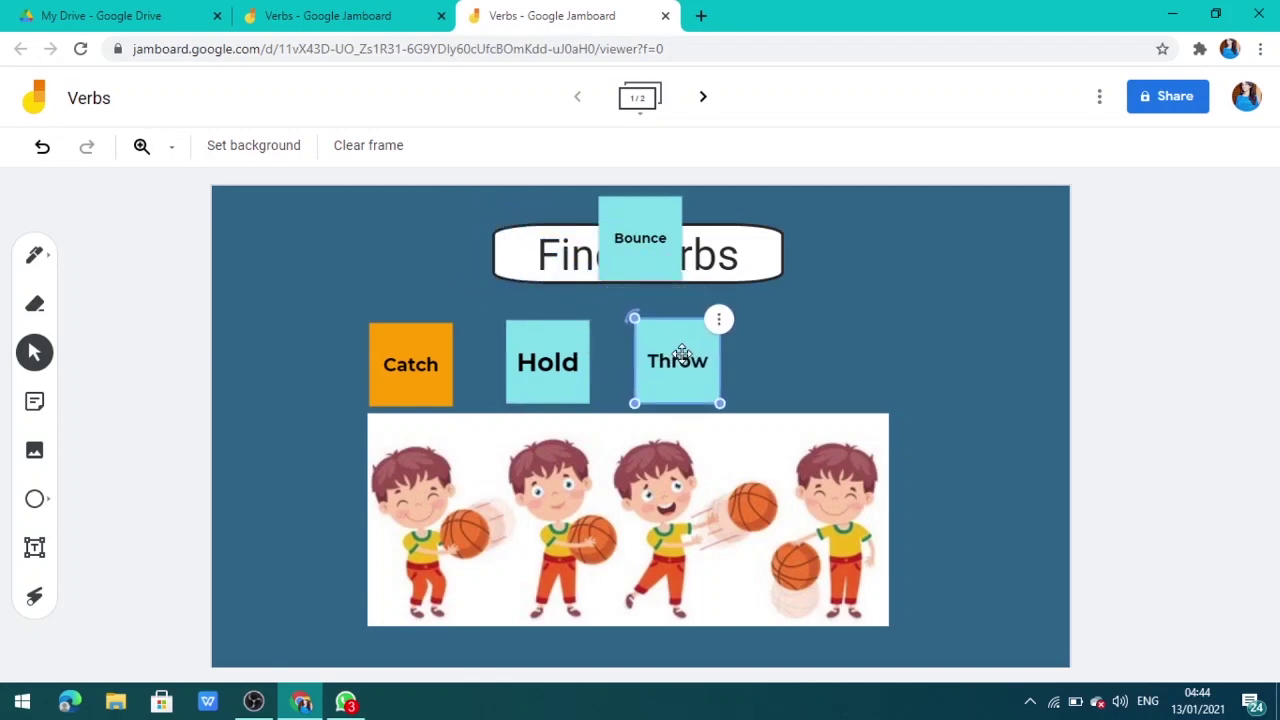
click(656, 227)
drag(655, 227, 846, 349)
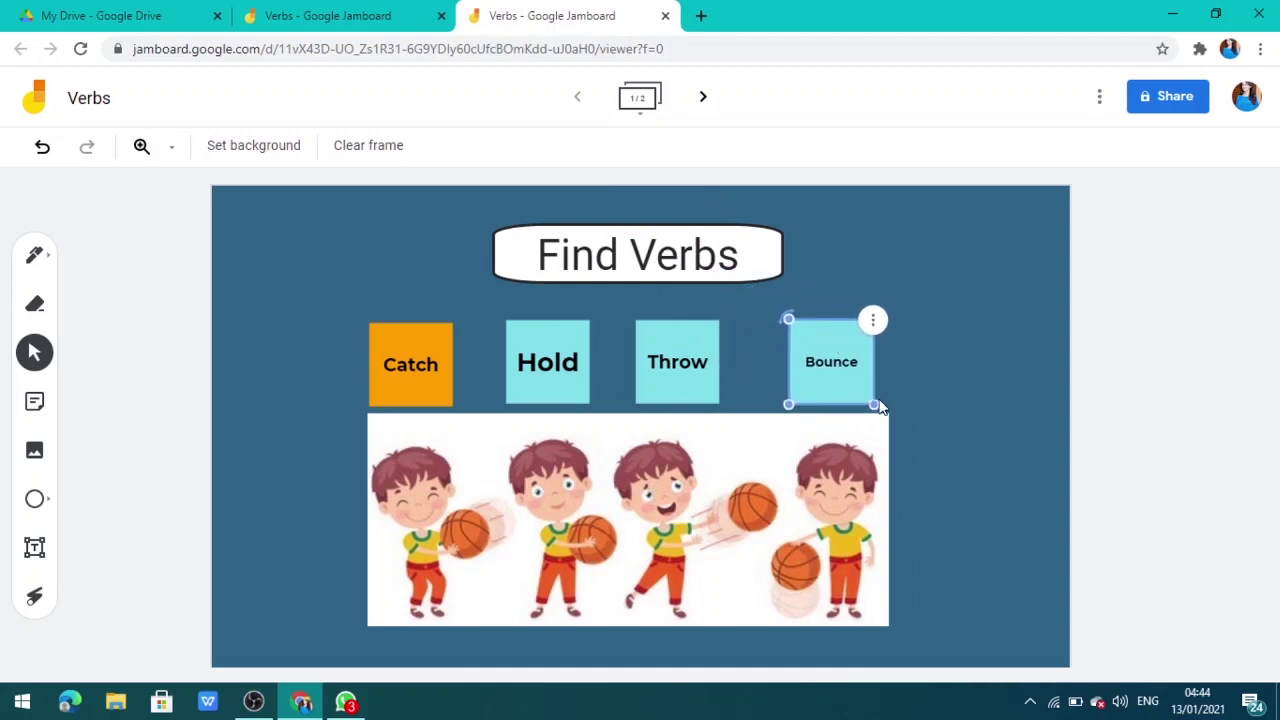
Reselect the Bounce note and adjust its size.
click(880, 409)
click(867, 396)
mouse_move(873, 403)
mouse_down()
mouse_move(923, 458)
mouse_move(935, 540)
mouse_move(895, 415)
mouse_move(824, 348)
mouse_move(872, 405)
mouse_up()
mouse_move(788, 319)
mouse_down()
mouse_move(771, 357)
mouse_move(789, 300)
mouse_move(787, 319)
mouse_up()
Recolor the Bounce sticky note pink and save it.
click(873, 319)
click(910, 324)
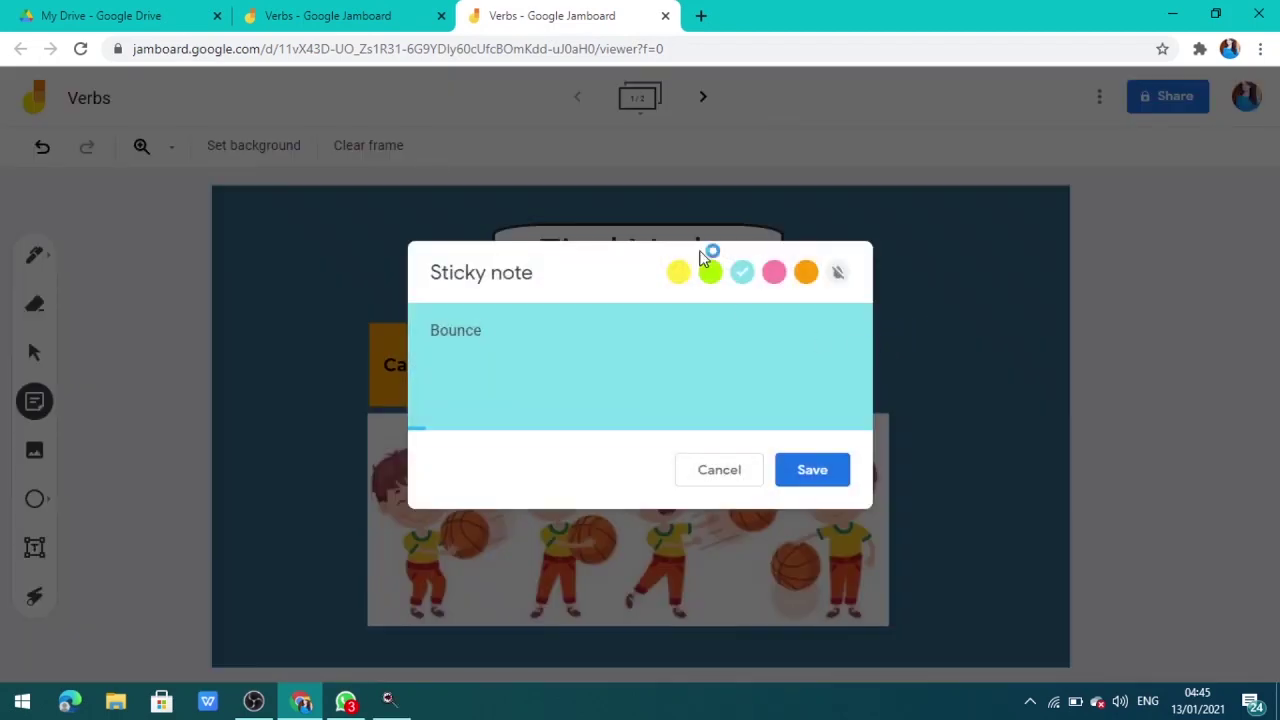
click(775, 275)
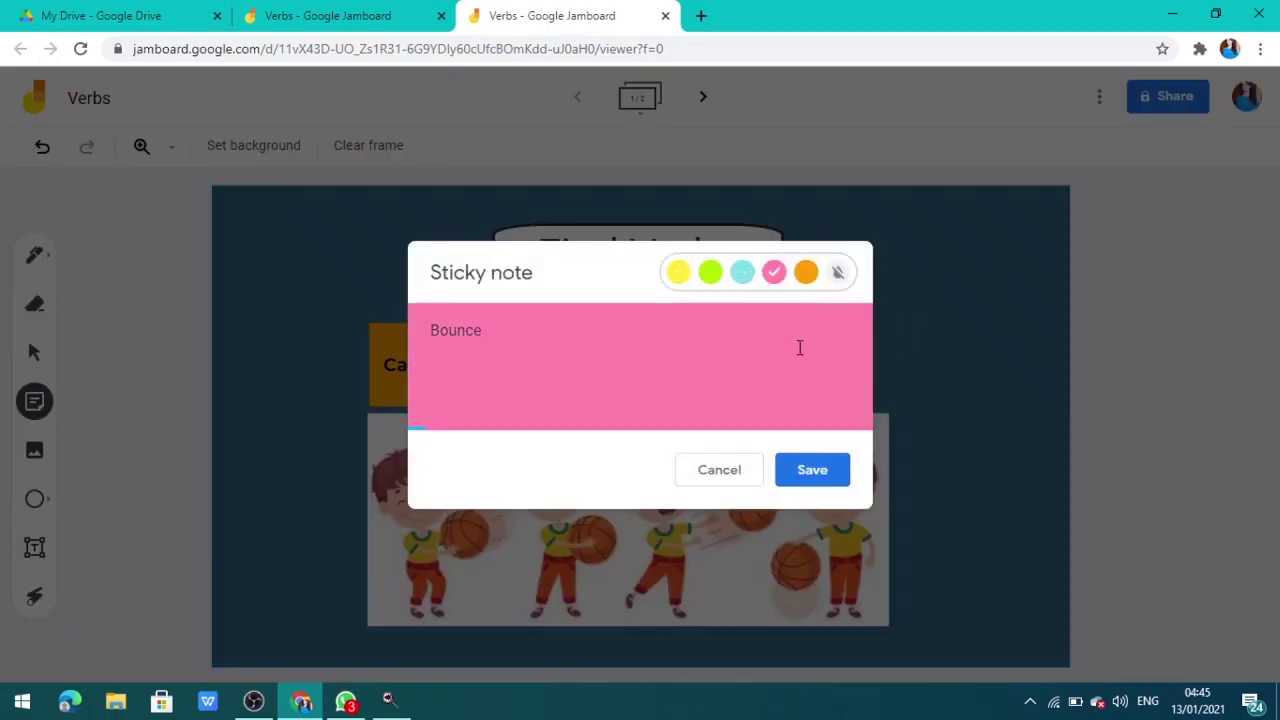
click(810, 472)
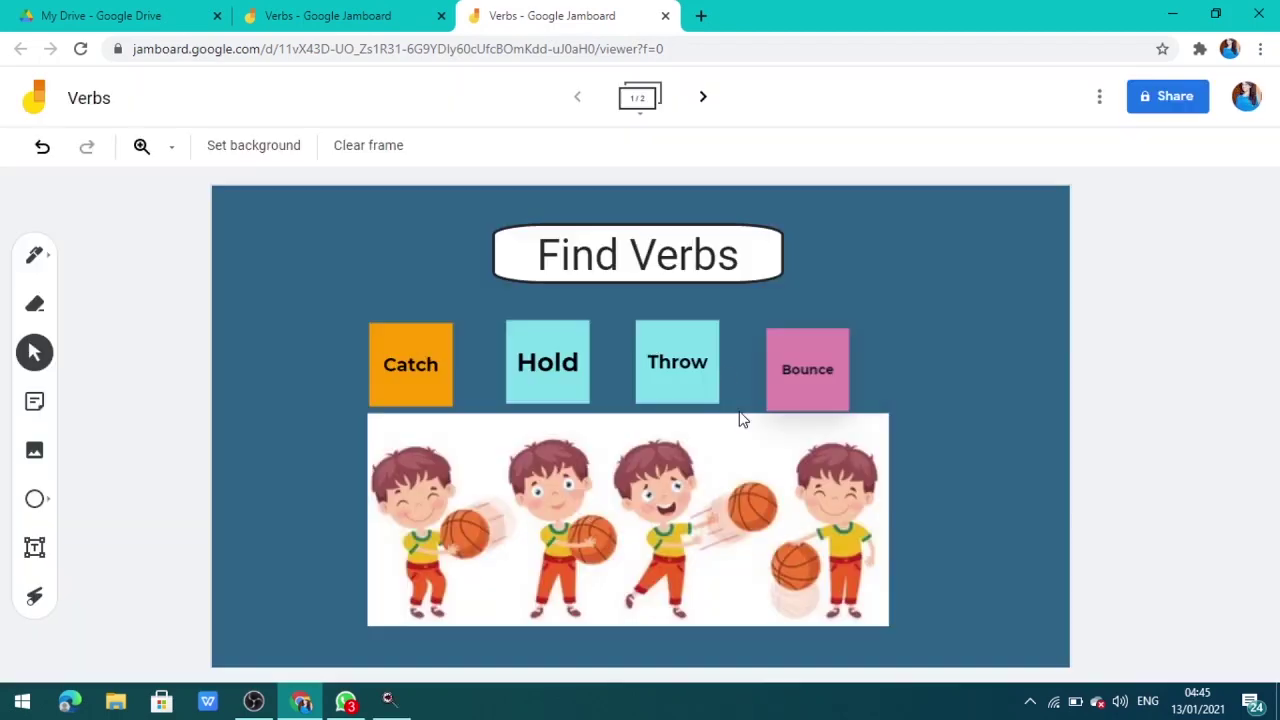
Recolor the Throw sticky note yellow and save it.
click(690, 338)
click(719, 321)
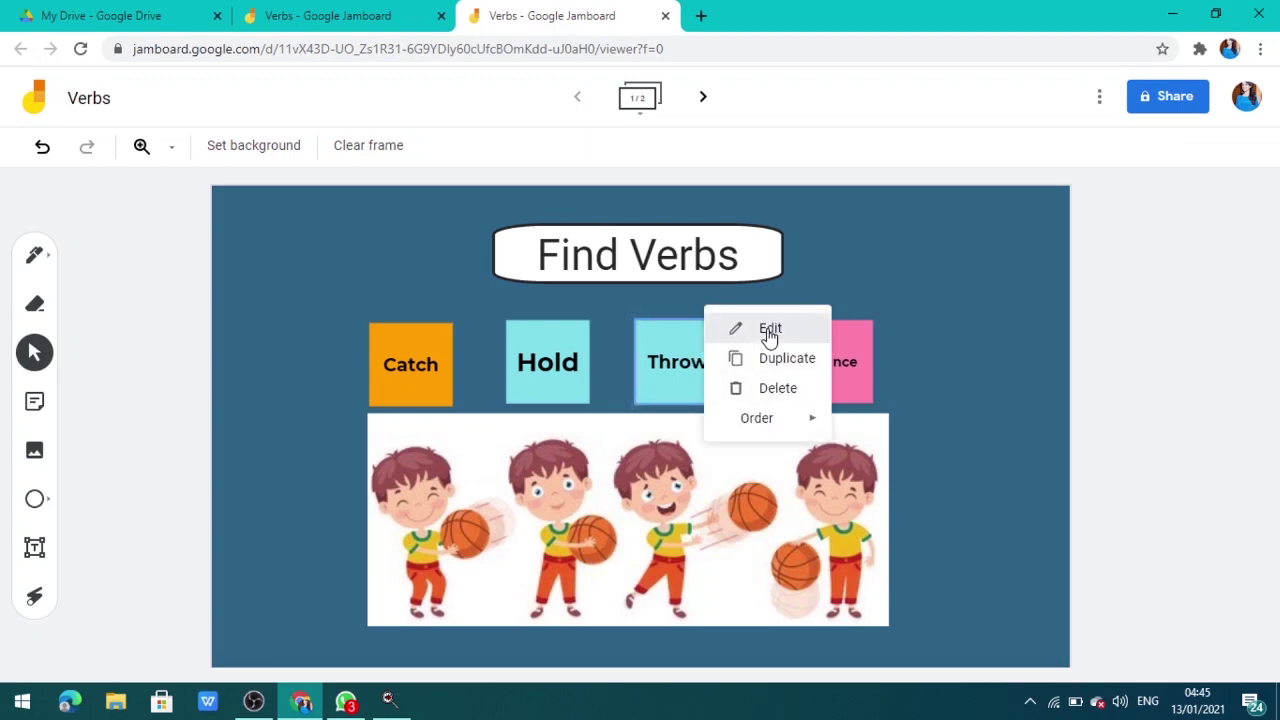
click(769, 331)
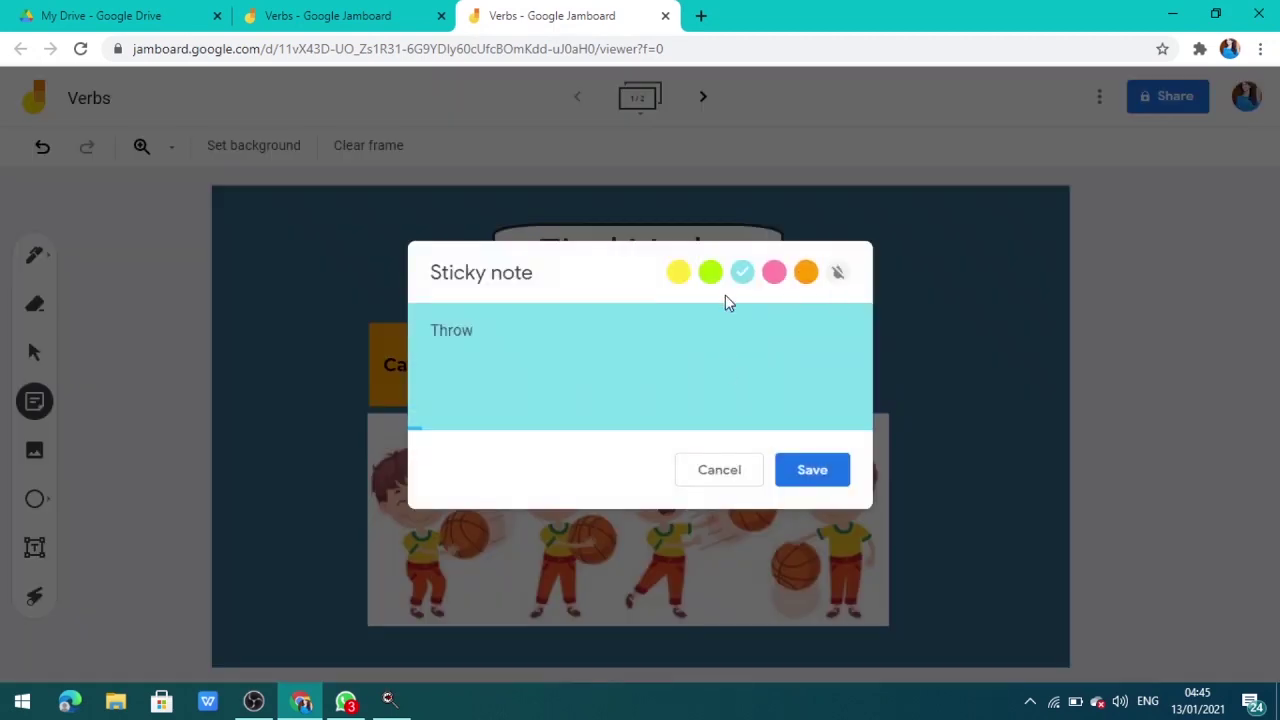
click(680, 277)
click(803, 466)
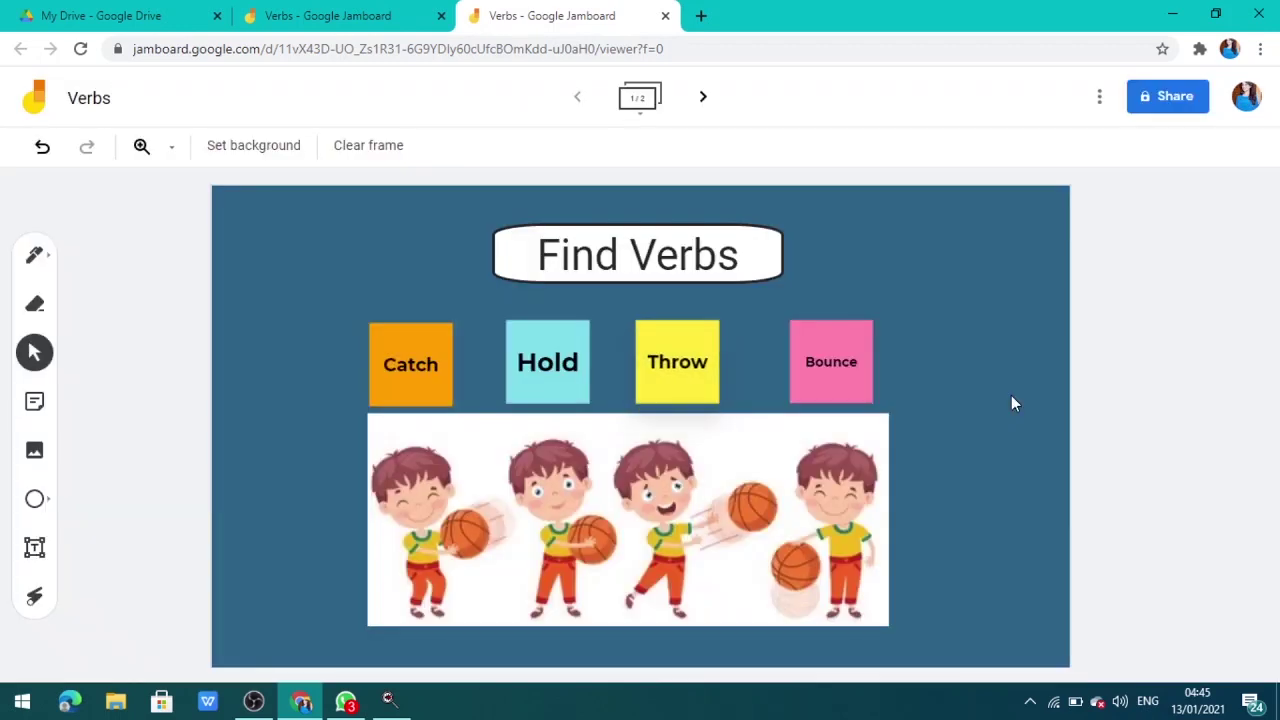
scroll(975, 377, down, 1)
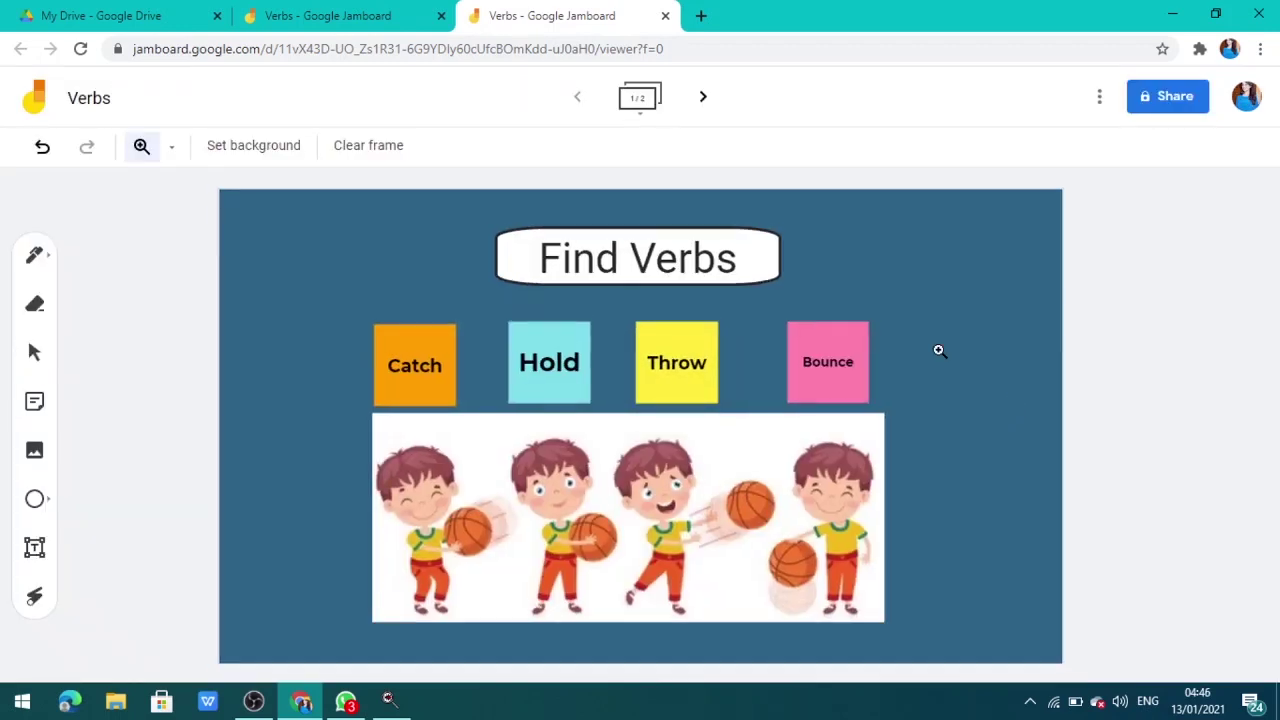